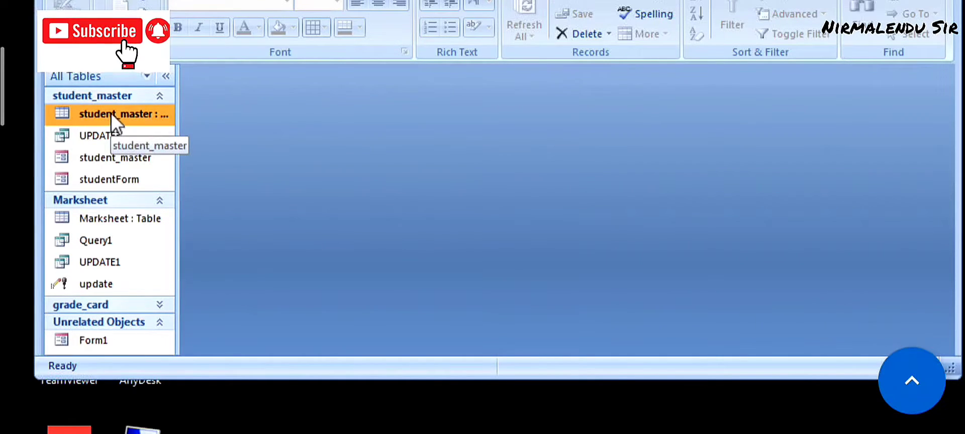
# - Generate the student_master1 form, with its marks subform, from the student_master table
pyautogui.click(141, 1)
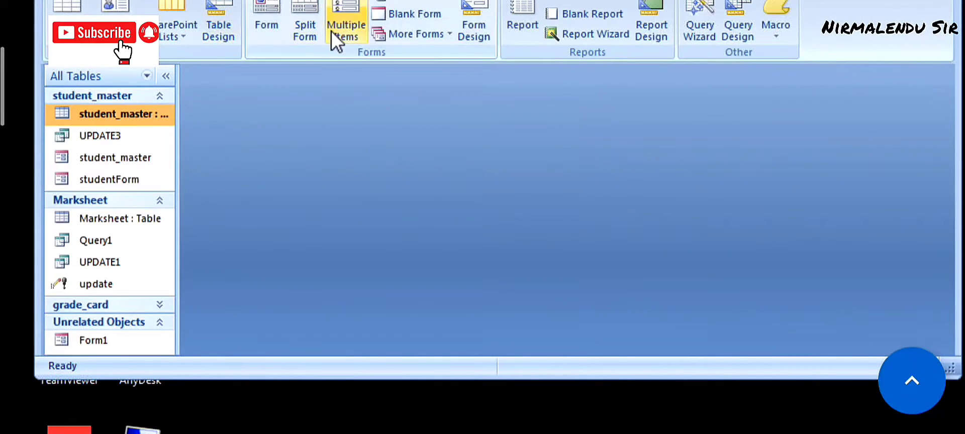
pyautogui.click(274, 11)
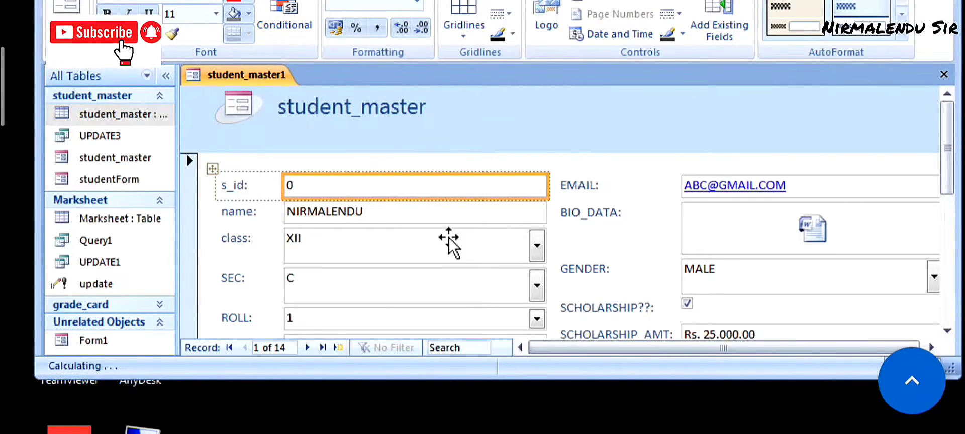
pyautogui.click(949, 332)
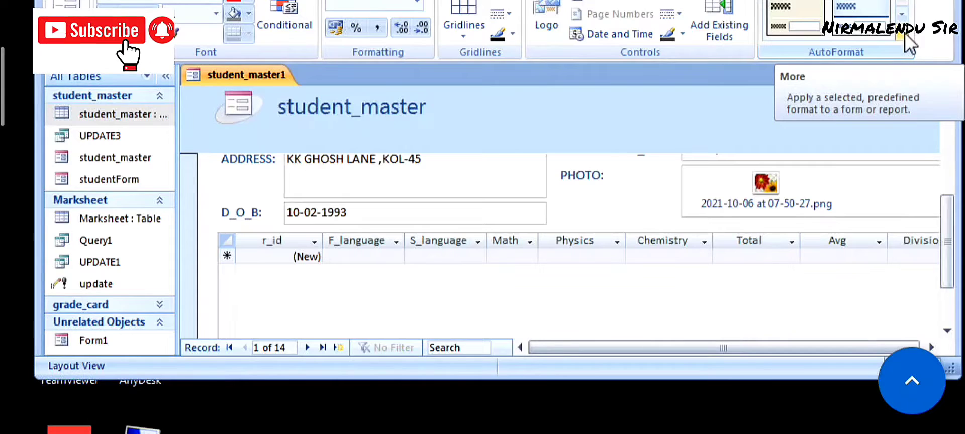
# - Apply a dark-blue AutoFormat style to student_master1 and switch it to Form View
pyautogui.click(905, 32)
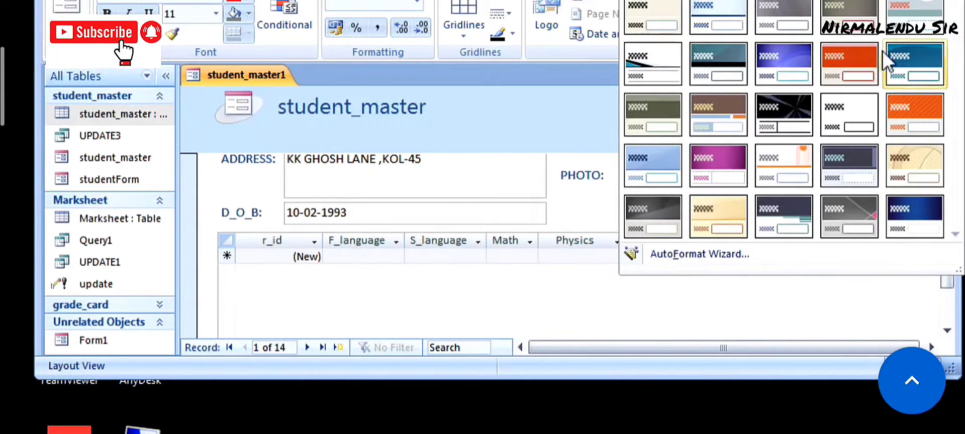
pyautogui.click(910, 59)
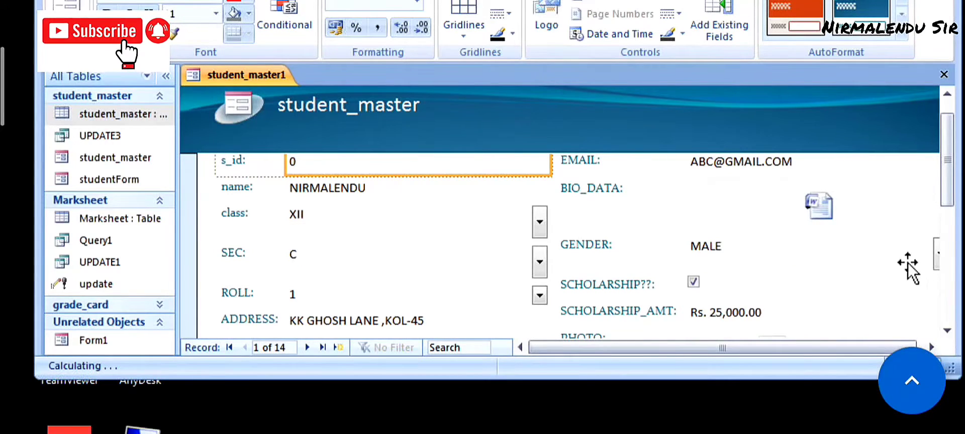
pyautogui.click(66, 33)
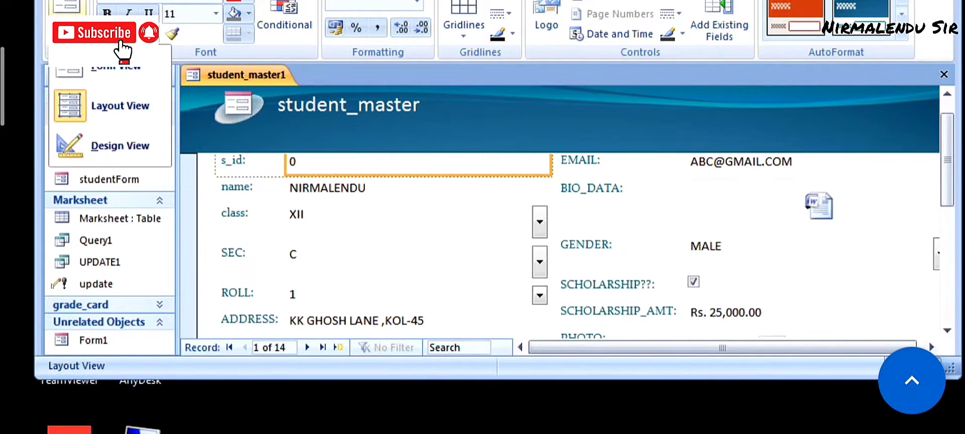
pyautogui.click(90, 70)
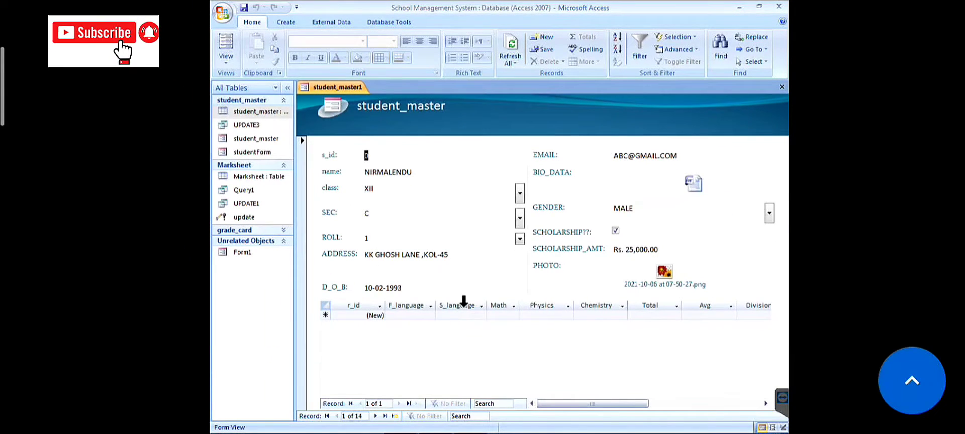
# - Tab through the fields to record 3 of 14, then bring up the View choices
pyautogui.press('Tab')
pyautogui.press('Tab')
pyautogui.press('Tab')
pyautogui.press('Tab')
pyautogui.press('Tab')
pyautogui.press('Tab')
pyautogui.press('Tab')
pyautogui.press('Tab')
pyautogui.press('Tab')
pyautogui.press('Tab')
pyautogui.press('Tab')
pyautogui.press('Tab')
pyautogui.press('Tab')
pyautogui.press('Tab')
pyautogui.press('Tab')
pyautogui.press('Tab')
pyautogui.press('Tab')
pyautogui.press('Tab')
pyautogui.press('Tab')
pyautogui.press('Tab')
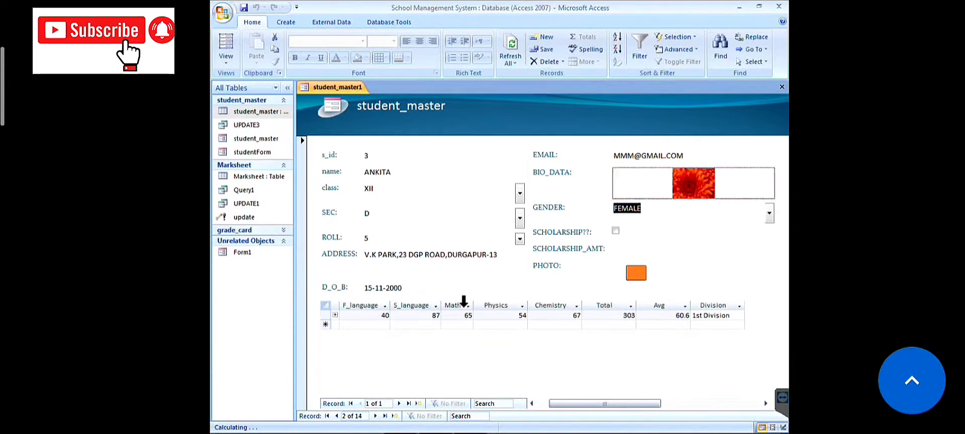
pyautogui.press('Tab')
pyautogui.press('Tab')
pyautogui.press('Tab')
pyautogui.press('Tab')
pyautogui.press('Tab')
pyautogui.press('Tab')
pyautogui.press('Tab')
pyautogui.press('Tab')
pyautogui.press('Tab')
pyautogui.press('Tab')
pyautogui.press('Tab')
pyautogui.press('Tab')
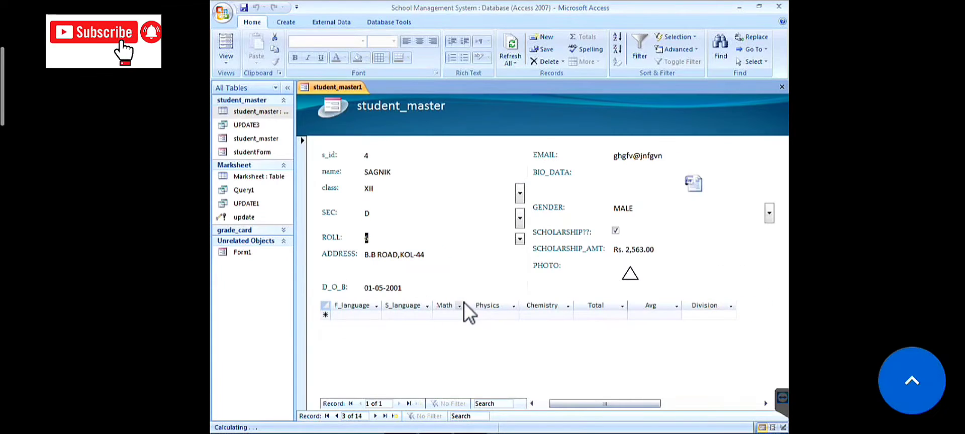
pyautogui.press('Tab')
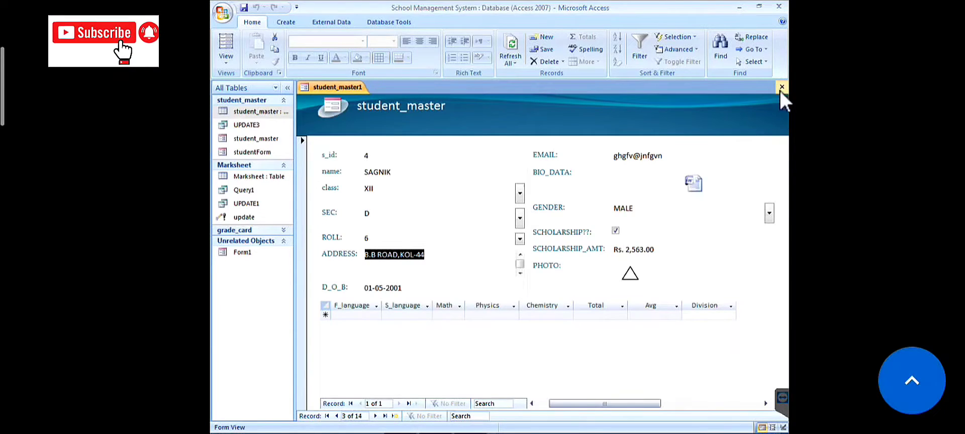
pyautogui.click(228, 63)
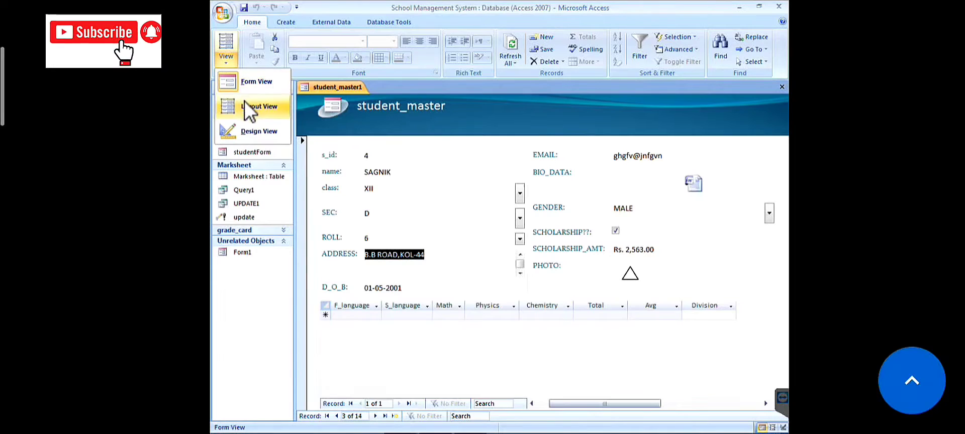
# - Adjust the field layout in Design View, then close student_master1 without saving the changes
pyautogui.click(247, 126)
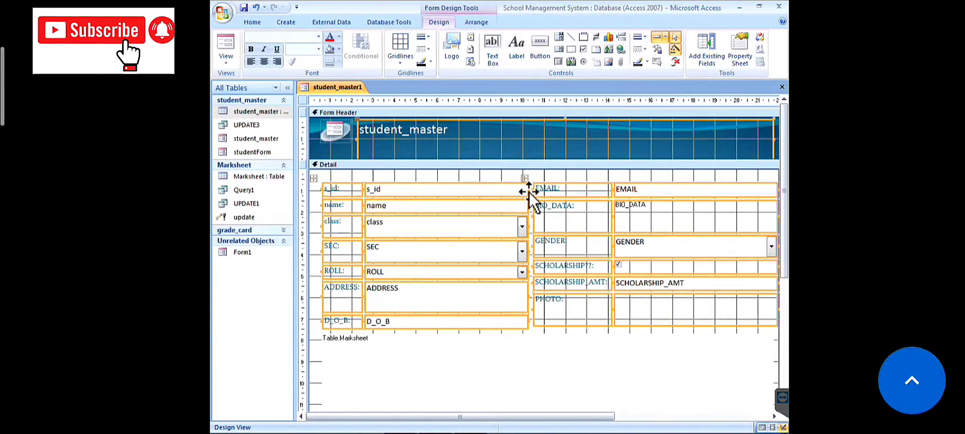
pyautogui.moveTo(529, 189)
pyautogui.mouseDown()
pyautogui.moveTo(513, 189)
pyautogui.moveTo(527, 189)
pyautogui.mouseUp()
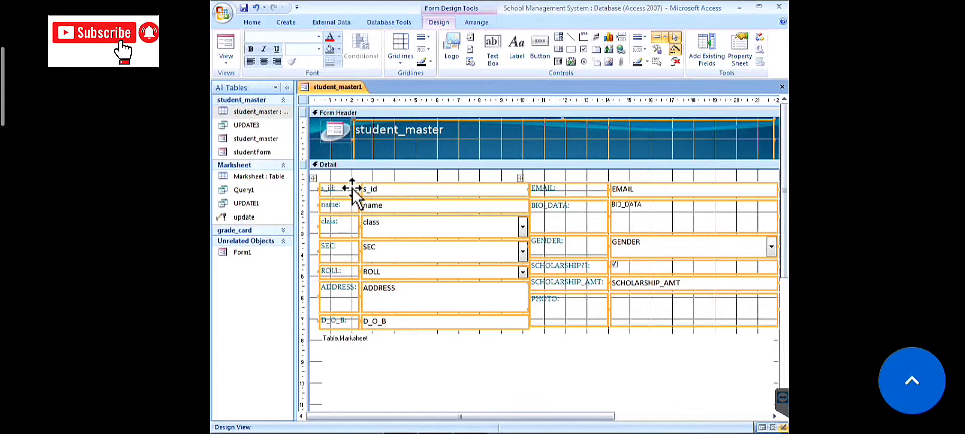
pyautogui.moveTo(353, 189); pyautogui.dragTo(334, 185)
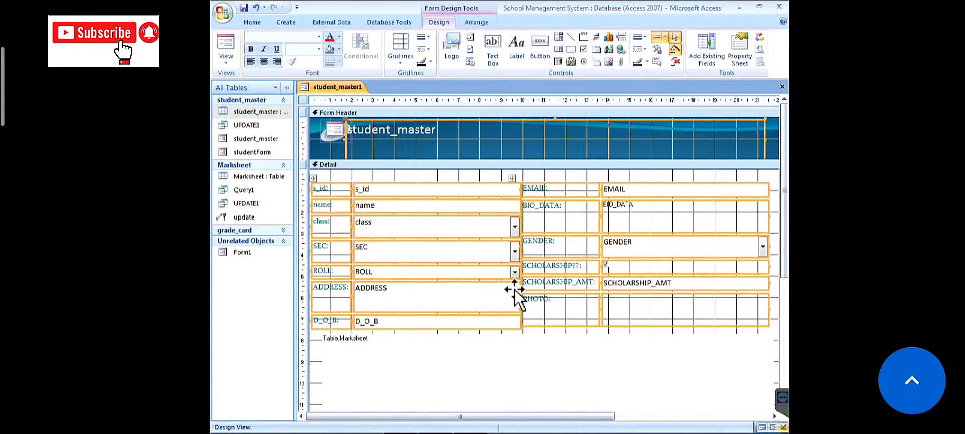
pyautogui.click(782, 88)
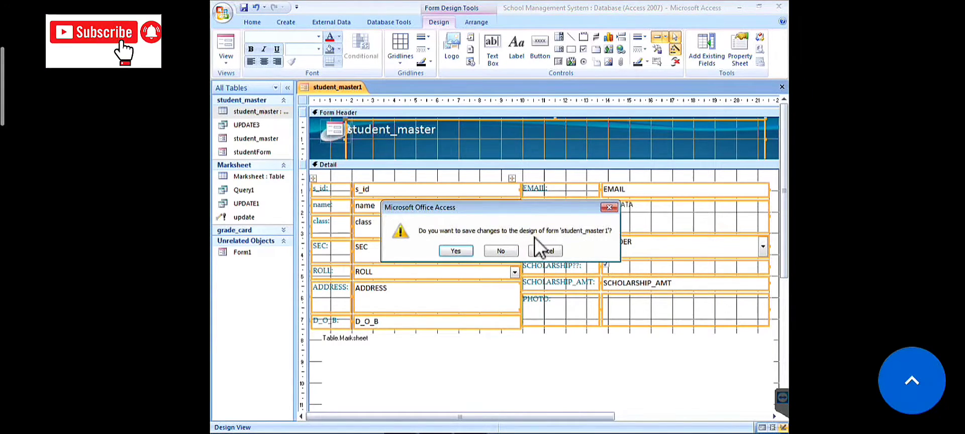
pyautogui.click(510, 249)
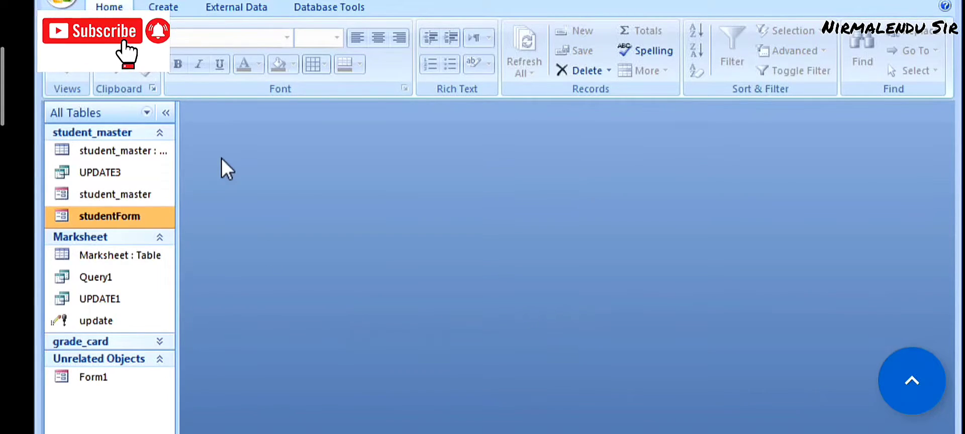
# - Create blank Form2 in Design View, enlarge its design area and show the Detail properties
pyautogui.click(170, 4)
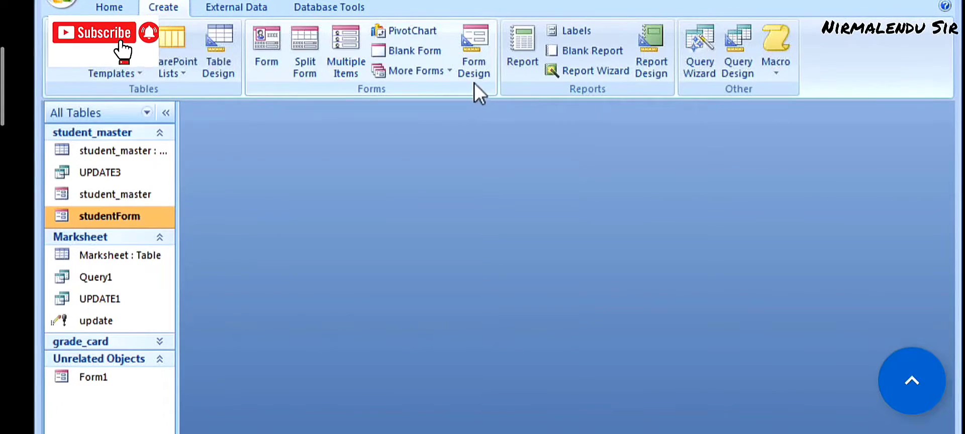
pyautogui.click(476, 56)
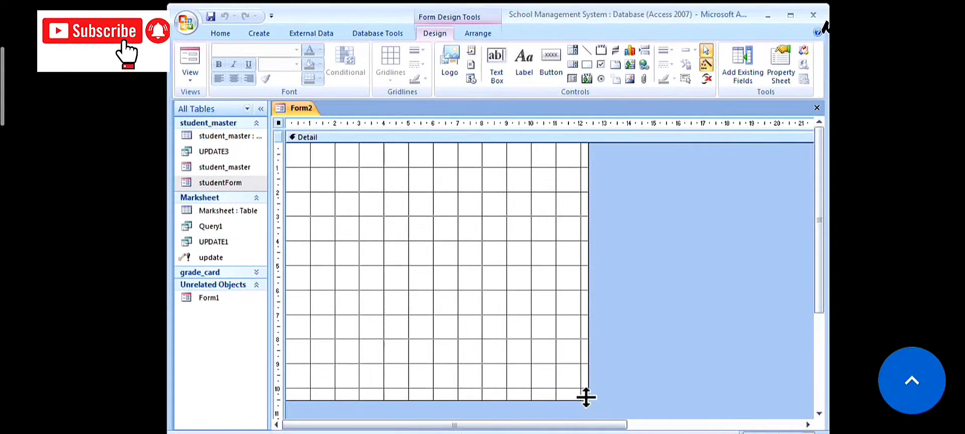
pyautogui.moveTo(587, 399); pyautogui.dragTo(622, 415)
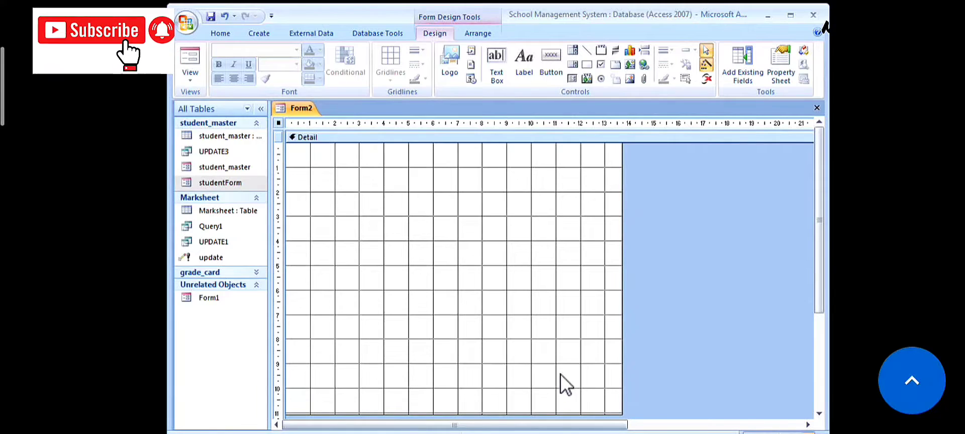
pyautogui.rightClick(391, 156)
pyautogui.click(414, 301)
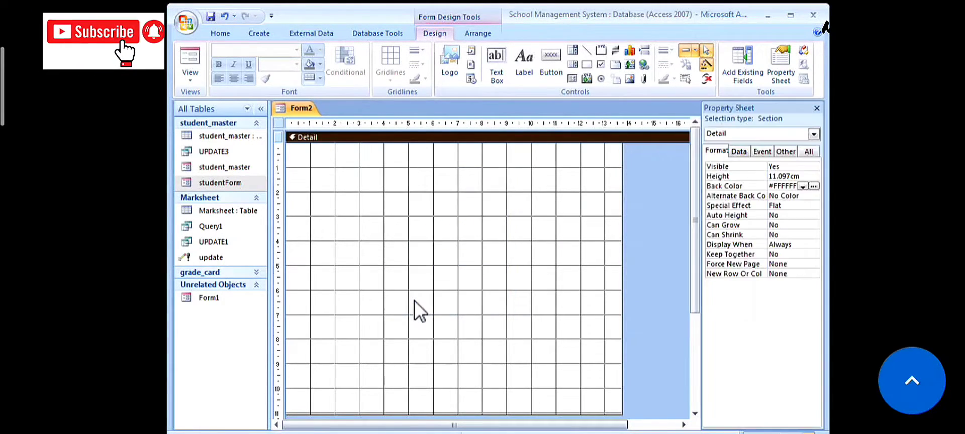
# - Set Form2's Detail section Back Color to a blue theme colour
pyautogui.click(814, 187)
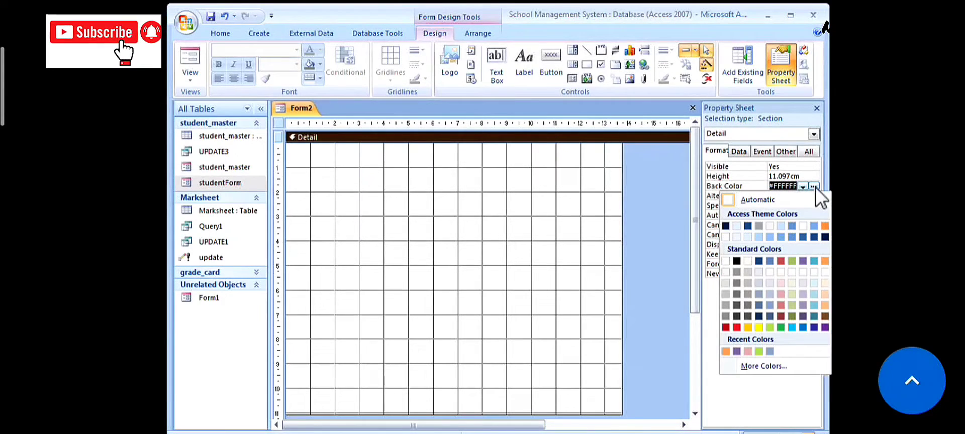
pyautogui.click(814, 227)
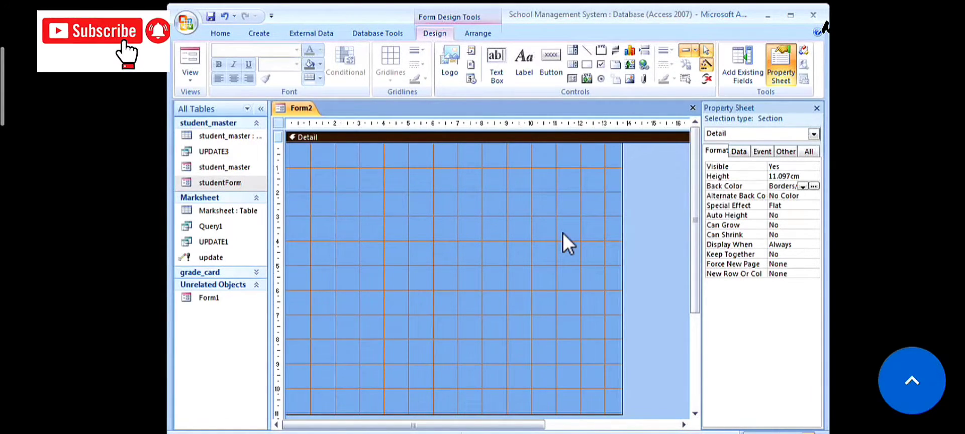
# - Draw an option group with a single 'DATA' option through the Option Group Wizard
pyautogui.click(603, 51)
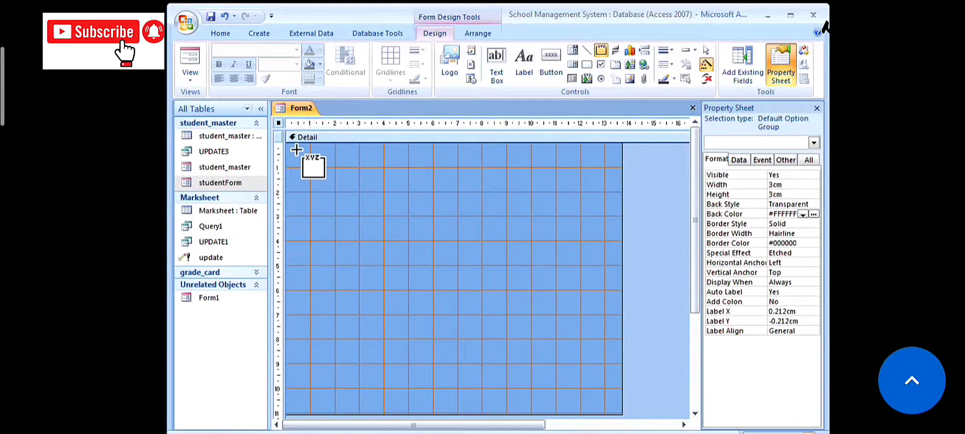
pyautogui.moveTo(296, 155); pyautogui.dragTo(605, 400)
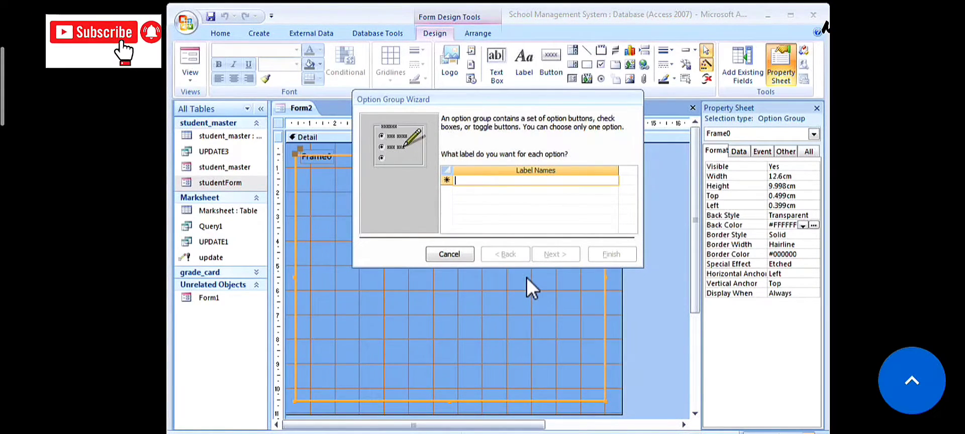
pyautogui.write('D')
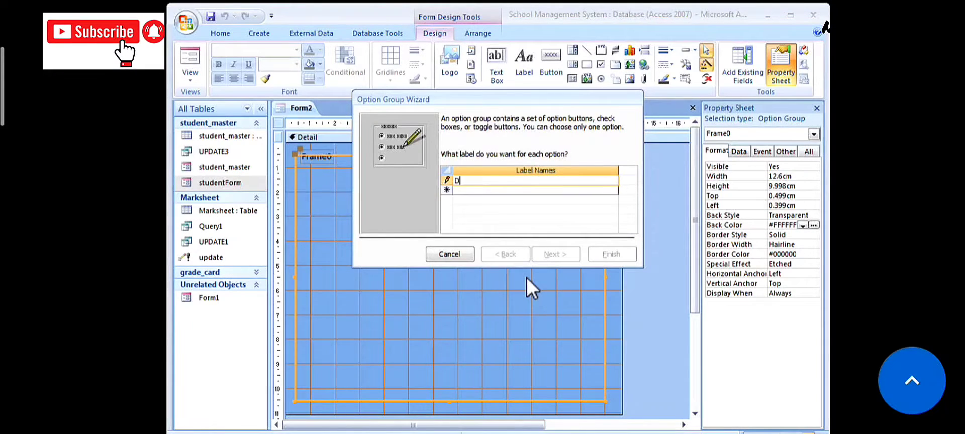
pyautogui.write('ATA')
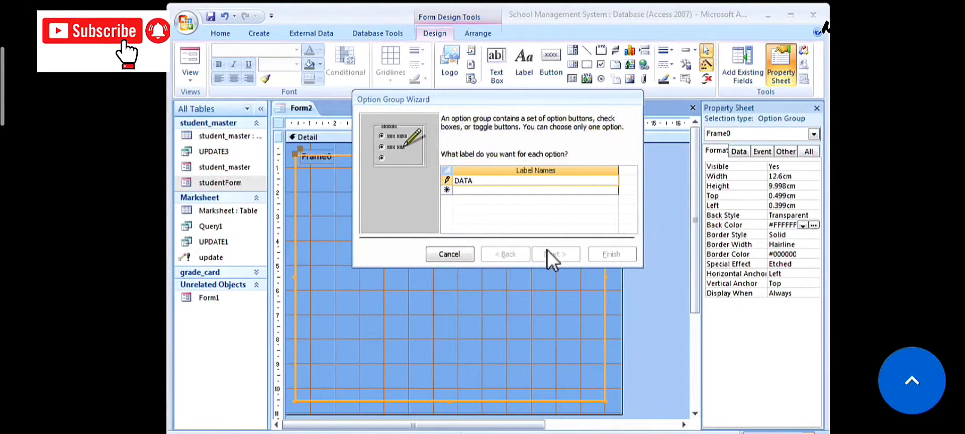
pyautogui.click(500, 190)
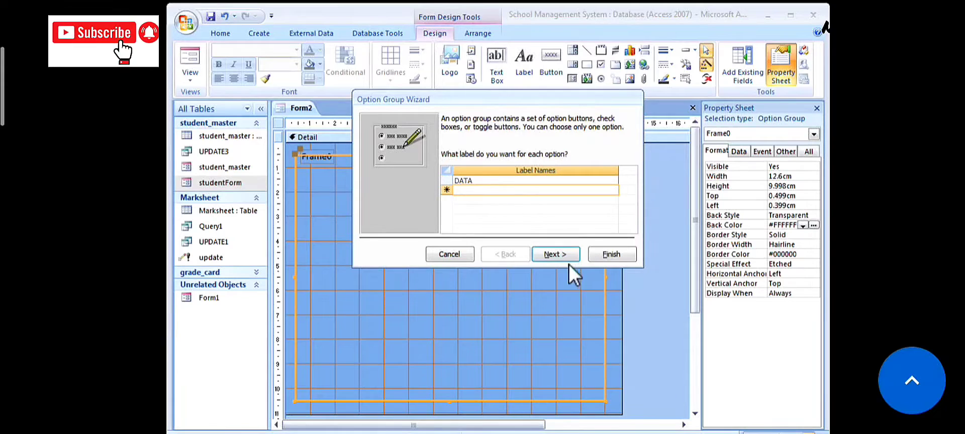
pyautogui.click(557, 255)
pyautogui.click(557, 255)
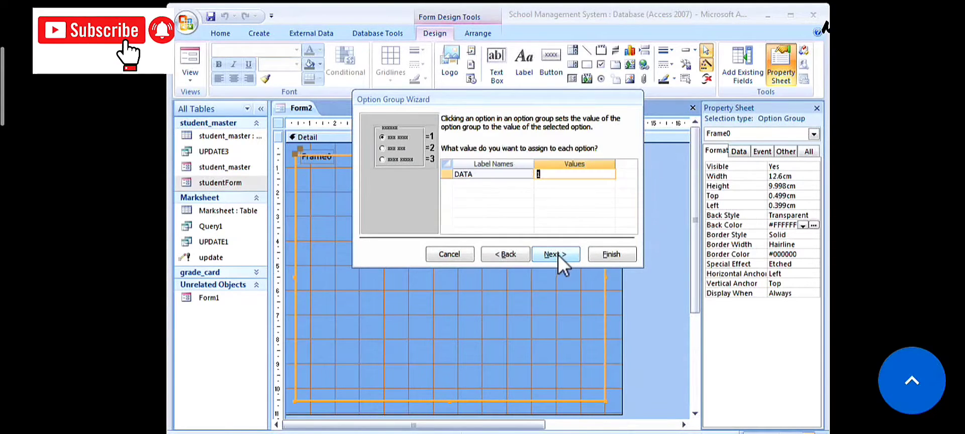
pyautogui.click(611, 255)
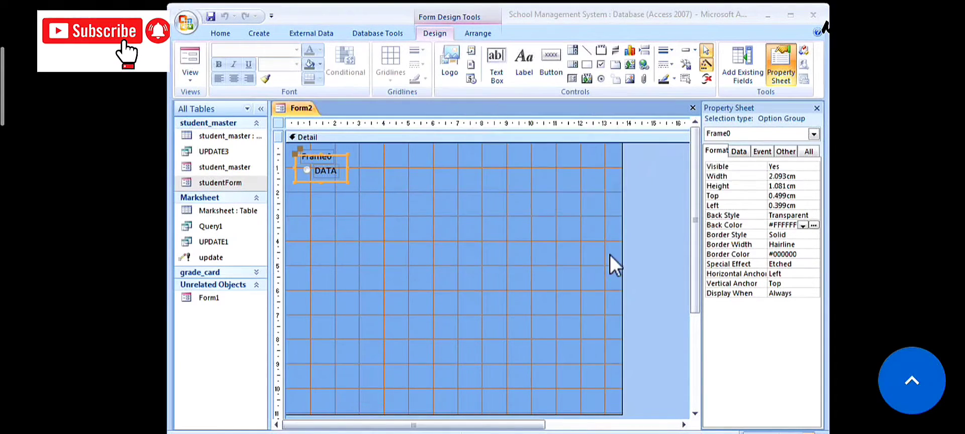
# - Delete the DATA label, Frame0 caption and option button, then enlarge the empty frame
pyautogui.click(336, 168)
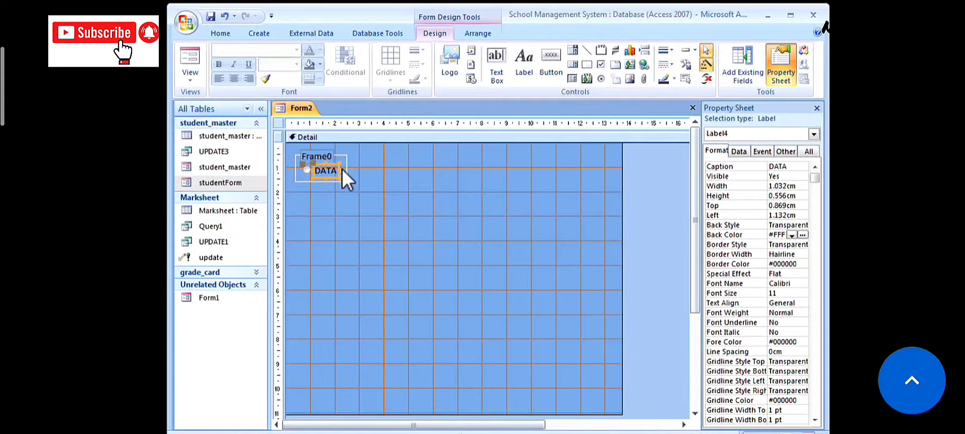
pyautogui.press('Delete')
pyautogui.click(331, 156)
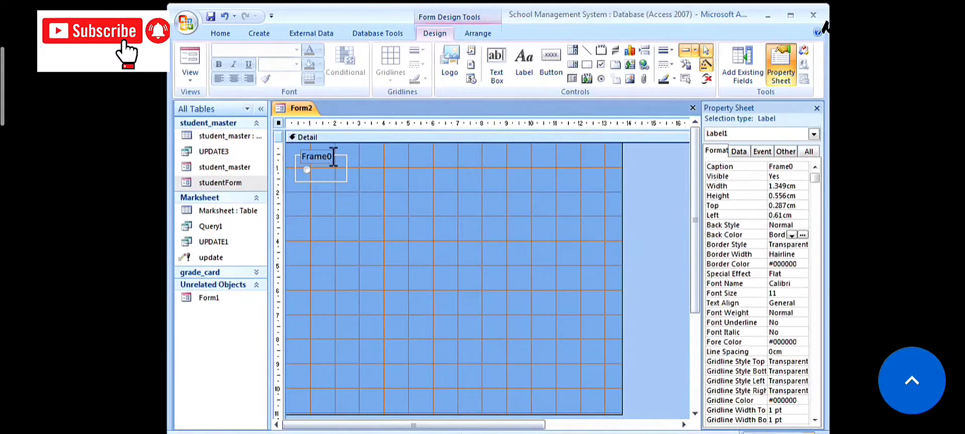
pyautogui.press('Delete')
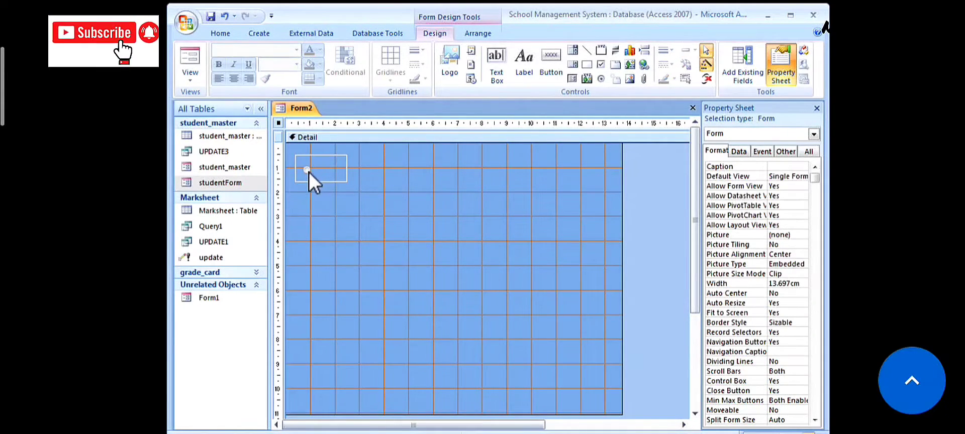
pyautogui.click(308, 170)
pyautogui.press('Delete')
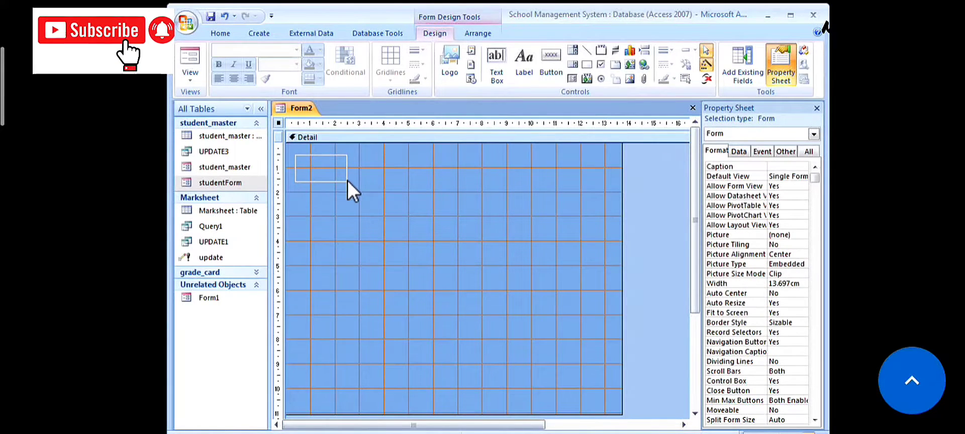
pyautogui.click(347, 180)
pyautogui.moveTo(349, 183); pyautogui.dragTo(609, 401)
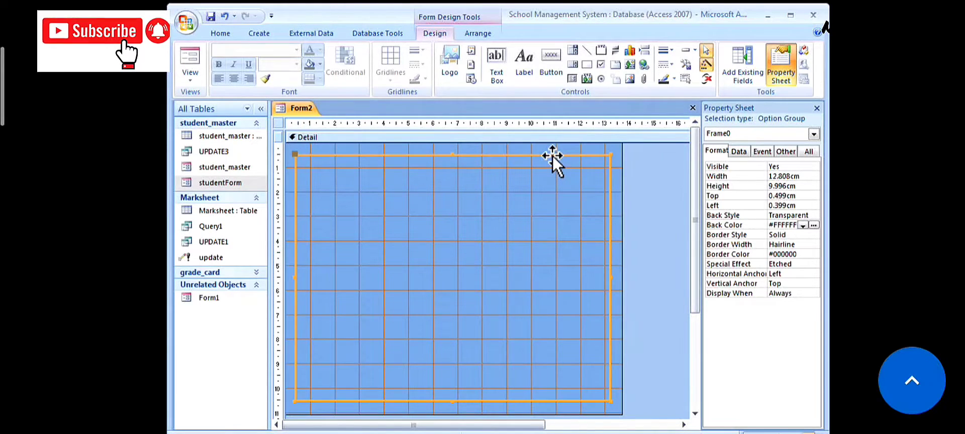
# - Fill Frame0 with light orange, preview it in Form View, and return to Design View
pyautogui.click(817, 225)
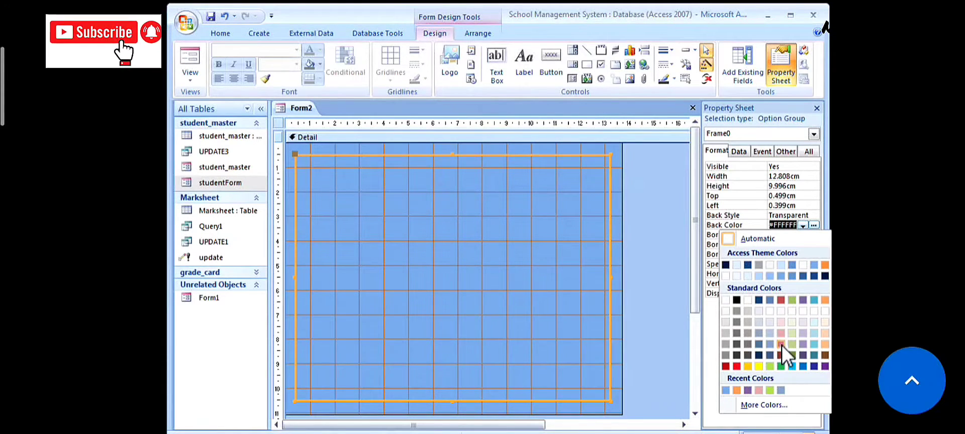
pyautogui.click(826, 344)
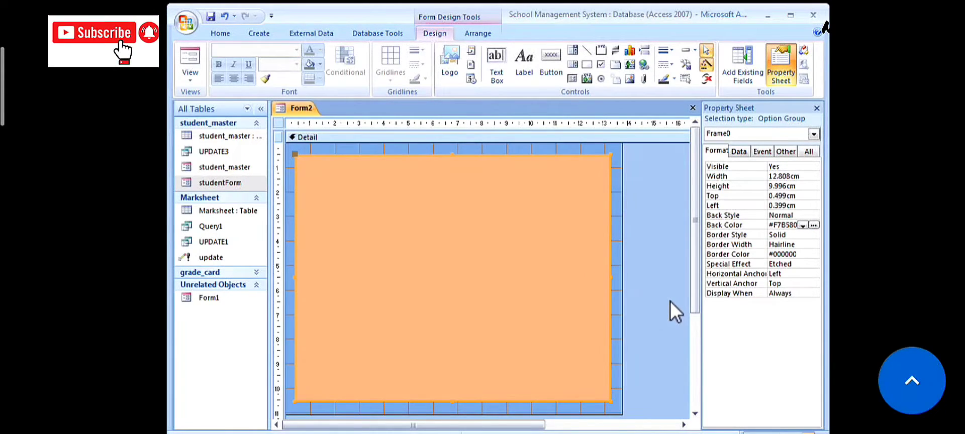
pyautogui.click(194, 81)
pyautogui.click(209, 99)
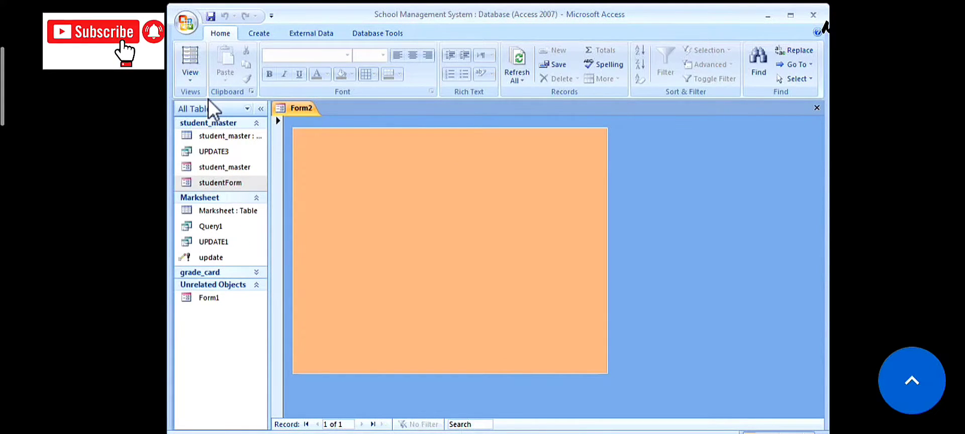
pyautogui.click(194, 81)
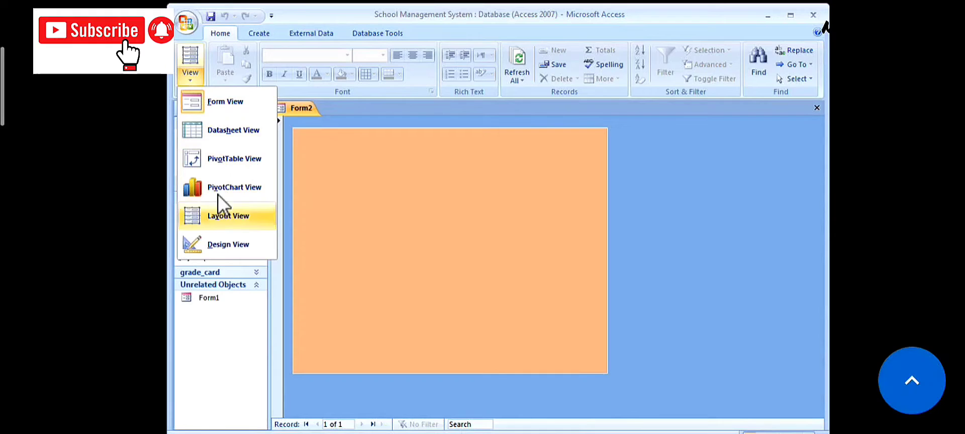
pyautogui.click(223, 245)
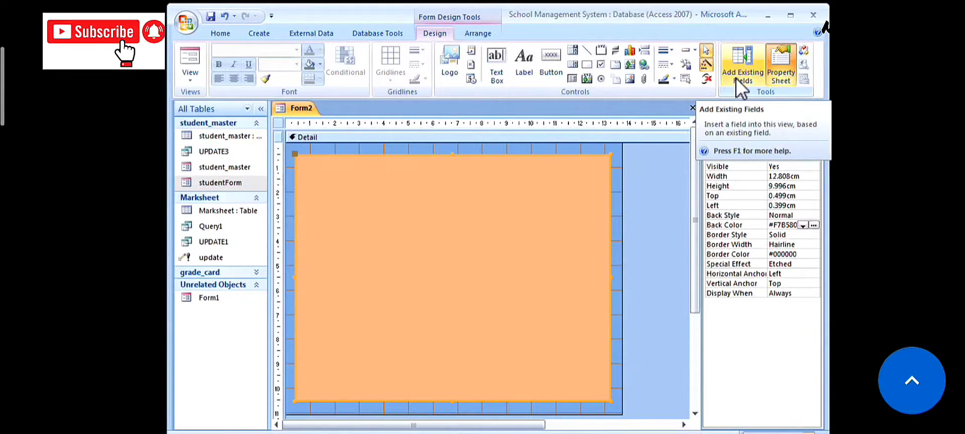
# - Add the s_id, name, class, SEC, ROLL, ADDRESS and D_O_B fields to Form2
pyautogui.click(741, 78)
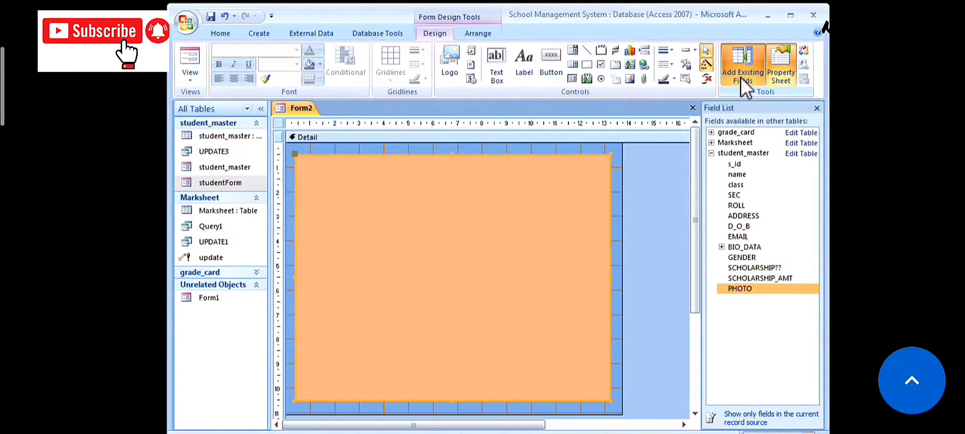
pyautogui.click(712, 153)
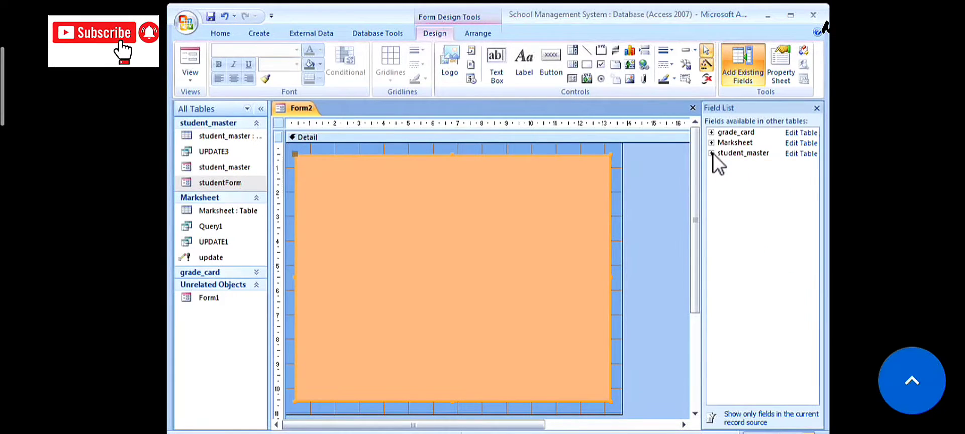
pyautogui.click(711, 153)
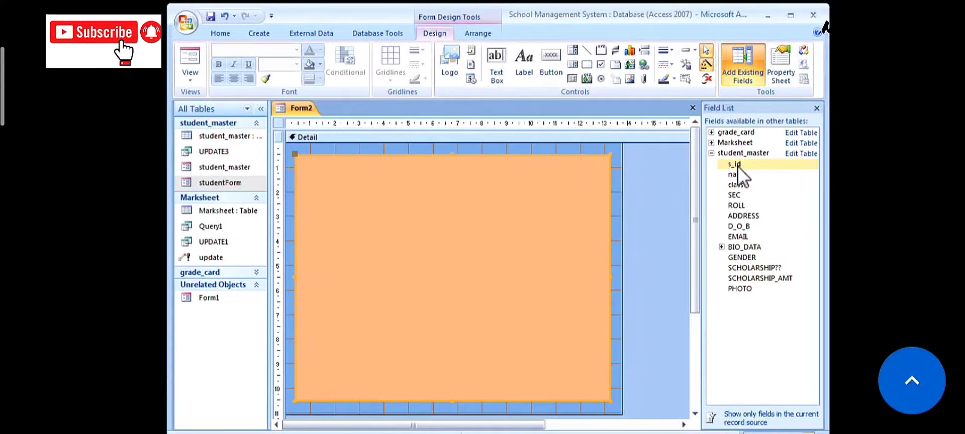
pyautogui.doubleClick(736, 166)
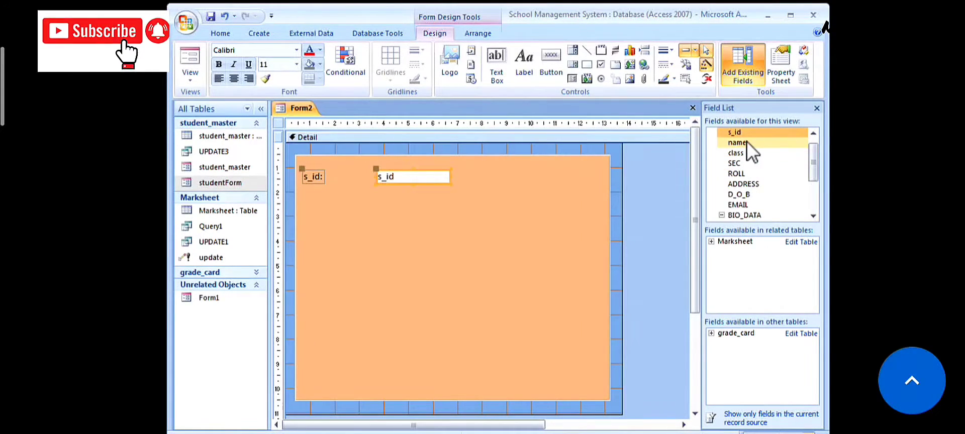
pyautogui.doubleClick(747, 143)
pyautogui.click(742, 154)
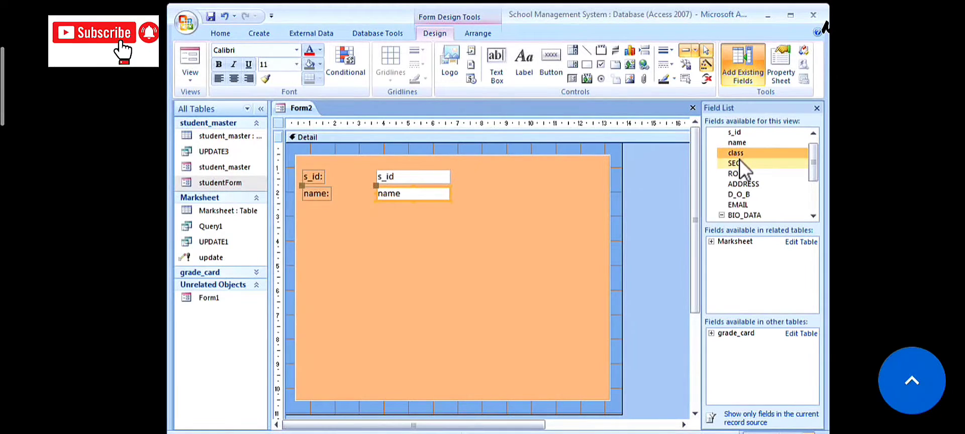
pyautogui.doubleClick(741, 155)
pyautogui.doubleClick(739, 163)
pyautogui.doubleClick(741, 173)
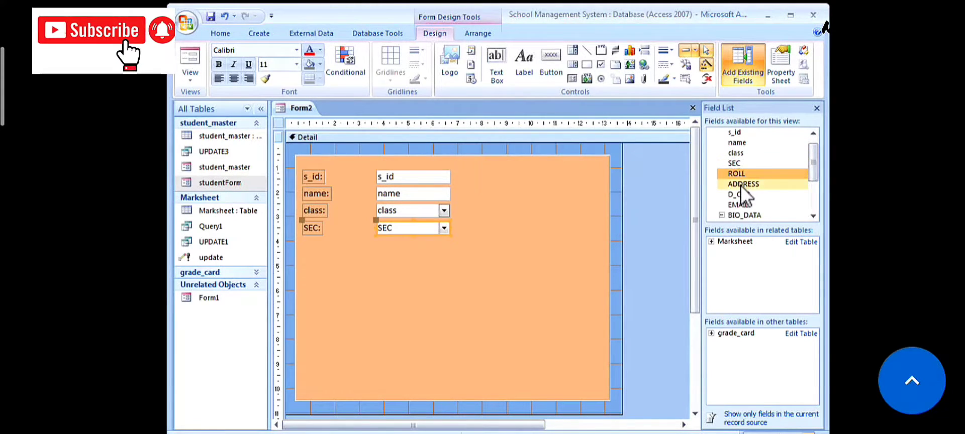
pyautogui.doubleClick(741, 185)
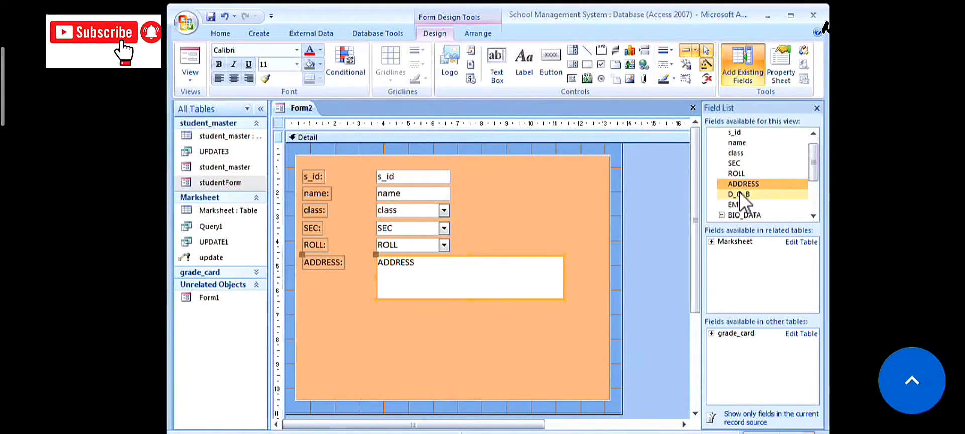
pyautogui.doubleClick(740, 194)
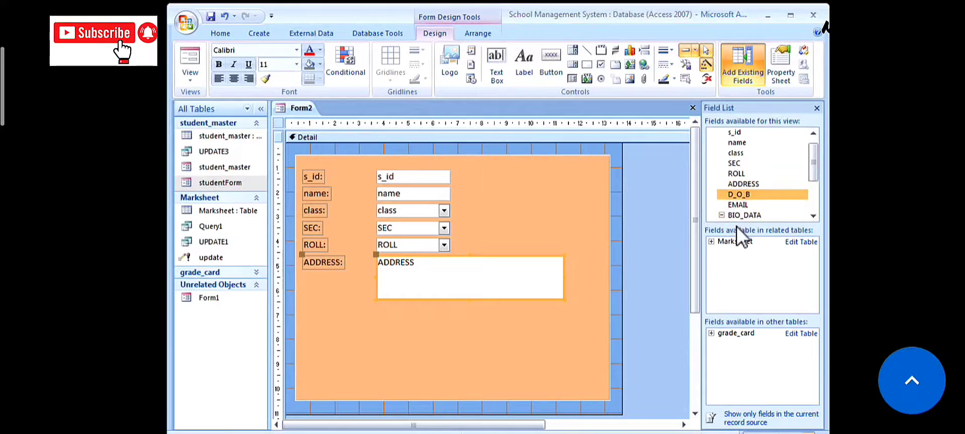
# - Shrink ADDRESS to one line, stack D_O_B and EMAIL below it, and add BIO_DATA and GENDER
pyautogui.click(537, 286)
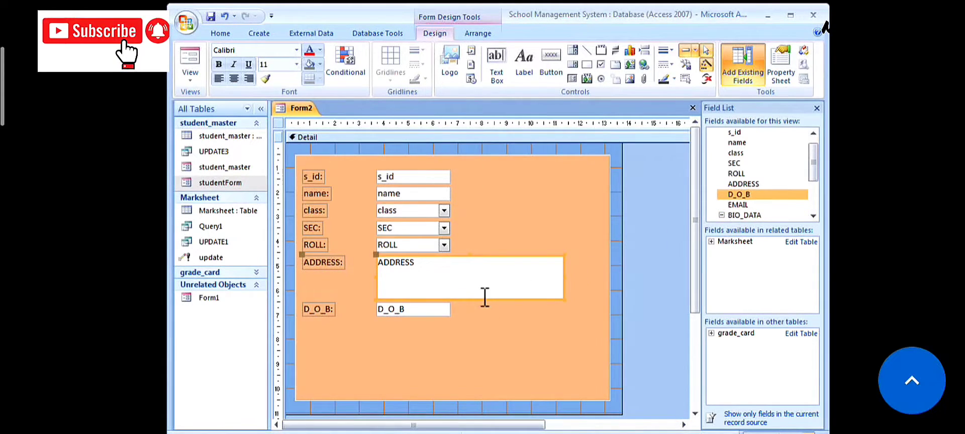
pyautogui.moveTo(564, 298); pyautogui.dragTo(537, 276)
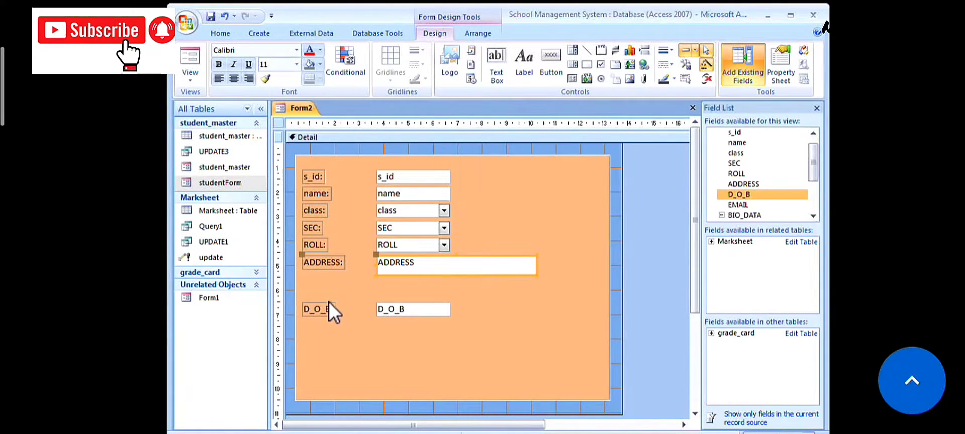
pyautogui.moveTo(327, 304); pyautogui.dragTo(328, 280)
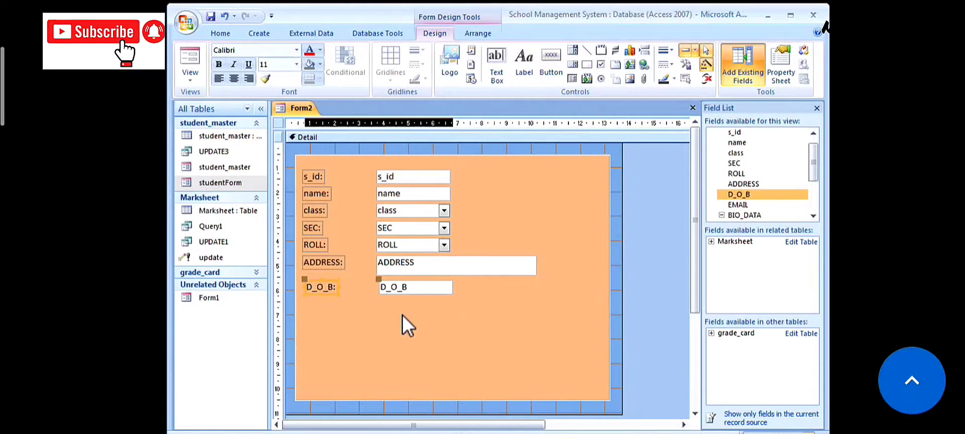
pyautogui.doubleClick(746, 204)
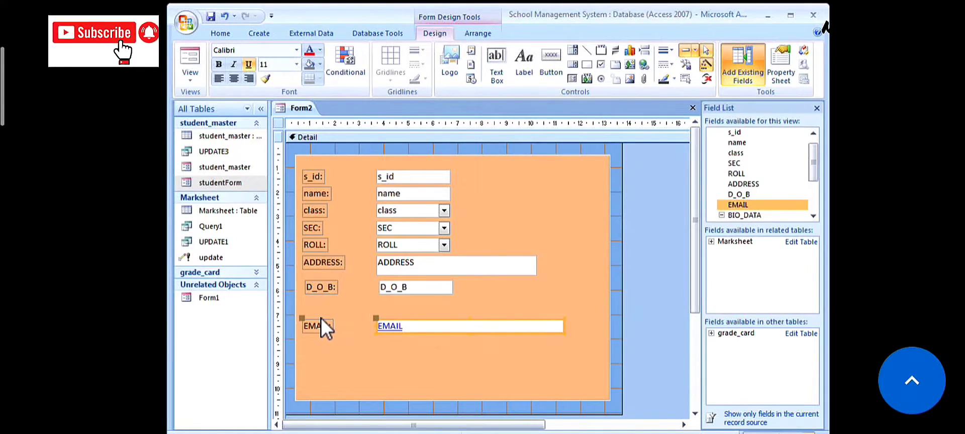
pyautogui.moveTo(384, 318); pyautogui.dragTo(384, 299)
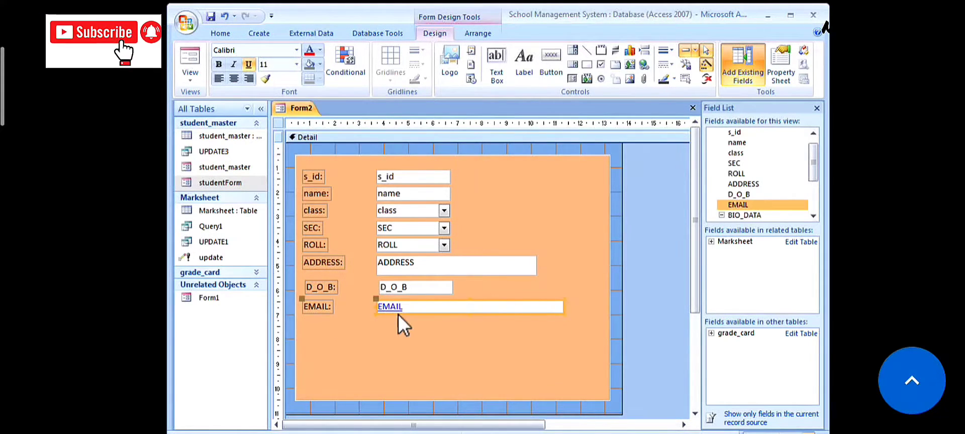
pyautogui.doubleClick(748, 217)
pyautogui.scroll(-1, 811, 219)
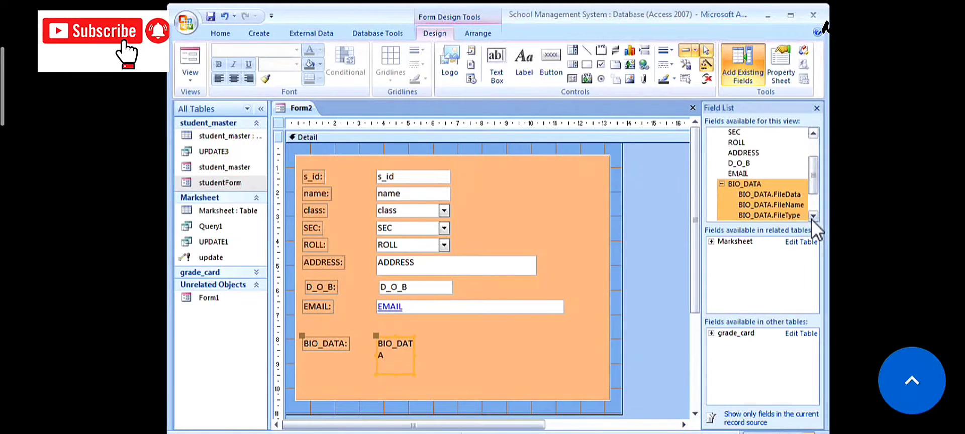
pyautogui.scroll(-1, 811, 219)
pyautogui.doubleClick(743, 194)
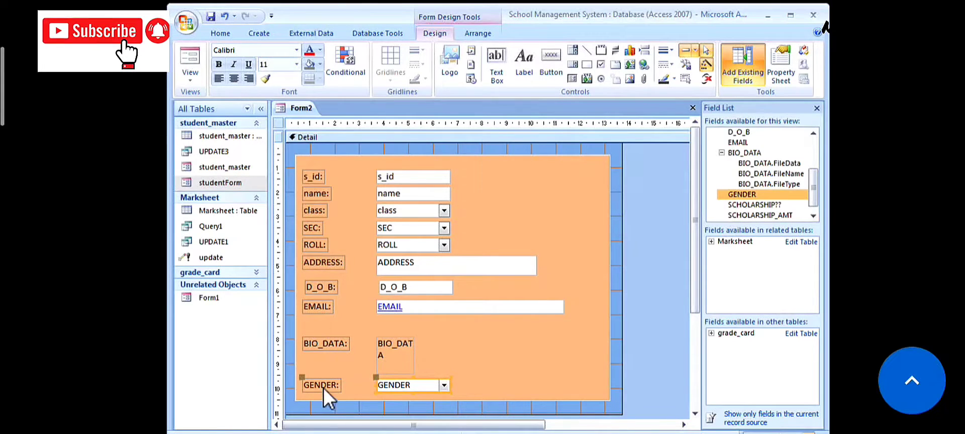
# - Move GENDER beside D_O_B and narrow its box closer to the label
pyautogui.moveTo(325, 380); pyautogui.dragTo(487, 280)
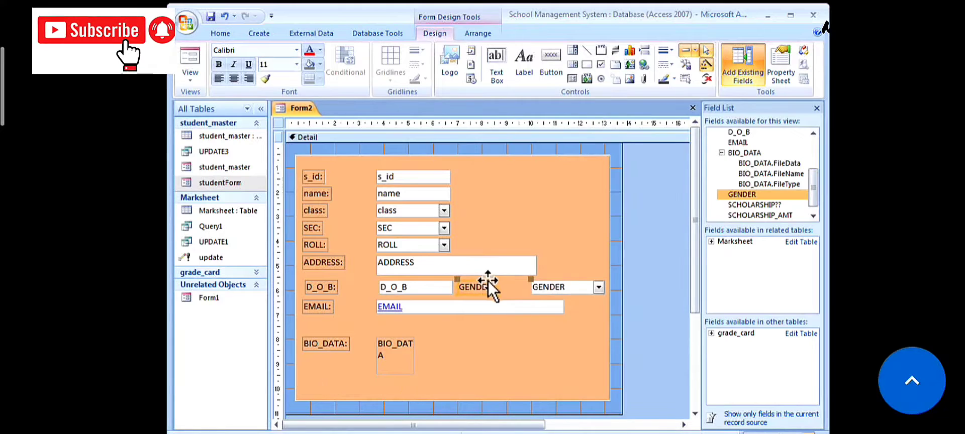
pyautogui.click(532, 286)
pyautogui.moveTo(530, 287); pyautogui.dragTo(501, 287)
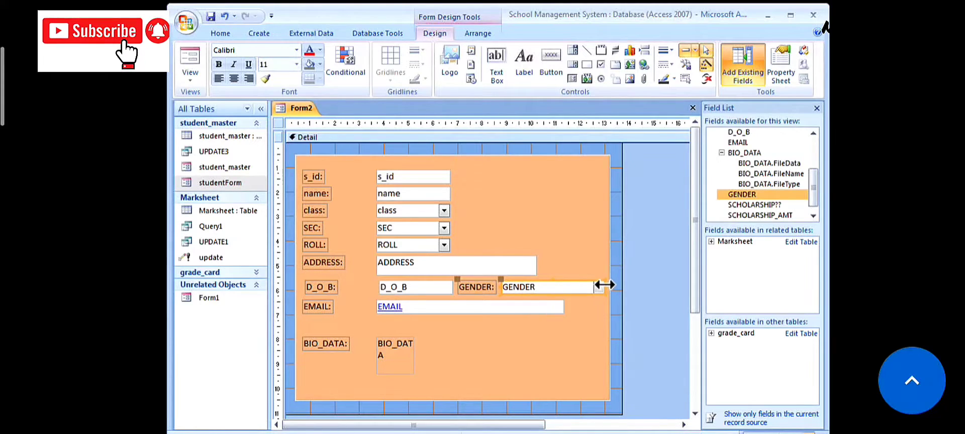
pyautogui.moveTo(605, 285); pyautogui.dragTo(544, 286)
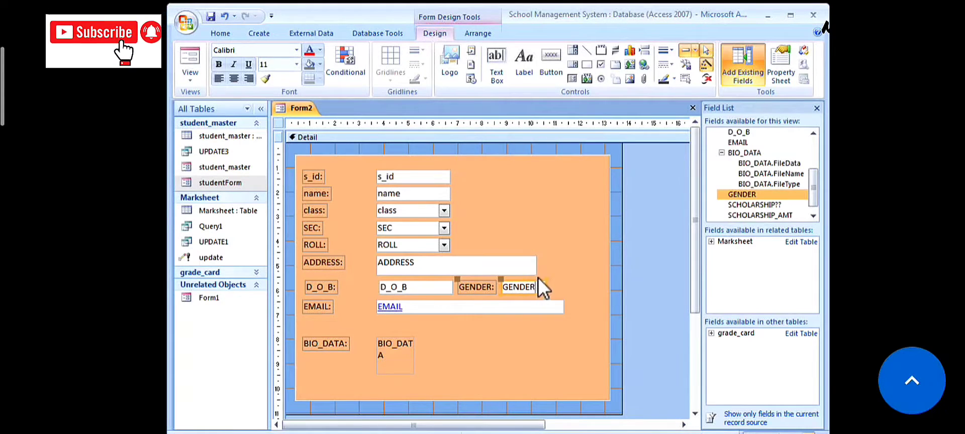
# - Adjust the ADDRESS and EMAIL box widths so they share one right edge
pyautogui.click(536, 268)
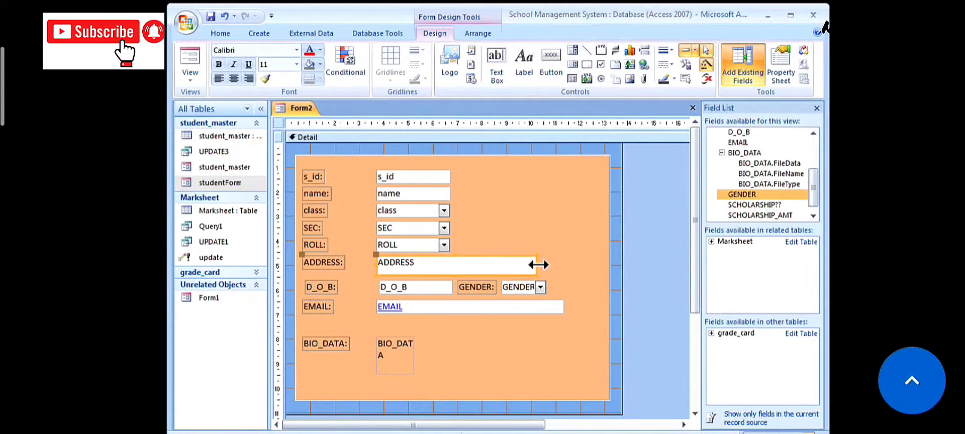
pyautogui.moveTo(538, 265); pyautogui.dragTo(546, 265)
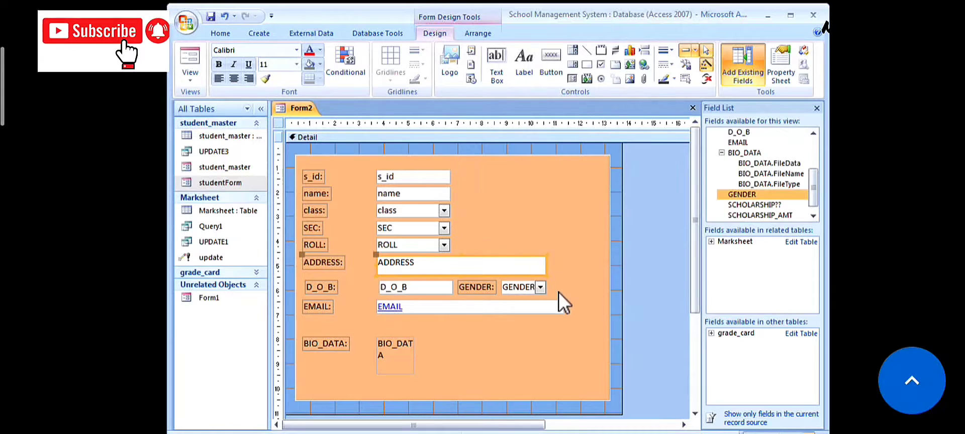
pyautogui.click(562, 307)
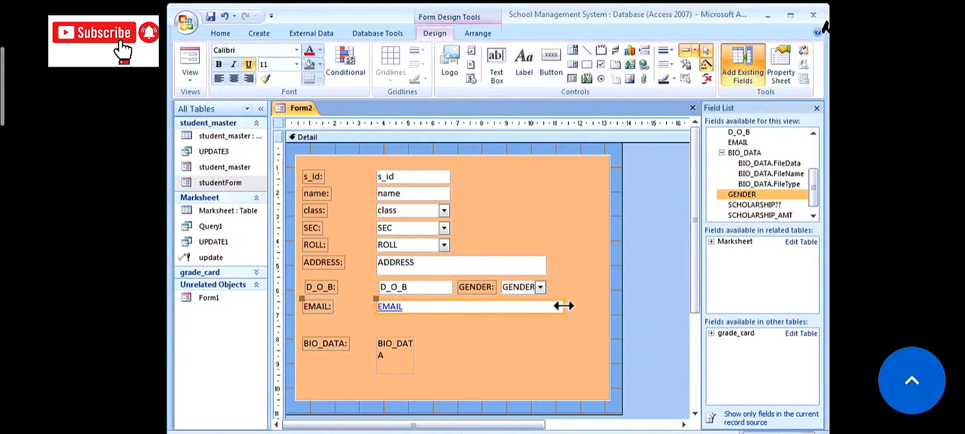
pyautogui.moveTo(564, 306); pyautogui.dragTo(548, 305)
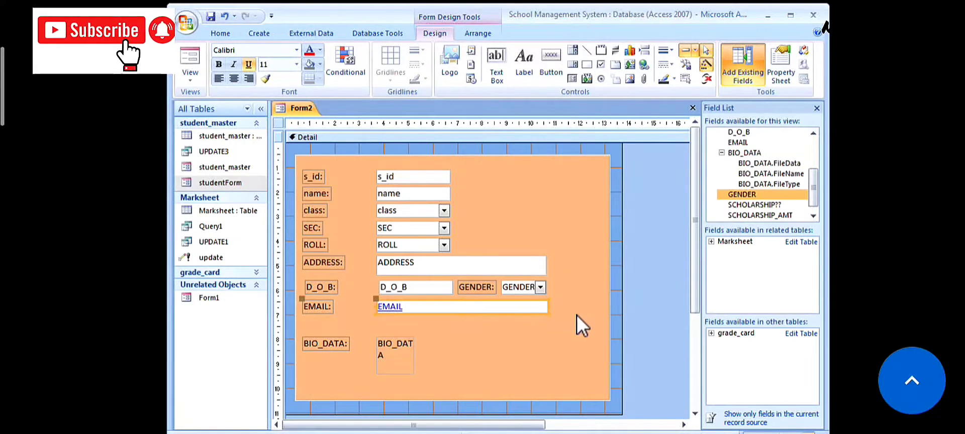
pyautogui.click(449, 195)
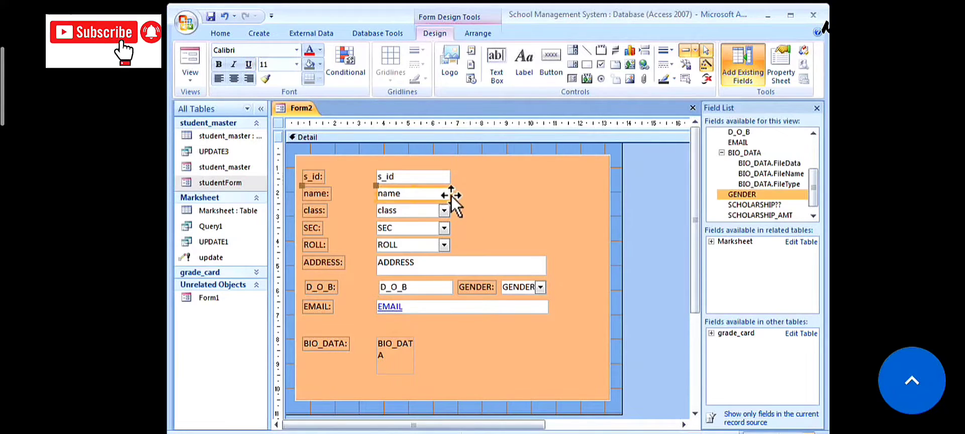
# - Widen the name box and narrow the s_id box
pyautogui.moveTo(452, 192); pyautogui.dragTo(523, 196)
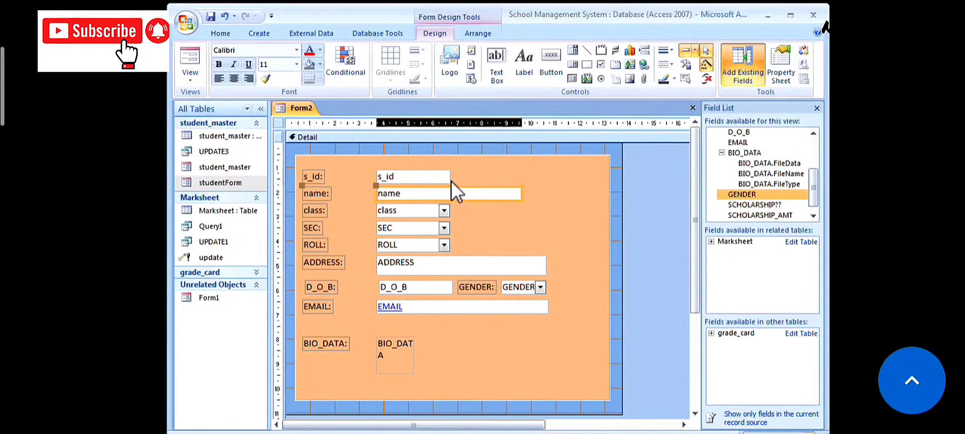
pyautogui.click(450, 178)
pyautogui.moveTo(450, 177); pyautogui.dragTo(430, 175)
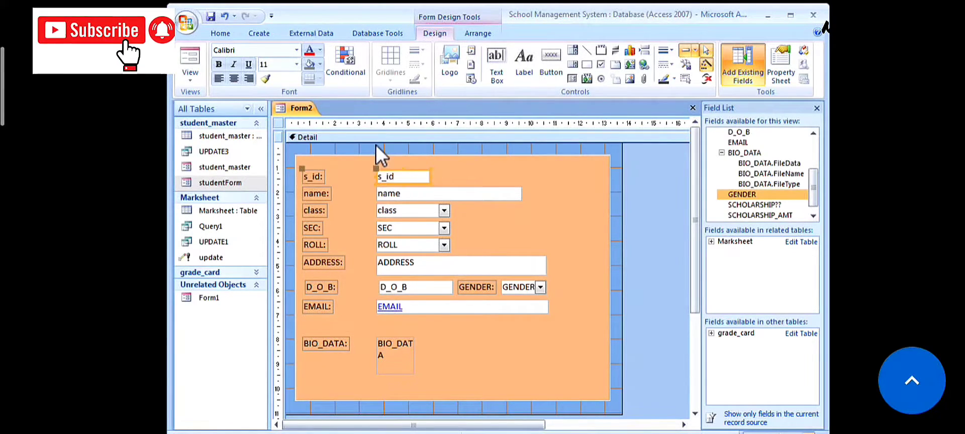
pyautogui.click(376, 144)
# - Select the s_id, name, class, SEC, ROLL and ADDRESS boxes and nudge them two steps left
pyautogui.click(399, 175)
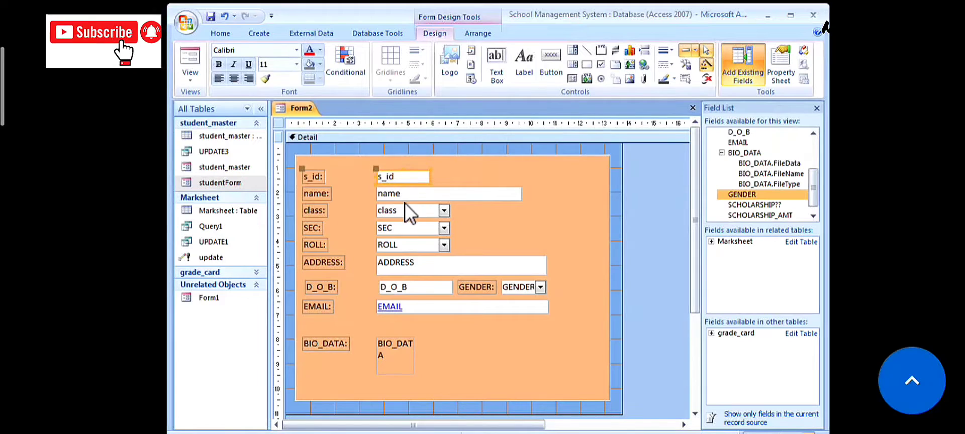
pyautogui.keyDown('shift'); pyautogui.click(400, 197); pyautogui.keyUp('shift')
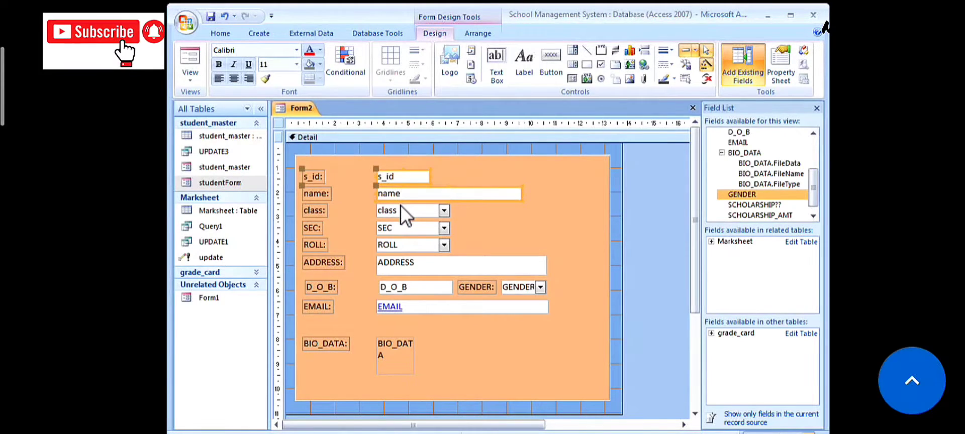
pyautogui.keyDown('shift'); pyautogui.click(401, 208); pyautogui.keyUp('shift')
pyautogui.keyDown('shift'); pyautogui.click(401, 225); pyautogui.keyUp('shift')
pyautogui.keyDown('shift'); pyautogui.click(400, 244); pyautogui.keyUp('shift')
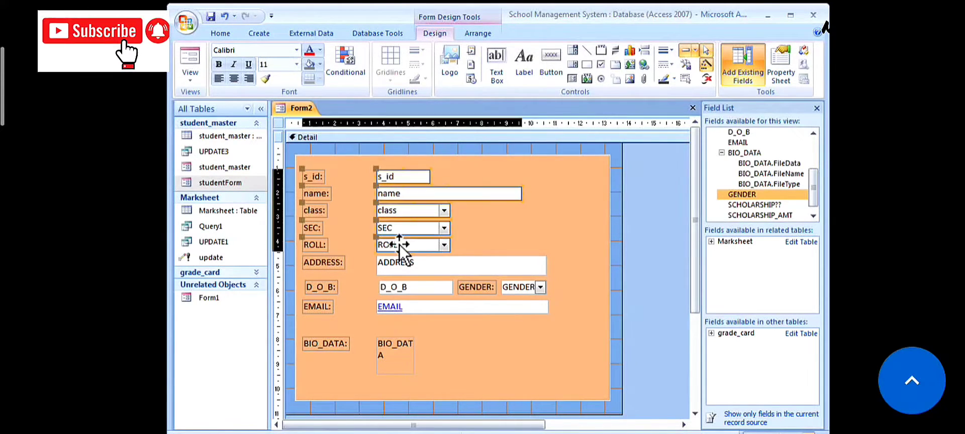
pyautogui.keyDown('shift'); pyautogui.click(397, 262); pyautogui.keyUp('shift')
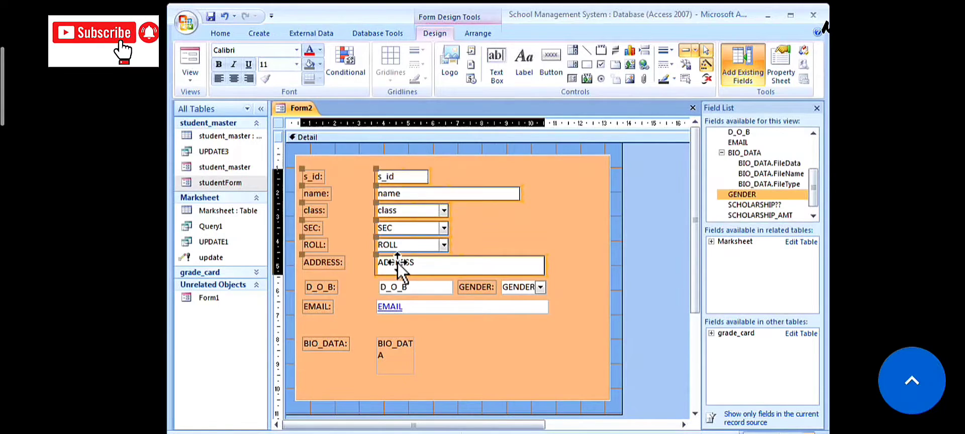
pyautogui.press('Left')
pyautogui.press('Left')
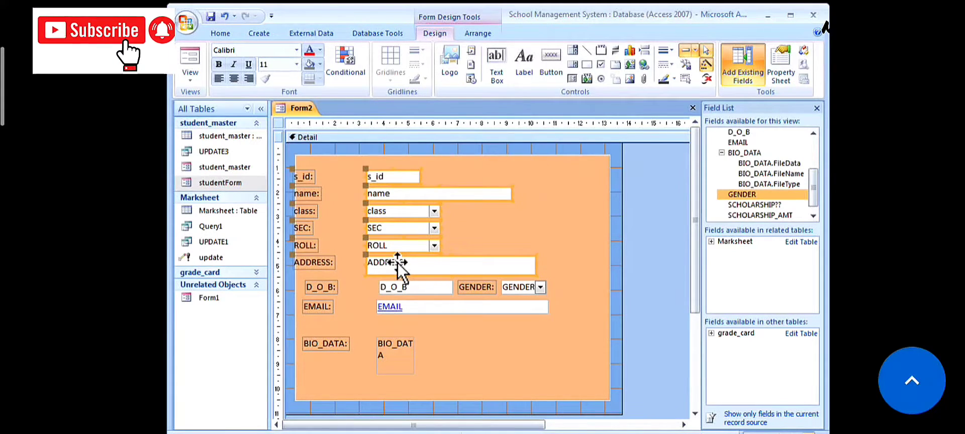
pyautogui.press('Left')
pyautogui.press('Left')
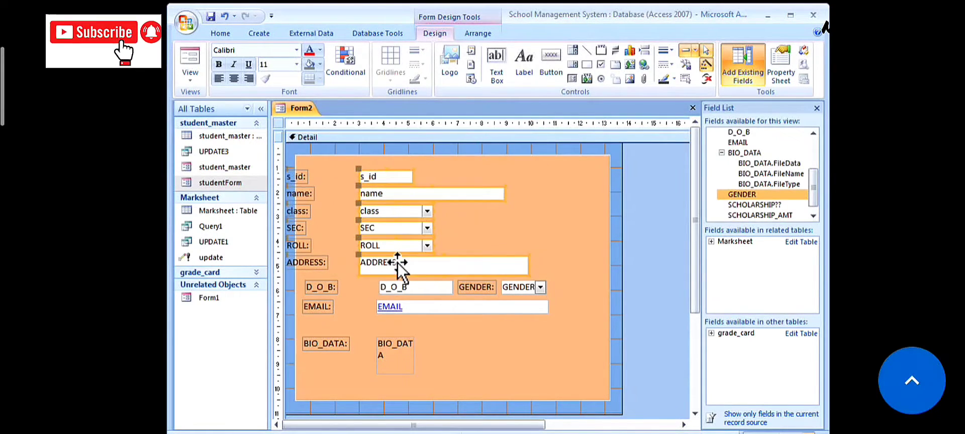
pyautogui.click(632, 240)
# - Realign the s_id, name, ROLL, ADDRESS and D_O_B labels, shifting D_O_B slightly left
pyautogui.moveTo(302, 174); pyautogui.dragTo(318, 262)
pyautogui.click(306, 193)
pyautogui.click(300, 245)
pyautogui.click(310, 262)
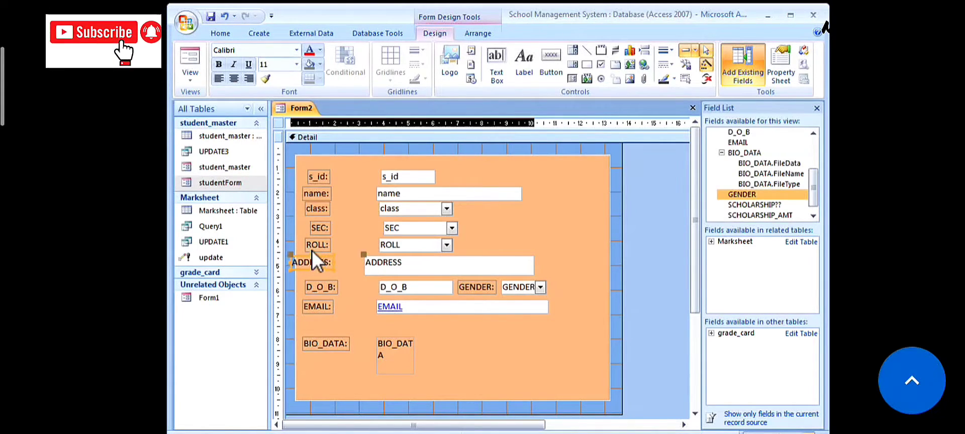
pyautogui.click(315, 288)
pyautogui.moveTo(315, 289); pyautogui.dragTo(311, 289)
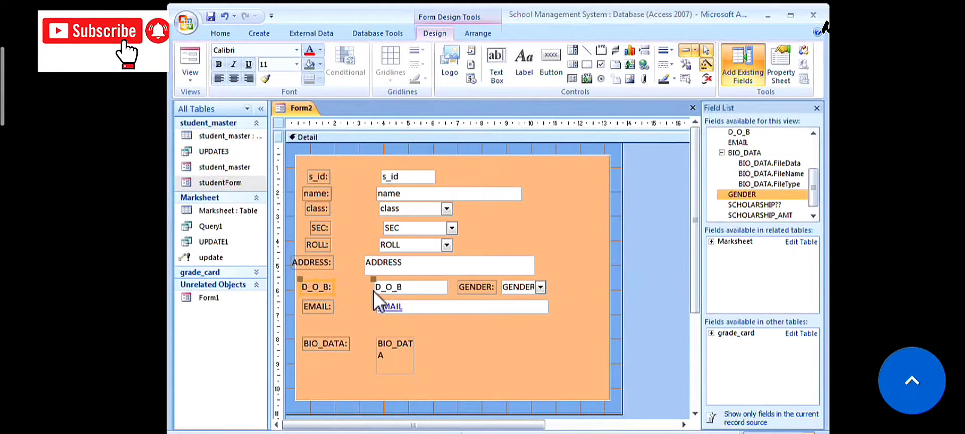
# - Resize the s_id text box so it sits right beside its label
pyautogui.click(385, 178)
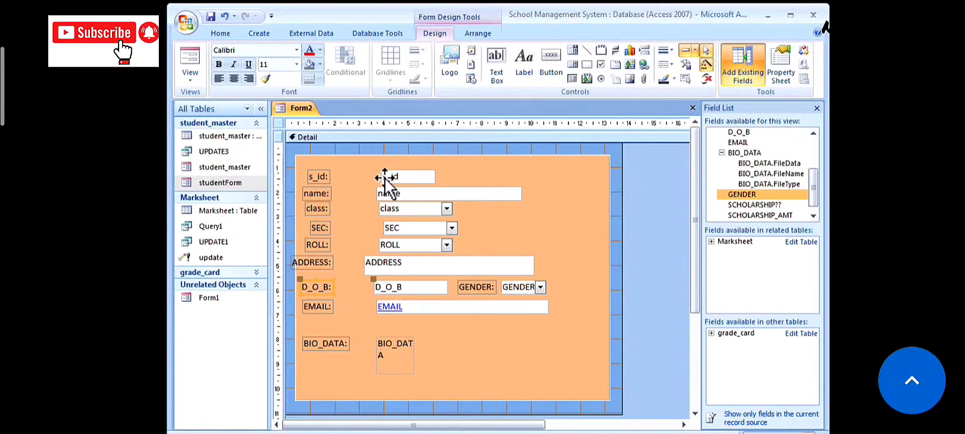
pyautogui.moveTo(366, 175); pyautogui.dragTo(334, 175)
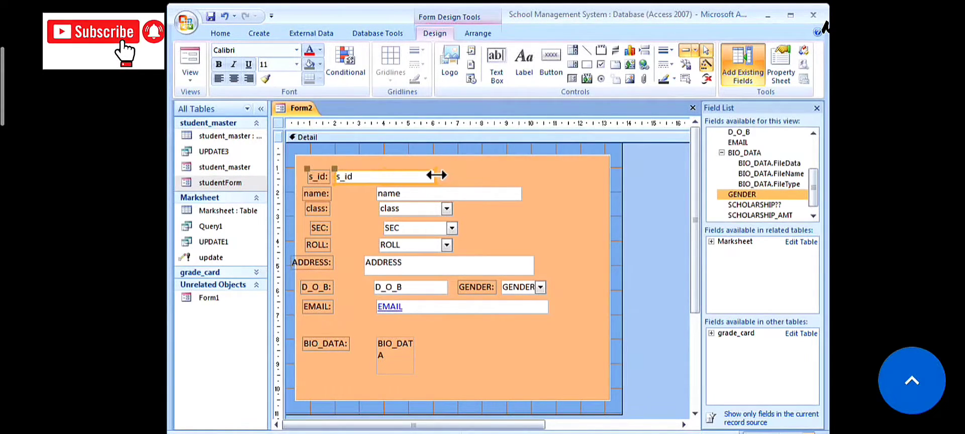
pyautogui.moveTo(437, 175); pyautogui.dragTo(338, 194)
# - Narrow the name, class, SEC and ROLL boxes to sit beside their labels
pyautogui.moveTo(522, 195); pyautogui.dragTo(465, 194)
pyautogui.click(412, 208)
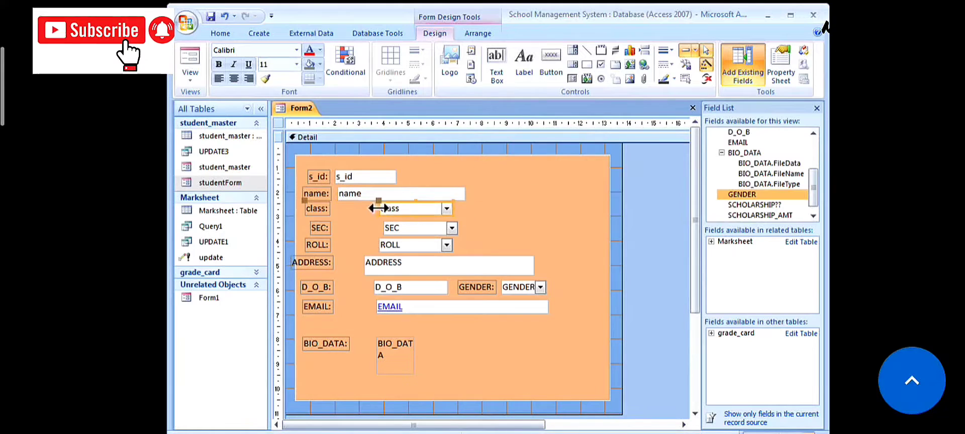
pyautogui.moveTo(379, 208); pyautogui.dragTo(339, 208)
pyautogui.moveTo(452, 209); pyautogui.dragTo(338, 229)
pyautogui.click(414, 228)
pyautogui.moveTo(457, 228); pyautogui.dragTo(338, 245)
pyautogui.click(412, 245)
pyautogui.moveTo(453, 245); pyautogui.dragTo(340, 262)
# - Narrow the D_O_B box, move GENDER left, and line up the ADDRESS, EMAIL and s_id left edges
pyautogui.click(374, 288)
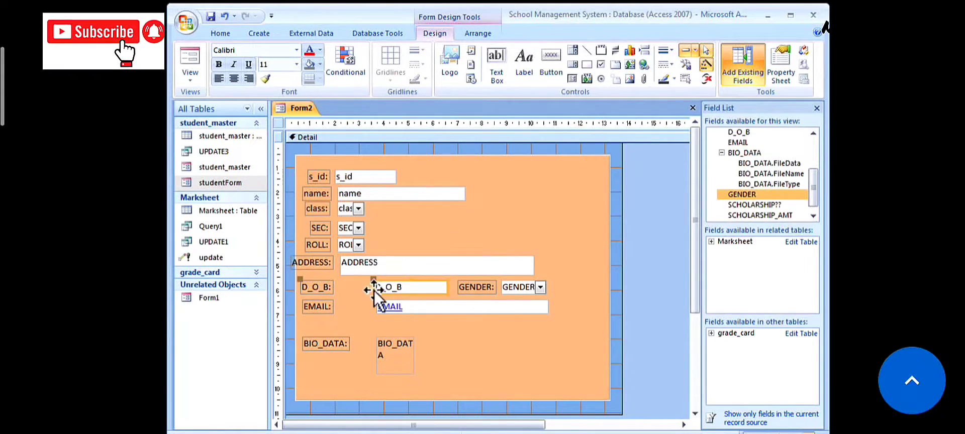
pyautogui.moveTo(374, 288); pyautogui.dragTo(343, 288)
pyautogui.moveTo(448, 288); pyautogui.dragTo(347, 311)
pyautogui.click(488, 307)
pyautogui.click(347, 266)
pyautogui.moveTo(341, 266); pyautogui.dragTo(337, 265)
pyautogui.click(354, 289)
pyautogui.click(360, 177)
pyautogui.moveTo(335, 177); pyautogui.dragTo(338, 177)
# - Nudge the D_O_B and EMAIL box edges slightly left
pyautogui.click(317, 194)
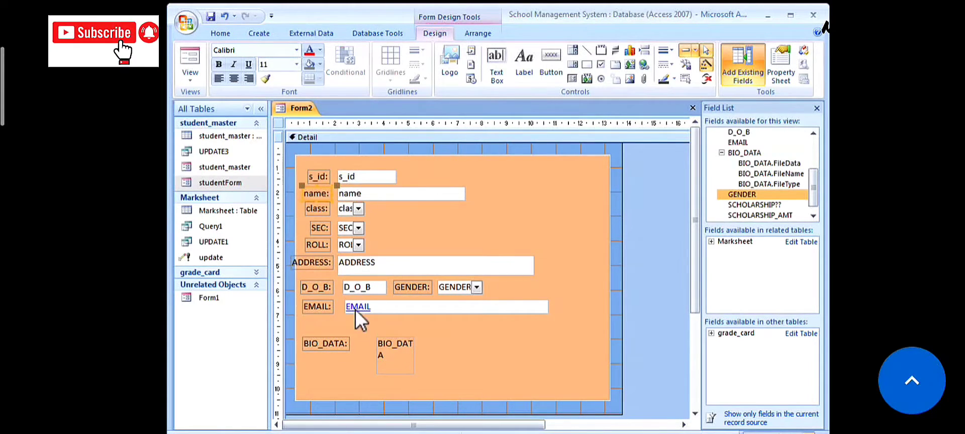
pyautogui.click(358, 288)
pyautogui.click(355, 308)
pyautogui.moveTo(343, 288); pyautogui.dragTo(342, 308)
# - Reposition the ADDRESS label and text box, widening the label leftward
pyautogui.click(329, 263)
pyautogui.moveTo(292, 255); pyautogui.dragTo(298, 256)
pyautogui.click(387, 260)
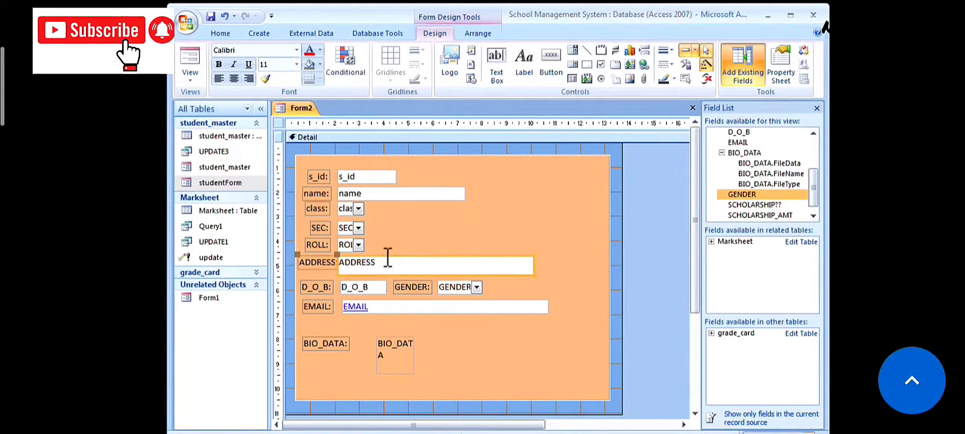
pyautogui.moveTo(387, 258); pyautogui.dragTo(396, 258)
pyautogui.click(312, 263)
pyautogui.click(352, 263)
pyautogui.moveTo(306, 262); pyautogui.dragTo(350, 263)
pyautogui.click(334, 264)
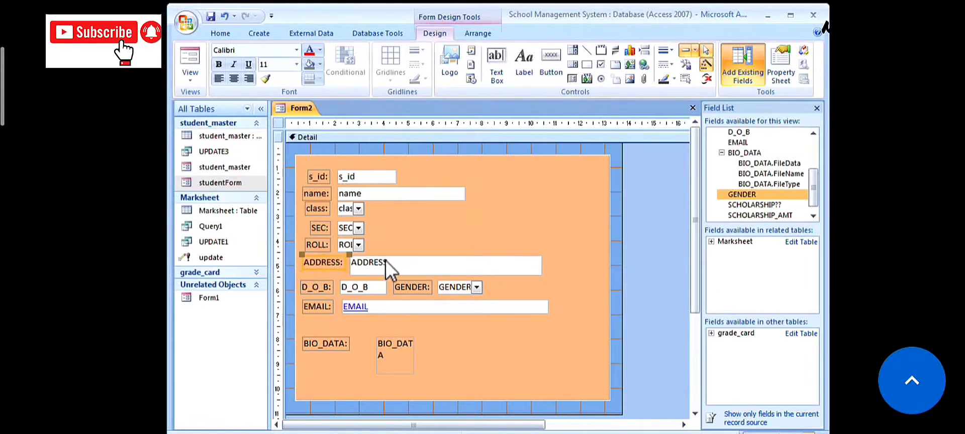
# - Raise the BIO_DATA label and attachment box closer to EMAIL
pyautogui.click(349, 327)
pyautogui.moveTo(330, 339); pyautogui.dragTo(356, 335)
pyautogui.click(408, 360)
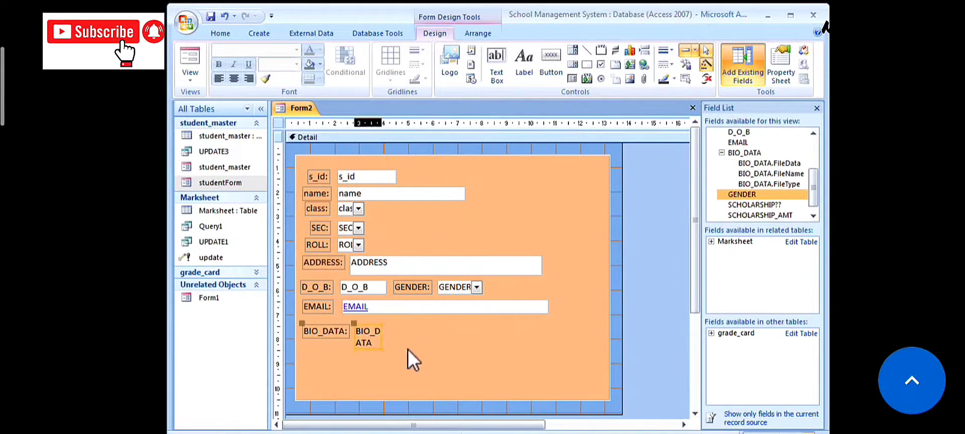
pyautogui.click(408, 349)
# - Add the SCHOLARSHIP?? and SCHOLARSHIP_AMT fields from the Field List to the form
pyautogui.click(814, 217)
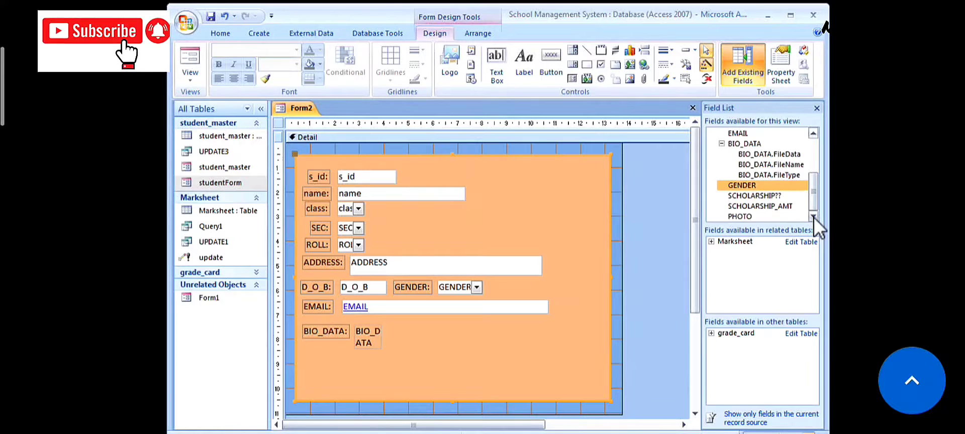
pyautogui.click(768, 198)
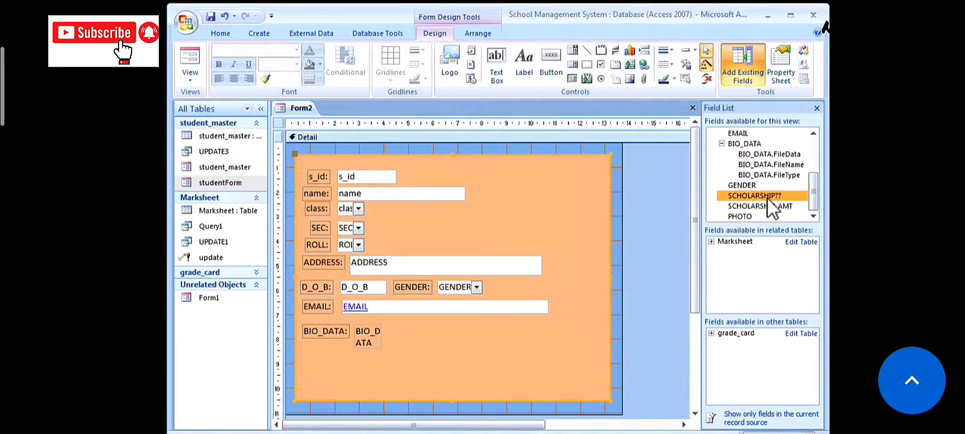
pyautogui.doubleClick(767, 198)
pyautogui.click(762, 204)
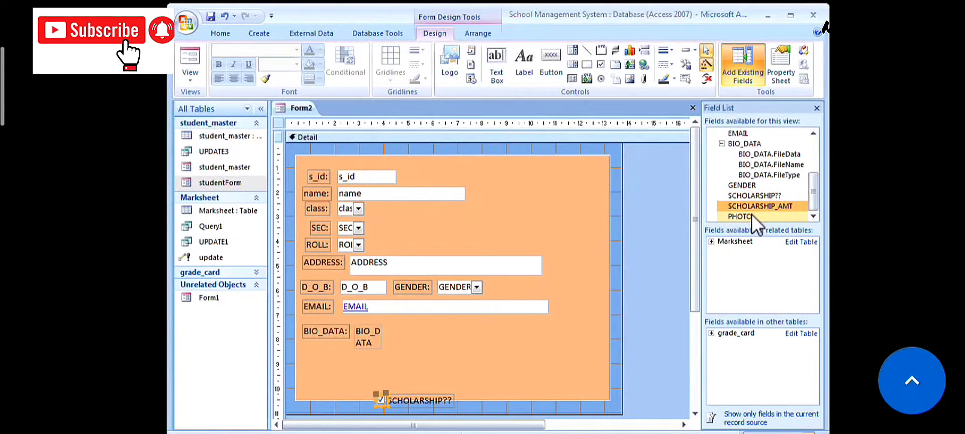
pyautogui.click(753, 215)
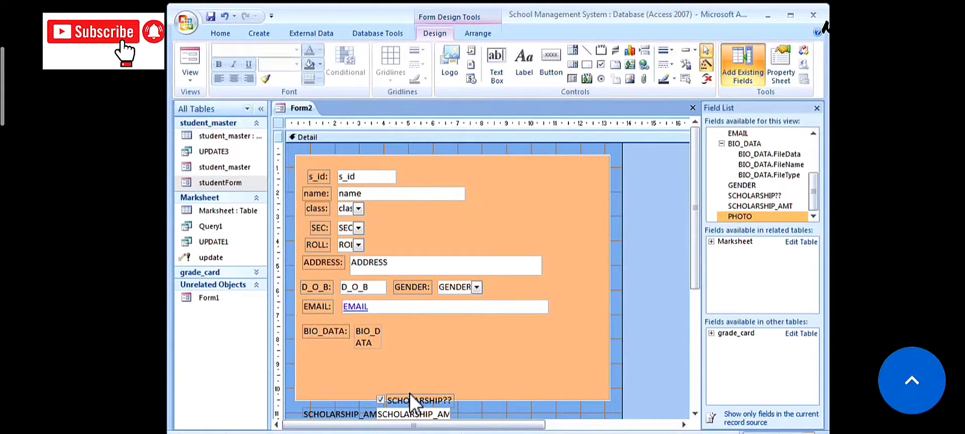
# - Place both controls beside BIO_DATA and narrow the SCHOLARSHIP_AMT box to reveal its label
pyautogui.moveTo(409, 393); pyautogui.dragTo(529, 337)
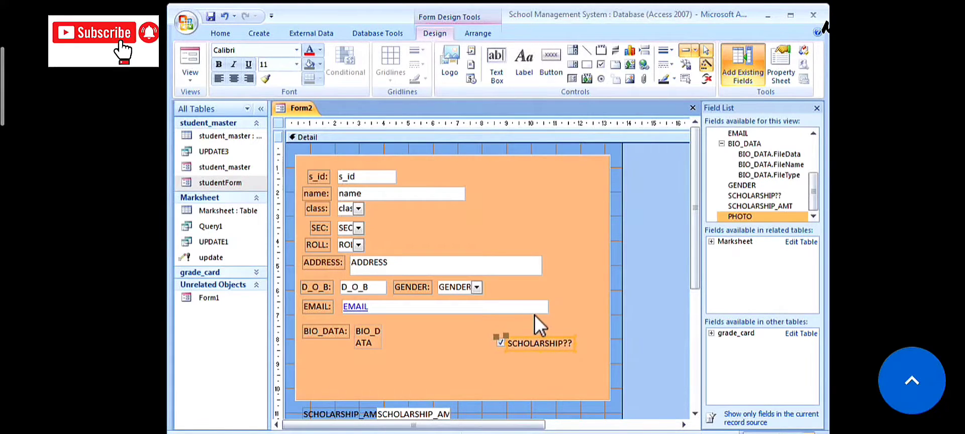
pyautogui.moveTo(521, 336); pyautogui.dragTo(402, 324)
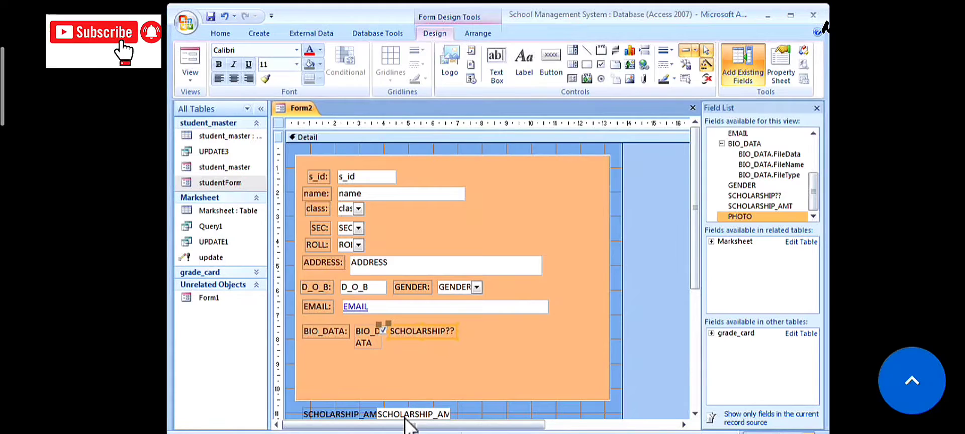
pyautogui.moveTo(407, 415); pyautogui.dragTo(563, 326)
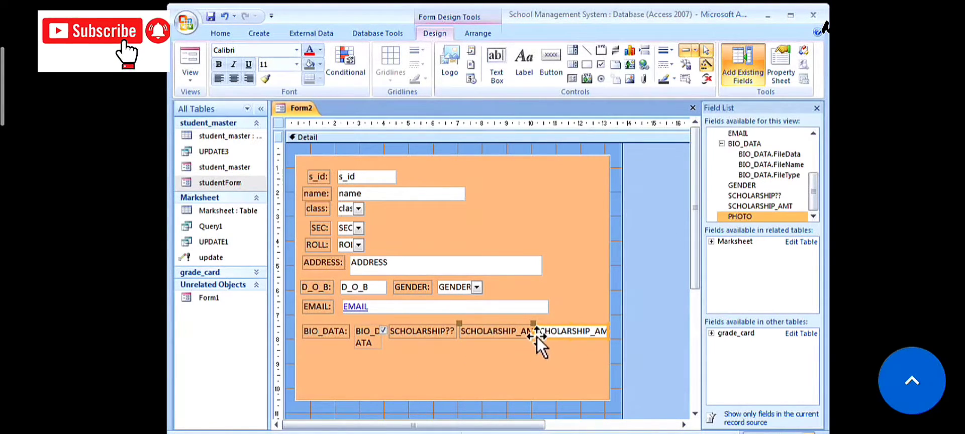
pyautogui.click(449, 333)
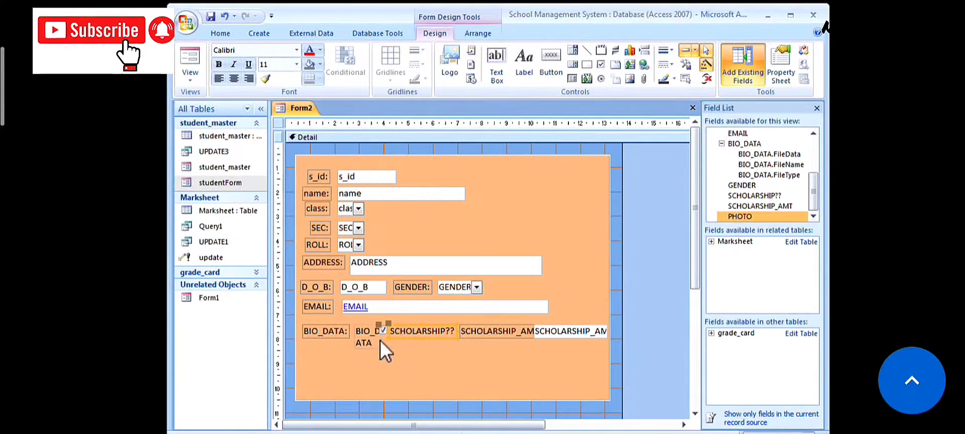
pyautogui.click(487, 355)
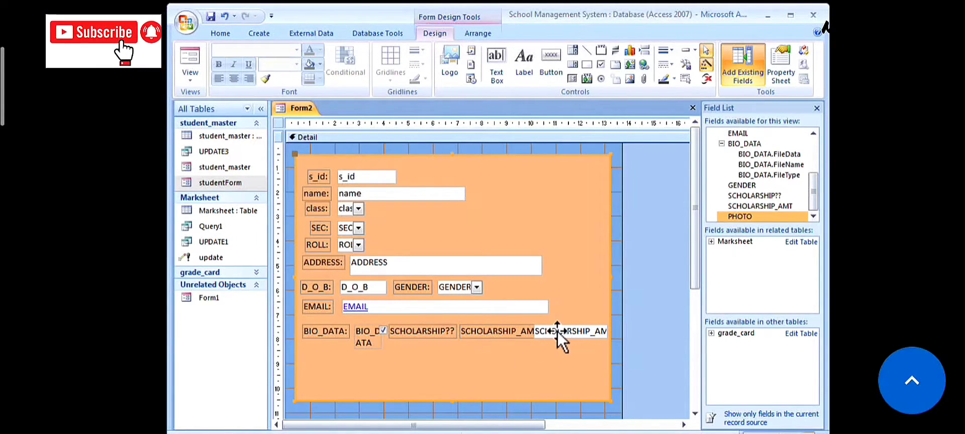
pyautogui.click(556, 331)
pyautogui.moveTo(534, 331); pyautogui.dragTo(542, 330)
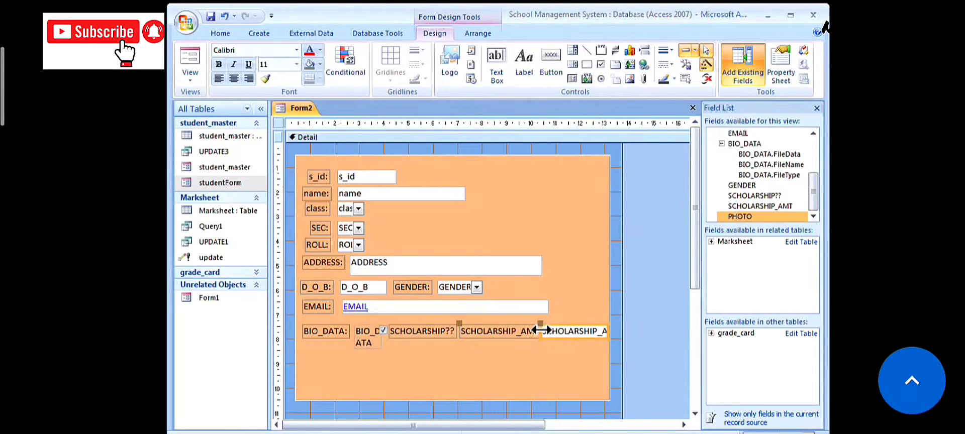
pyautogui.click(534, 332)
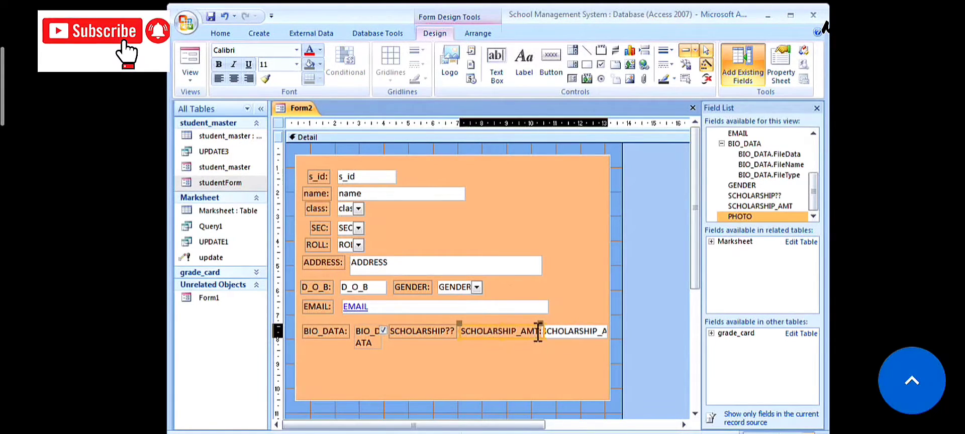
# - Rename the SCHOLARSHIP_AMT label to aMOUNT: and narrow both the label and its text box
pyautogui.click(538, 331)
pyautogui.press('BackSpace')
pyautogui.press('BackSpace')
pyautogui.press('BackSpace')
pyautogui.press('BackSpace')
pyautogui.press('BackSpace')
pyautogui.press('BackSpace')
pyautogui.press('BackSpace')
pyautogui.press('BackSpace')
pyautogui.press('BackSpace')
pyautogui.press('BackSpace')
pyautogui.press('BackSpace')
pyautogui.press('BackSpace')
pyautogui.press('BackSpace')
pyautogui.press('BackSpace')
pyautogui.press('BackSpace')
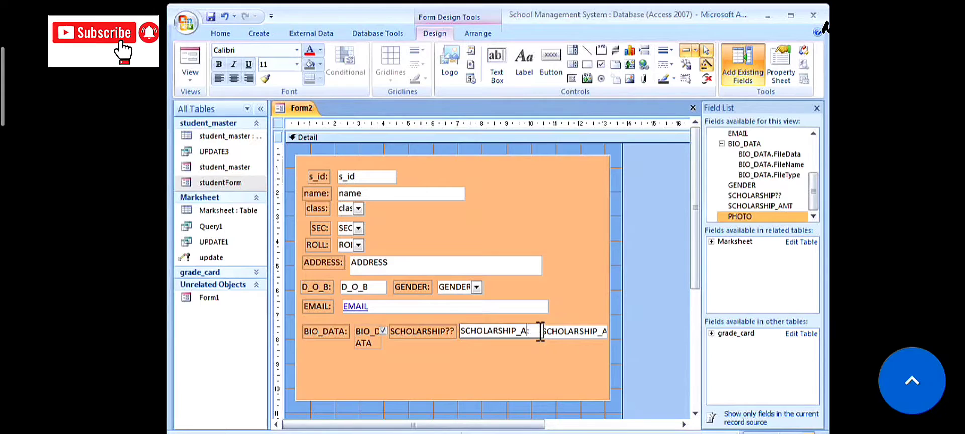
pyautogui.write('aMOUNT:')
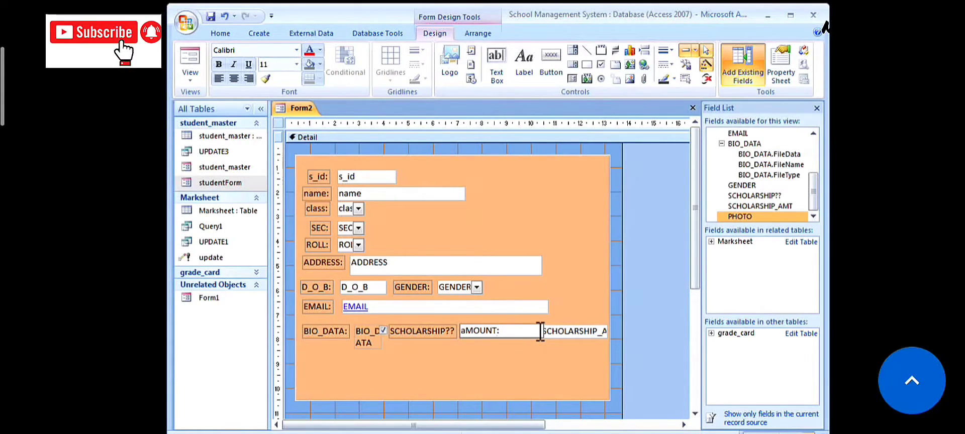
pyautogui.click(541, 333)
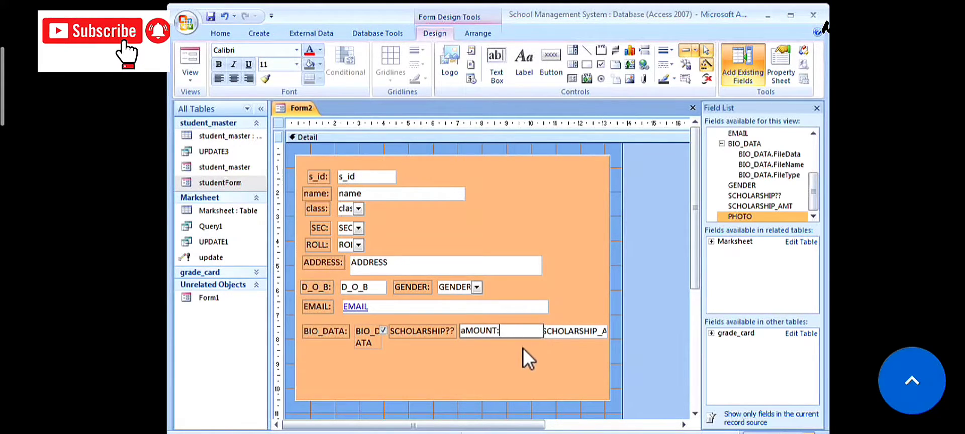
pyautogui.click(522, 348)
pyautogui.click(523, 336)
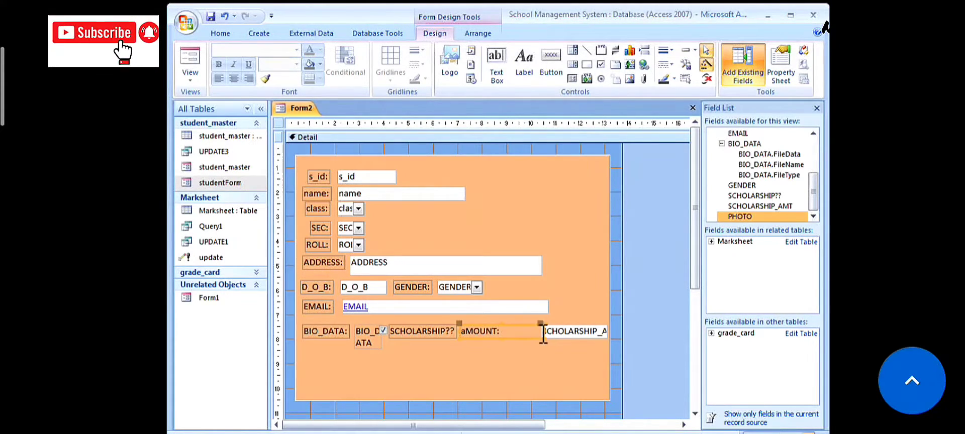
pyautogui.moveTo(541, 332); pyautogui.dragTo(507, 330)
pyautogui.click(548, 334)
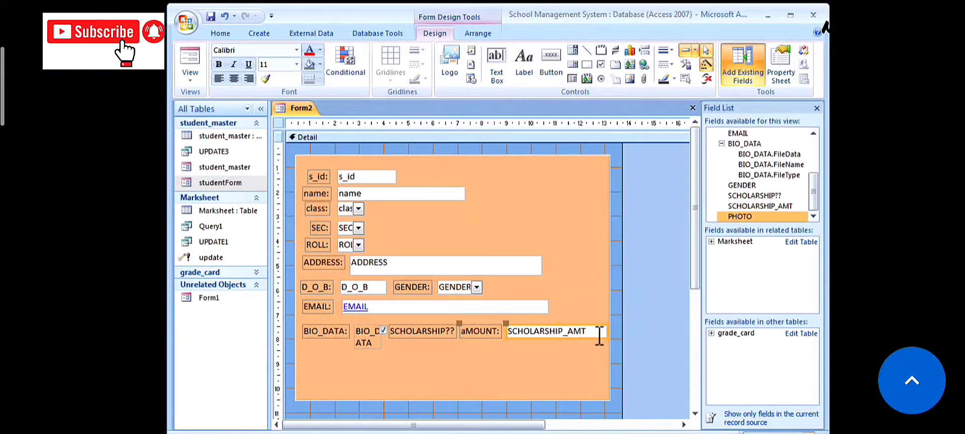
pyautogui.moveTo(607, 332); pyautogui.dragTo(573, 331)
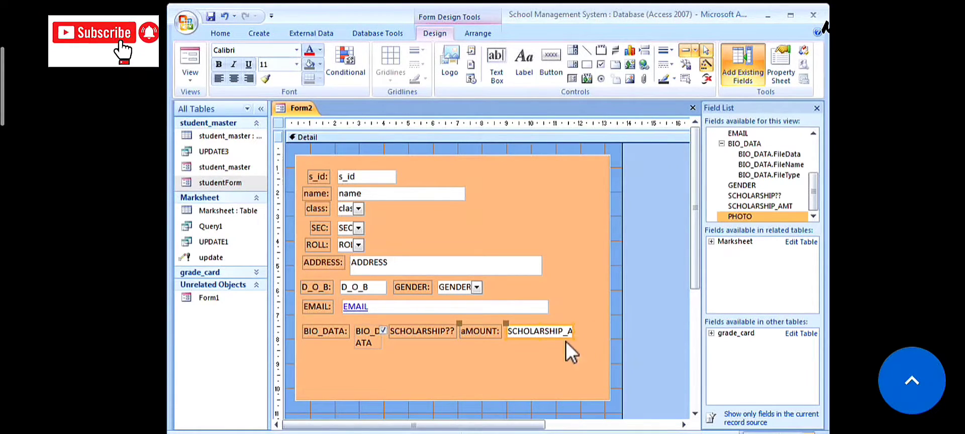
# - Change the s_id label caption to Student_id: and narrow the s_id box so it shows fully
pyautogui.click(312, 178)
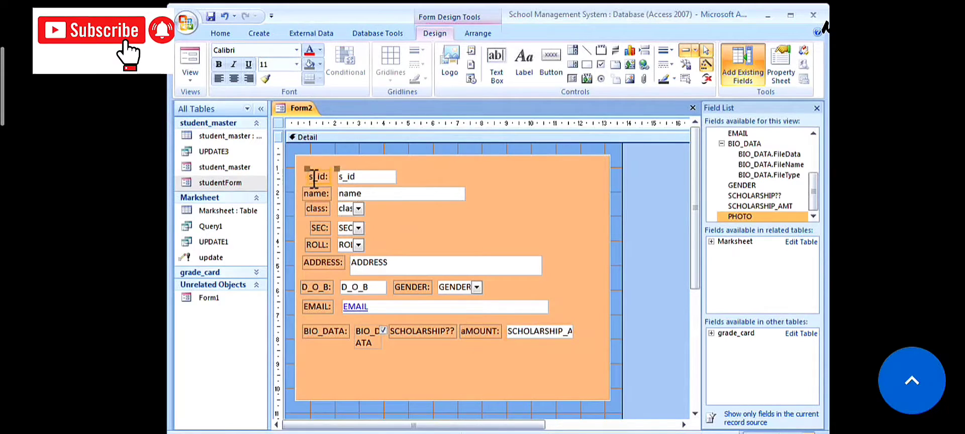
pyautogui.click(313, 177)
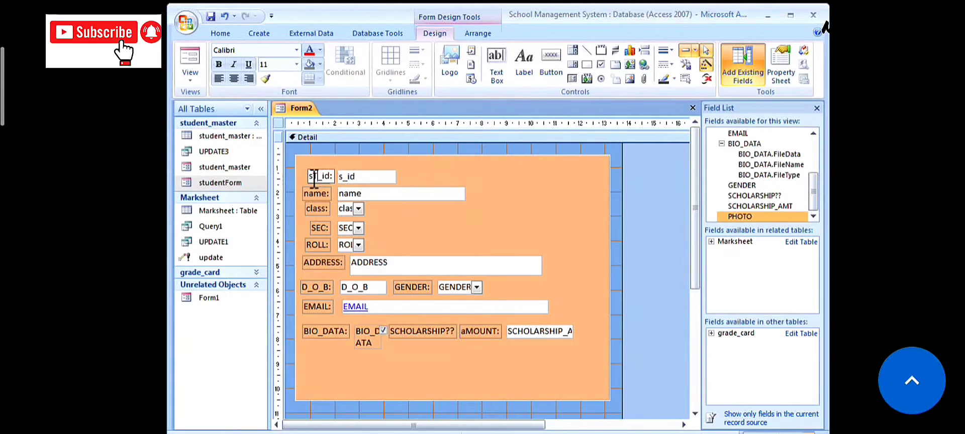
pyautogui.write('TUDENT')
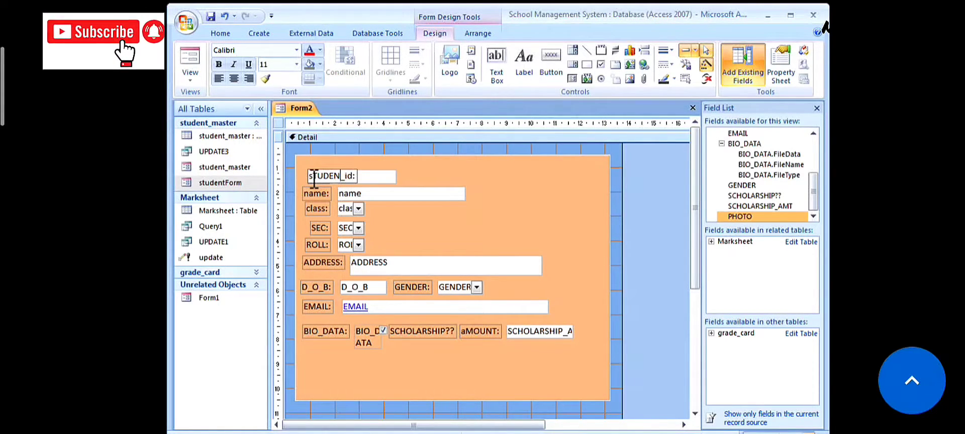
pyautogui.press('BackSpace')
pyautogui.press('BackSpace')
pyautogui.press('BackSpace')
pyautogui.press('BackSpace')
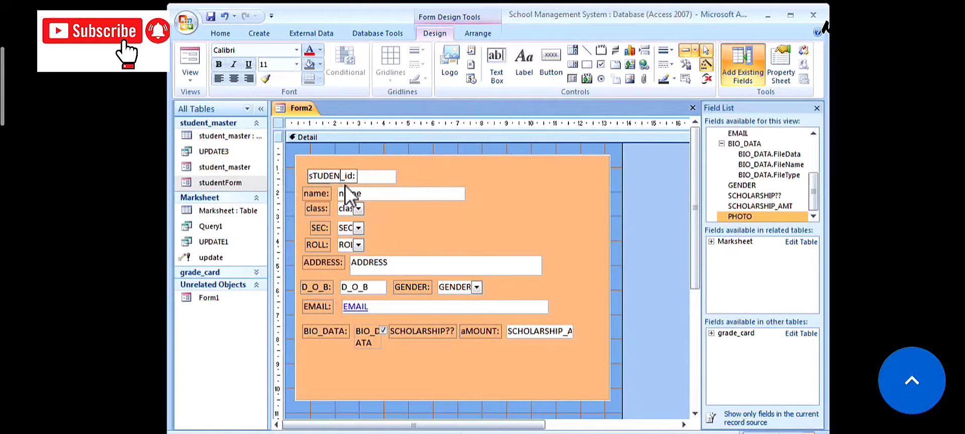
pyautogui.press('BackSpace')
pyautogui.press('BackSpace')
pyautogui.press('BackSpace')
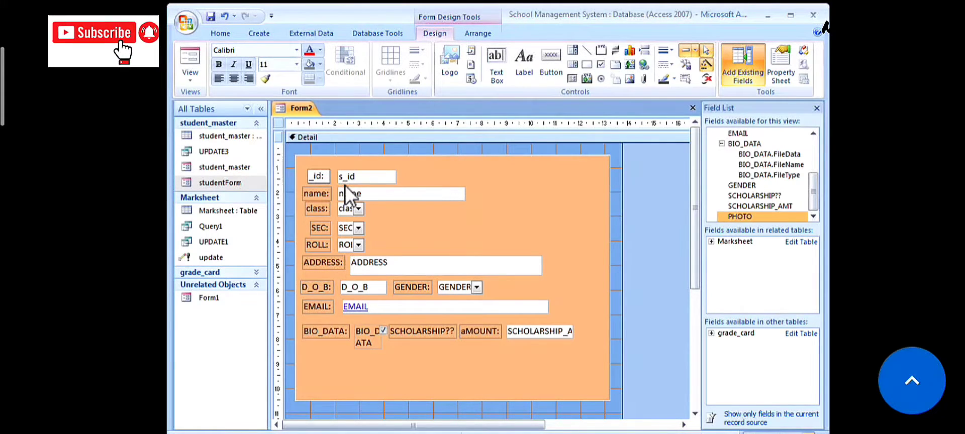
pyautogui.write('Stude')
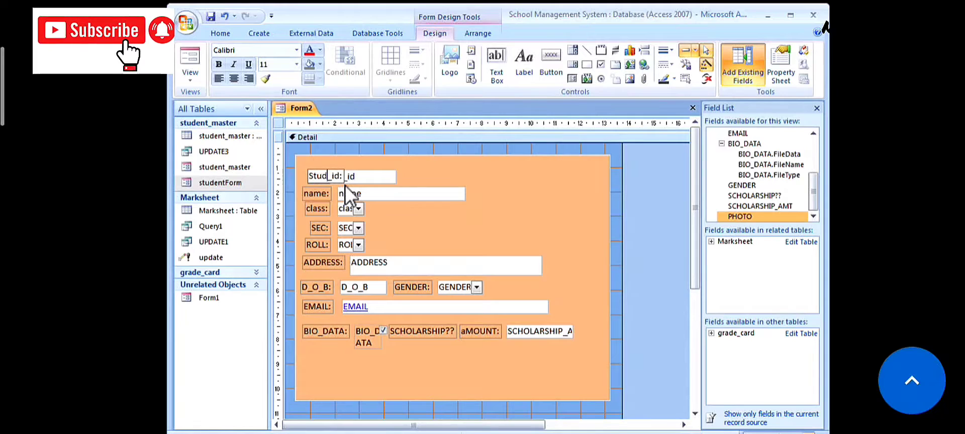
pyautogui.write('nt')
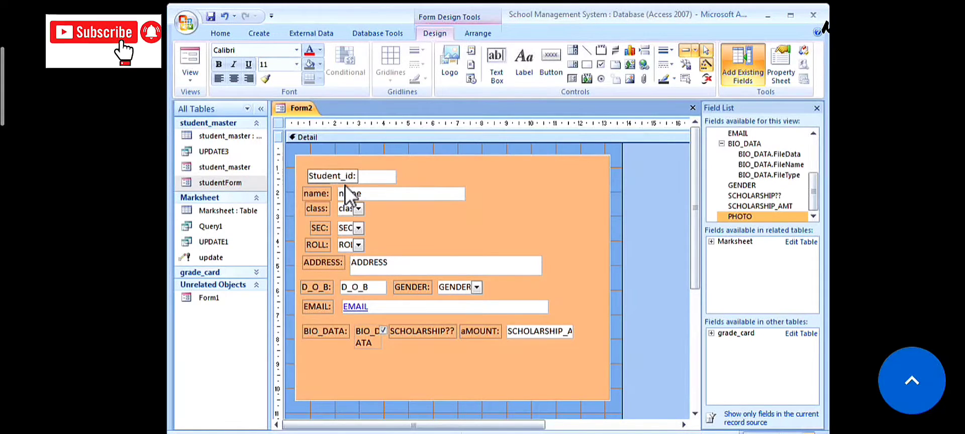
pyautogui.click(379, 178)
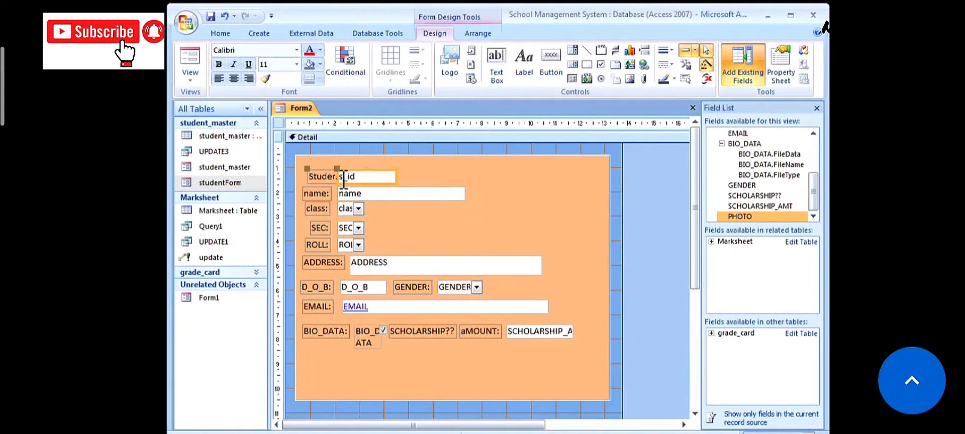
pyautogui.moveTo(337, 177); pyautogui.dragTo(366, 177)
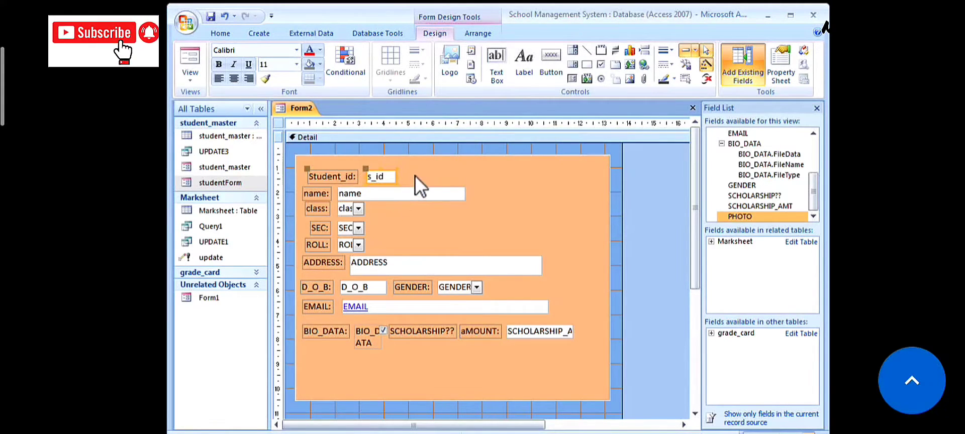
pyautogui.scroll(-1, 415, 175)
# - Move the PHOTO image control to the form's top-right corner
pyautogui.click(361, 195)
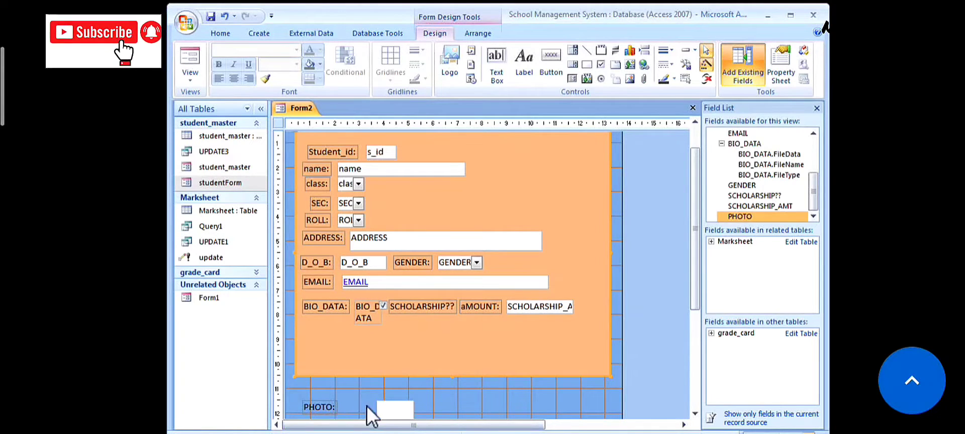
pyautogui.click(387, 408)
pyautogui.moveTo(389, 399); pyautogui.dragTo(565, 137)
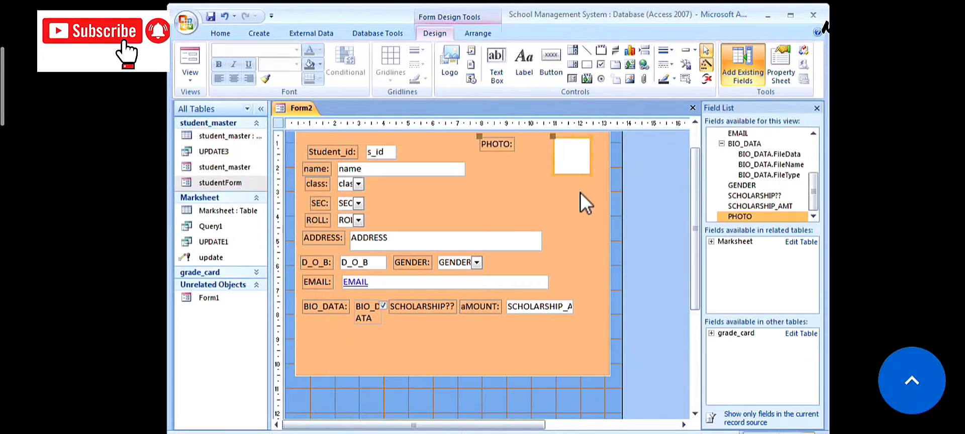
pyautogui.click(695, 123)
pyautogui.scroll(-1, 611, 157)
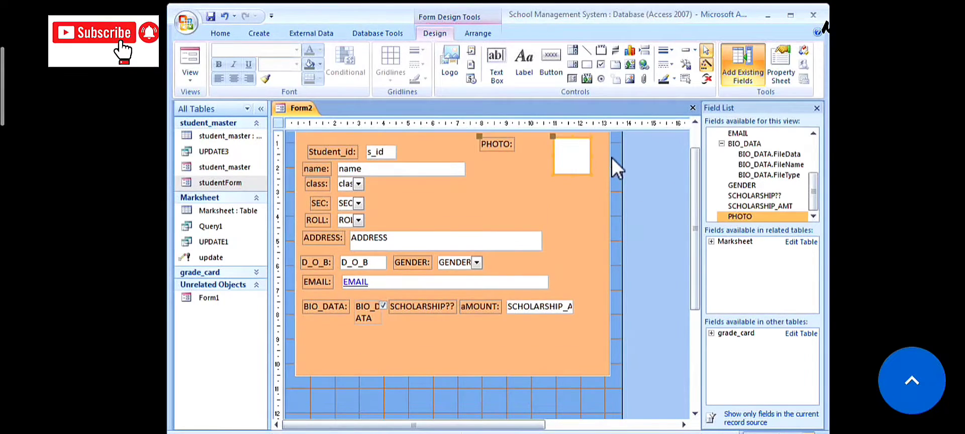
pyautogui.click(695, 122)
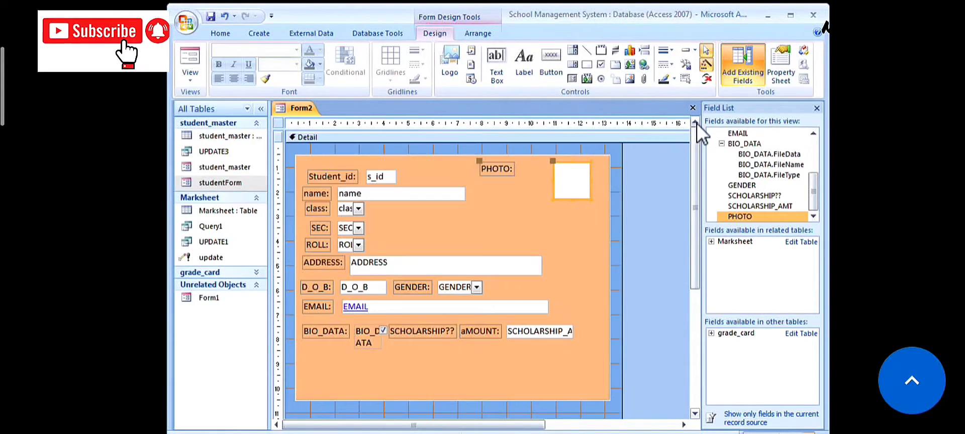
# - Delete the PHOTO: label and enlarge the photo frame
pyautogui.click(497, 167)
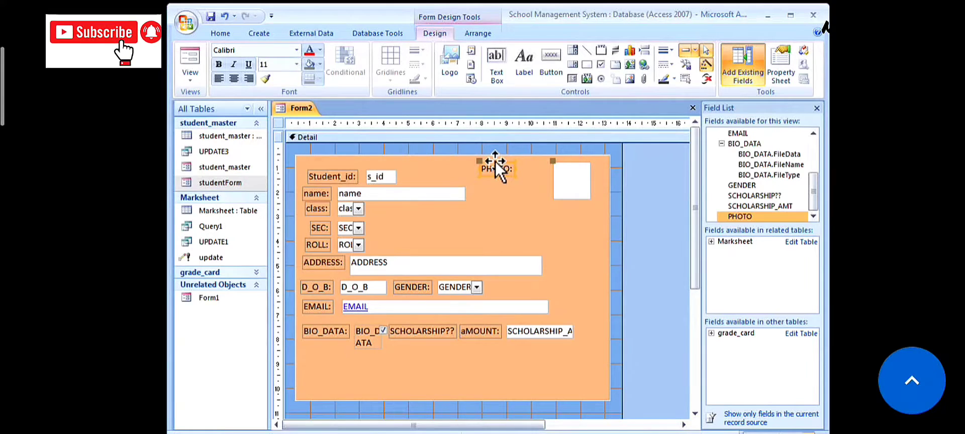
pyautogui.press('Delete')
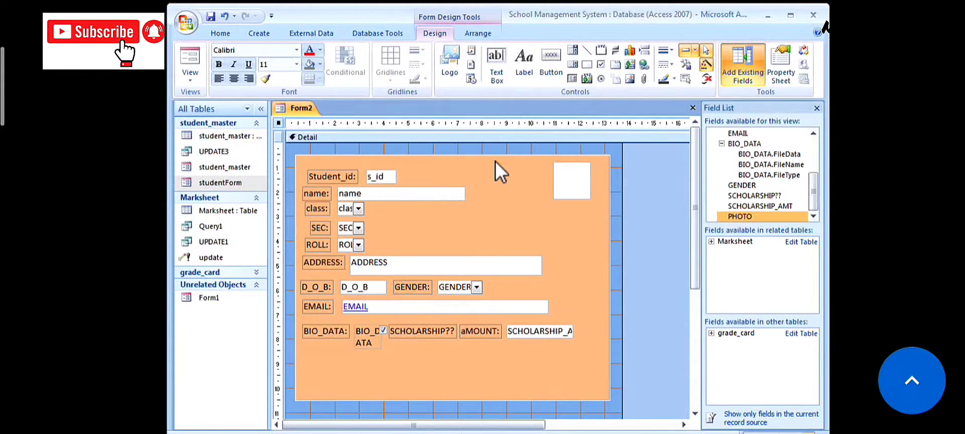
pyautogui.click(560, 192)
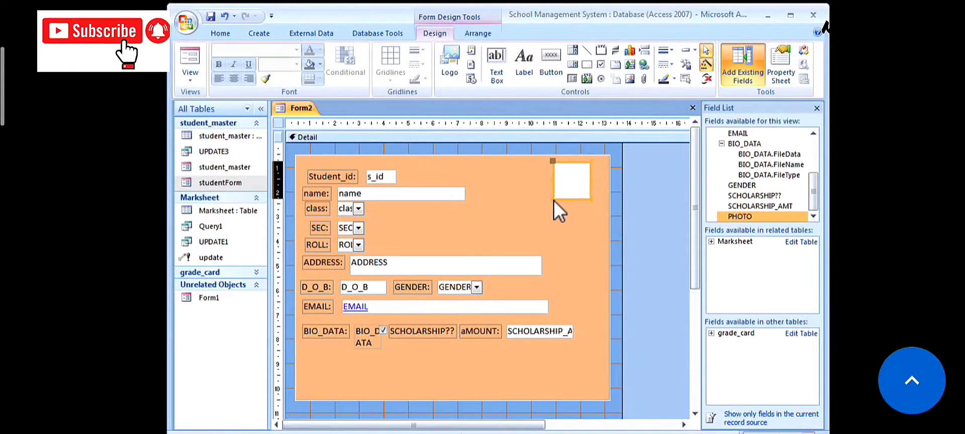
pyautogui.moveTo(553, 200); pyautogui.dragTo(529, 243)
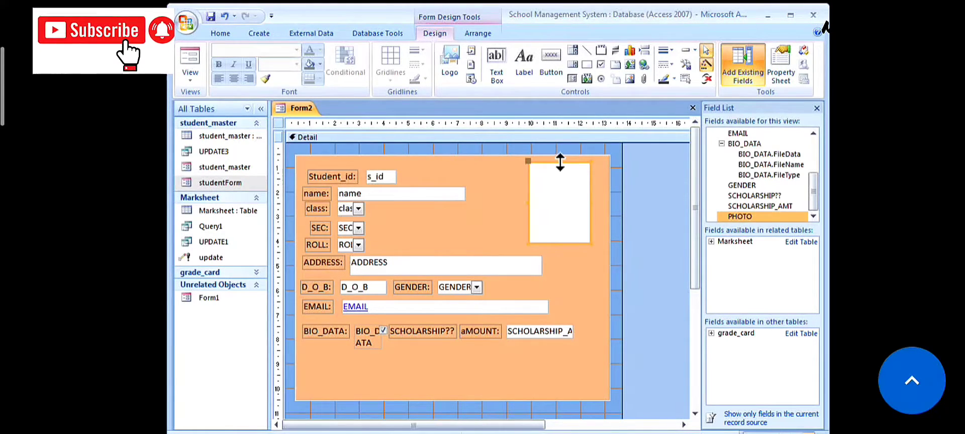
pyautogui.moveTo(559, 162); pyautogui.dragTo(560, 167)
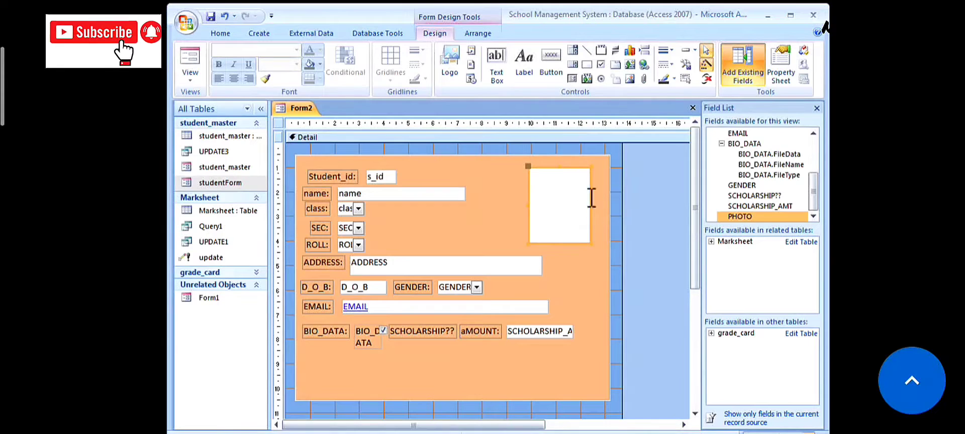
pyautogui.click(591, 264)
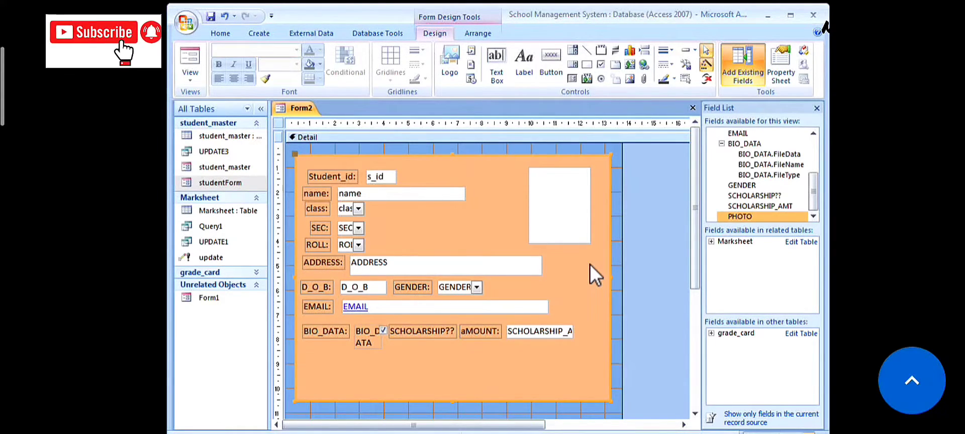
# - Widen the class, SEC and ROLL combo boxes so their names show fully
pyautogui.click(362, 208)
pyautogui.moveTo(365, 208); pyautogui.dragTo(380, 244)
pyautogui.click(360, 229)
pyautogui.click(361, 245)
pyautogui.click(402, 242)
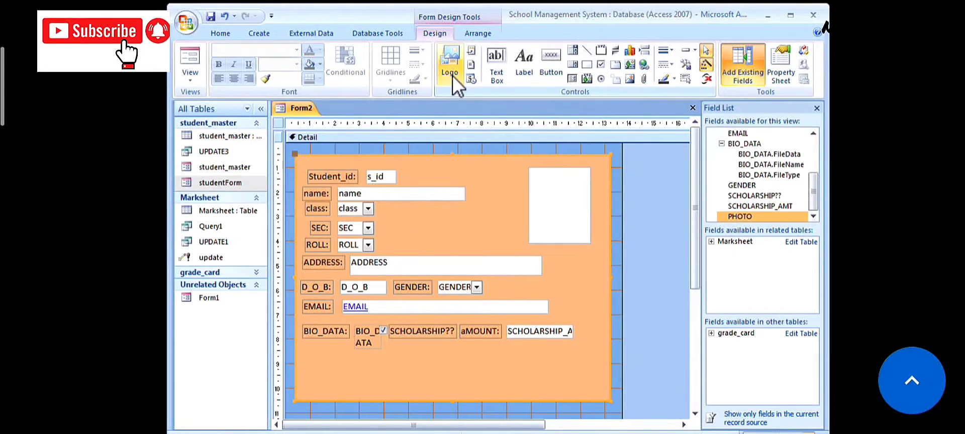
# - Draw a text button below BIO_DATA using Record Operations > Add New Record
pyautogui.click(551, 64)
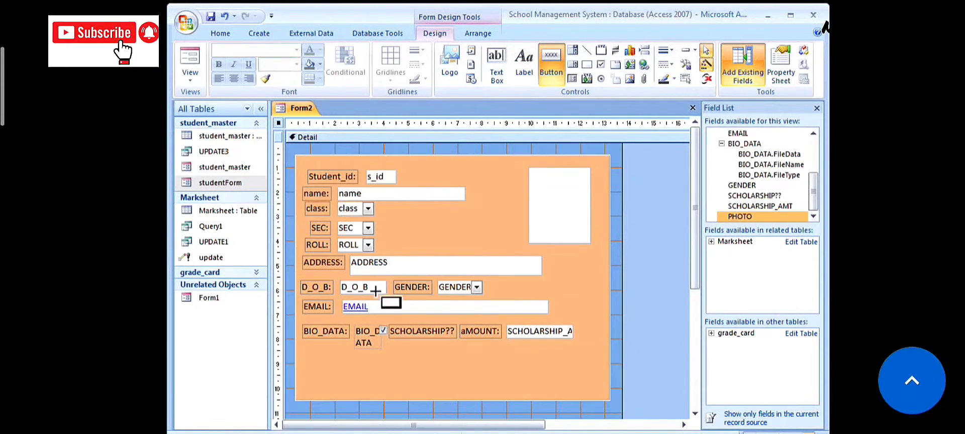
pyautogui.moveTo(311, 364); pyautogui.dragTo(343, 381)
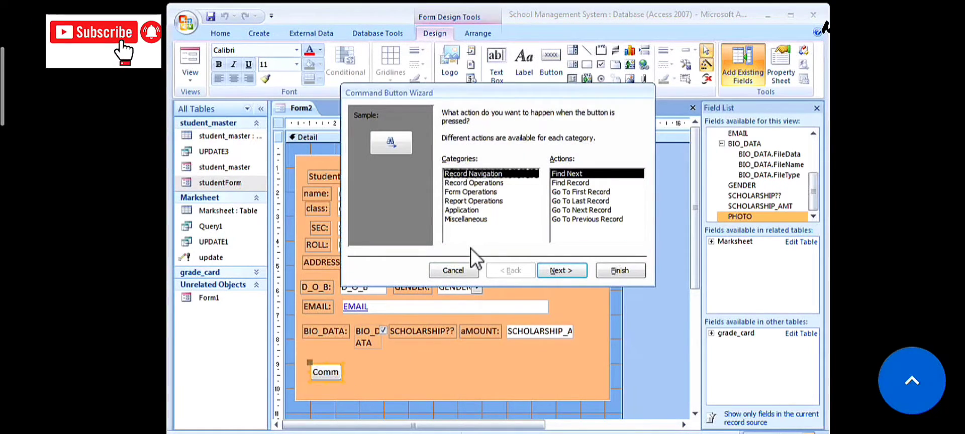
pyautogui.click(473, 182)
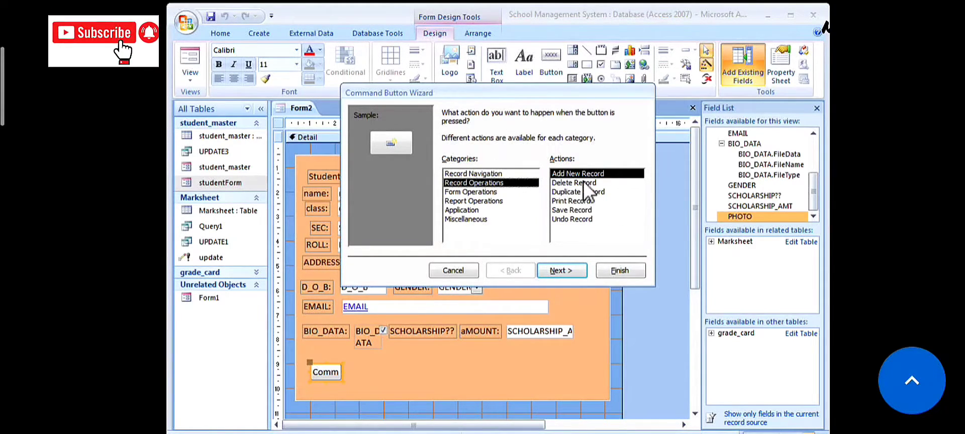
pyautogui.click(551, 271)
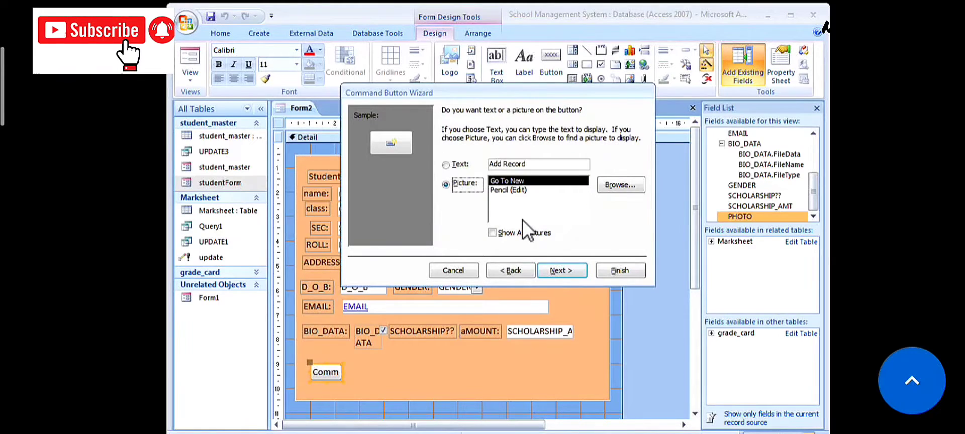
pyautogui.click(460, 166)
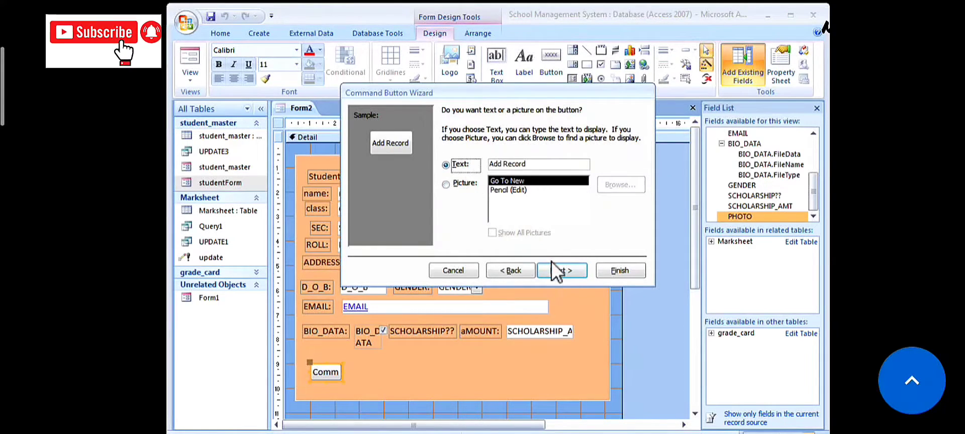
pyautogui.click(566, 272)
pyautogui.click(618, 270)
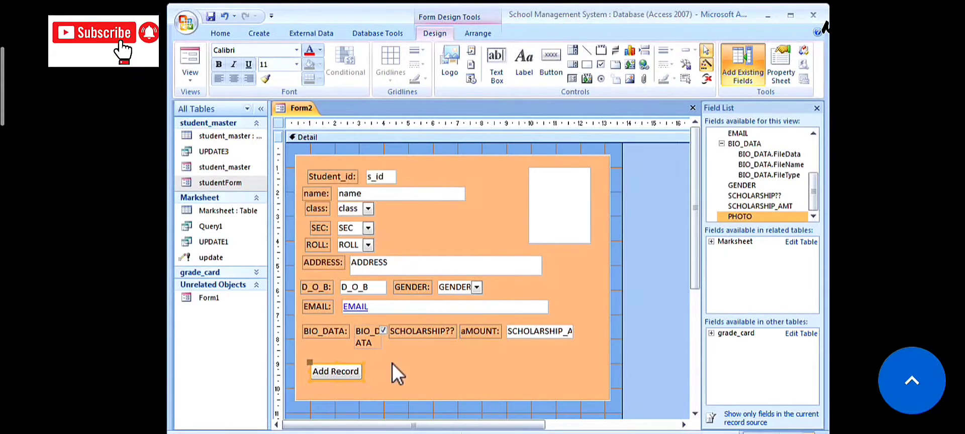
pyautogui.click(549, 57)
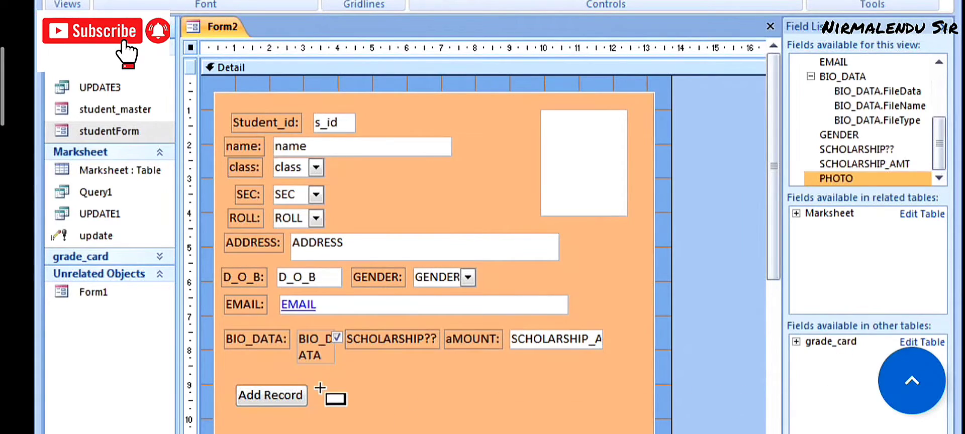
# - Draw a Find Next text button beside Add Record using Record Navigation > Find Next
pyautogui.moveTo(317, 384); pyautogui.dragTo(373, 407)
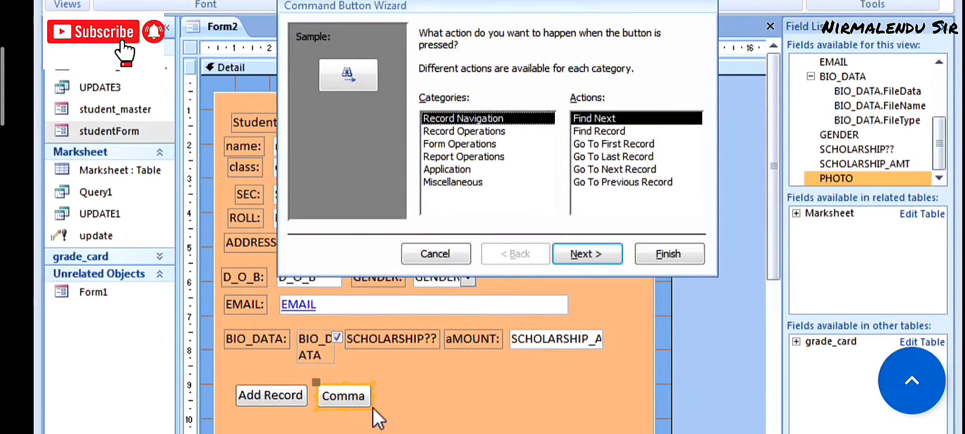
pyautogui.click(488, 134)
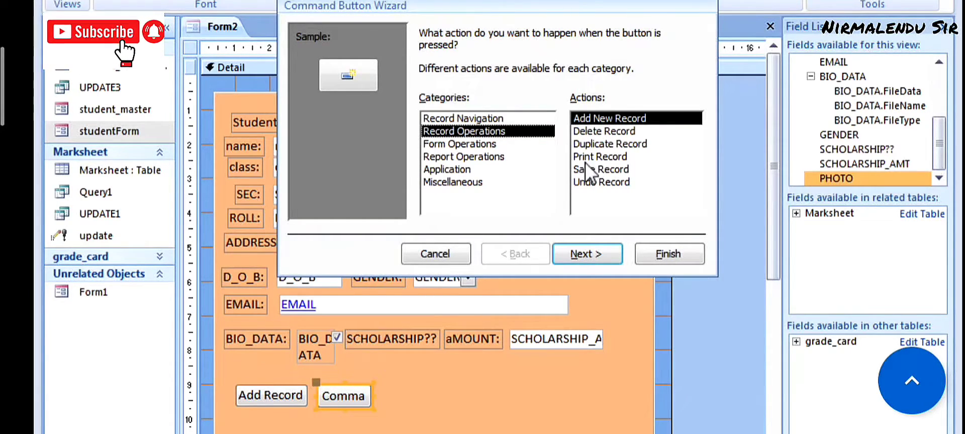
pyautogui.click(493, 117)
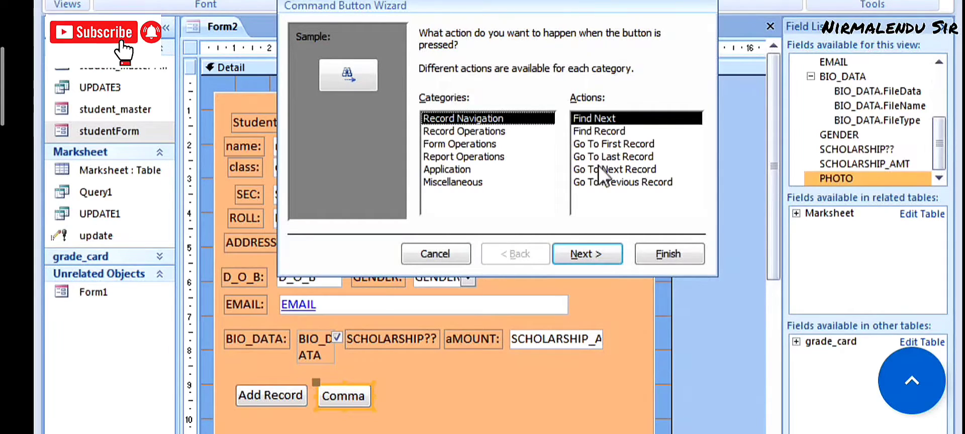
pyautogui.click(586, 255)
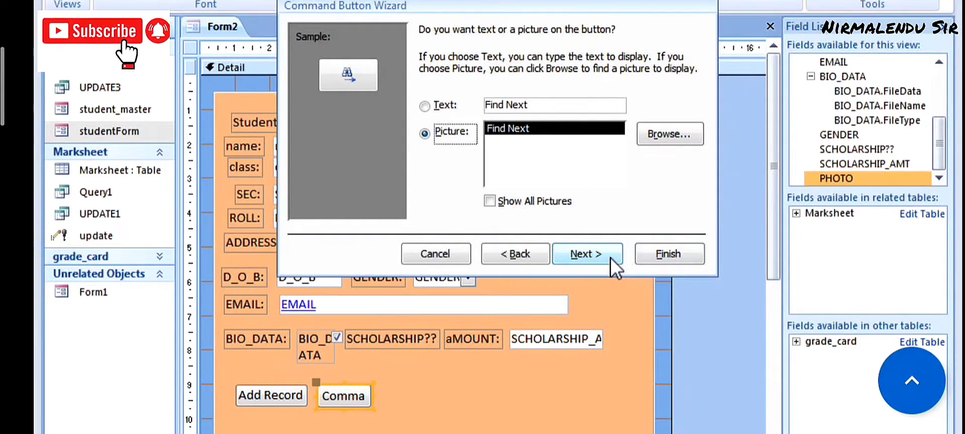
pyautogui.click(442, 103)
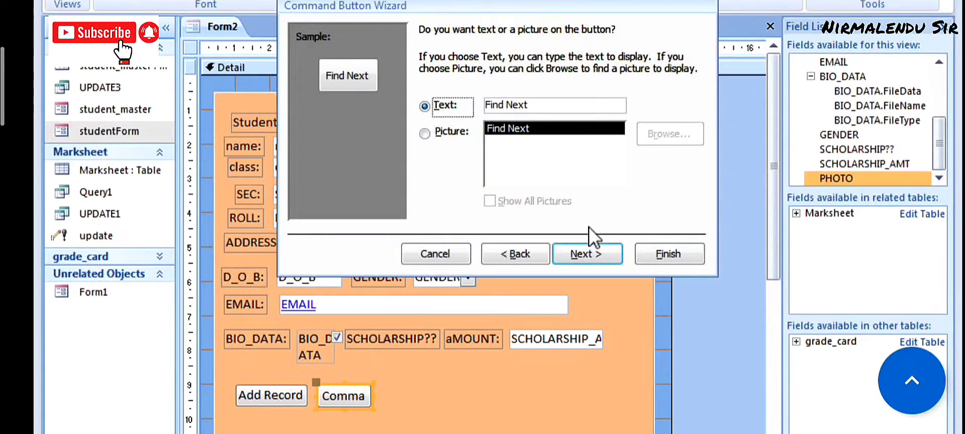
pyautogui.click(589, 250)
pyautogui.click(655, 254)
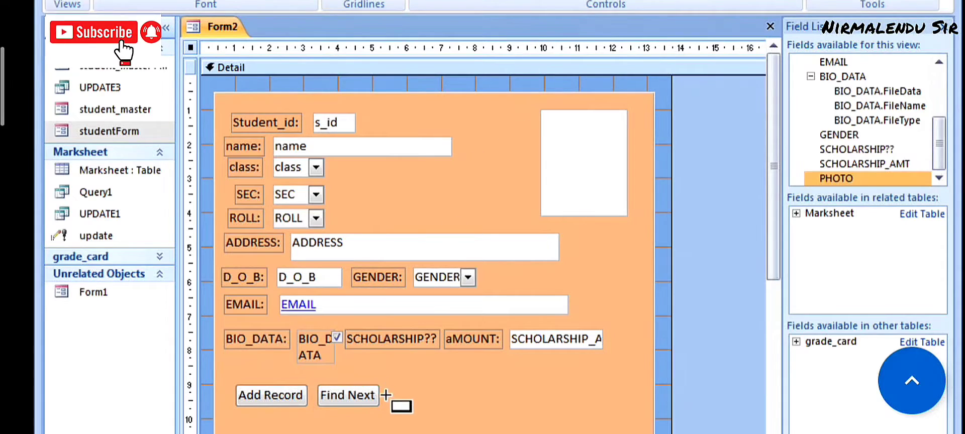
# - Draw a First Record text button right of Find Next using Go To First Record
pyautogui.moveTo(386, 384); pyautogui.dragTo(445, 411)
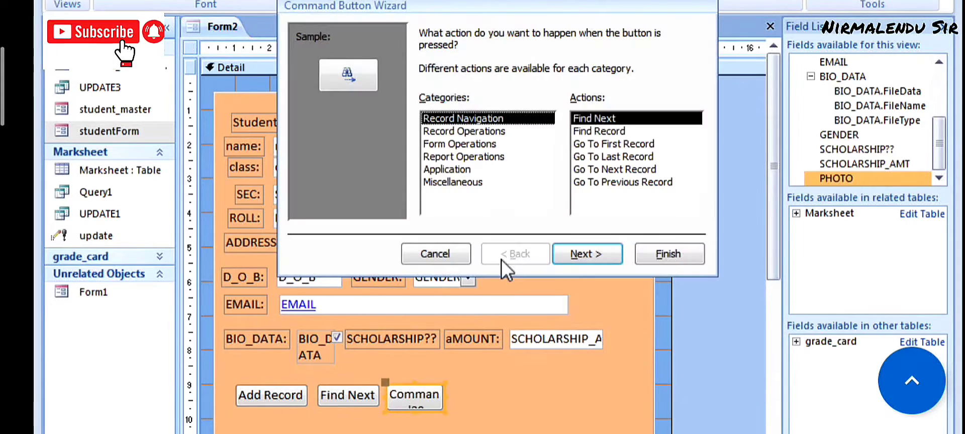
pyautogui.click(599, 145)
pyautogui.click(607, 258)
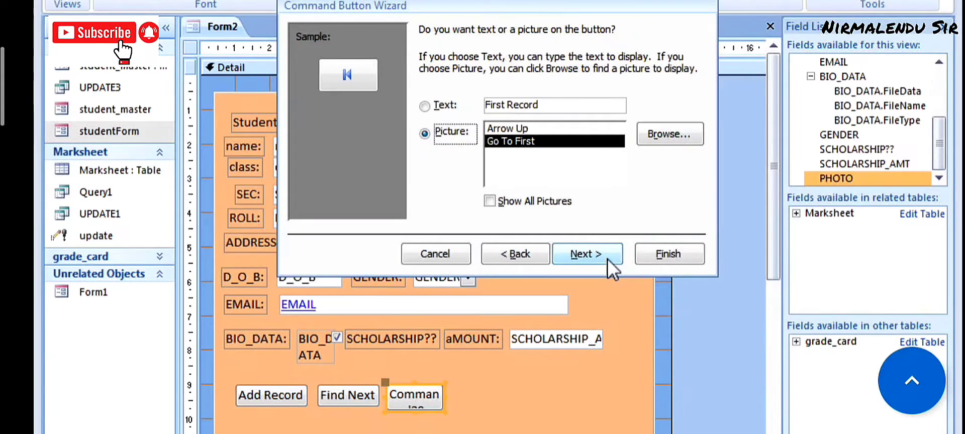
pyautogui.click(450, 107)
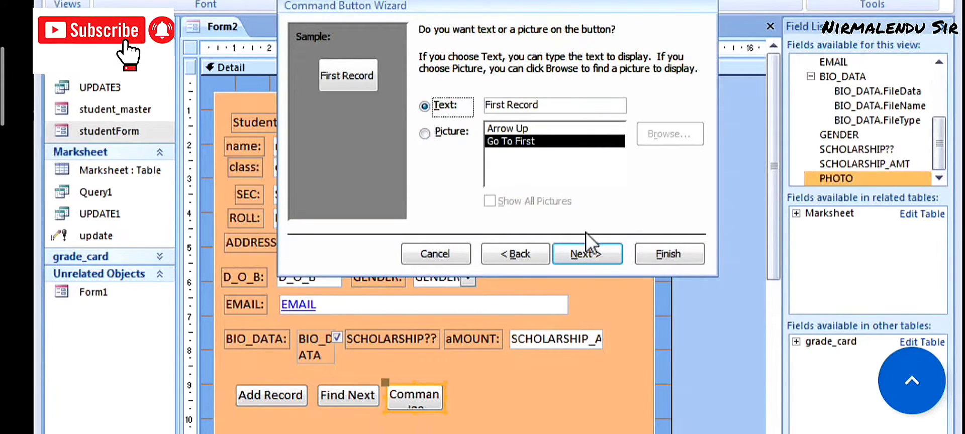
pyautogui.click(586, 250)
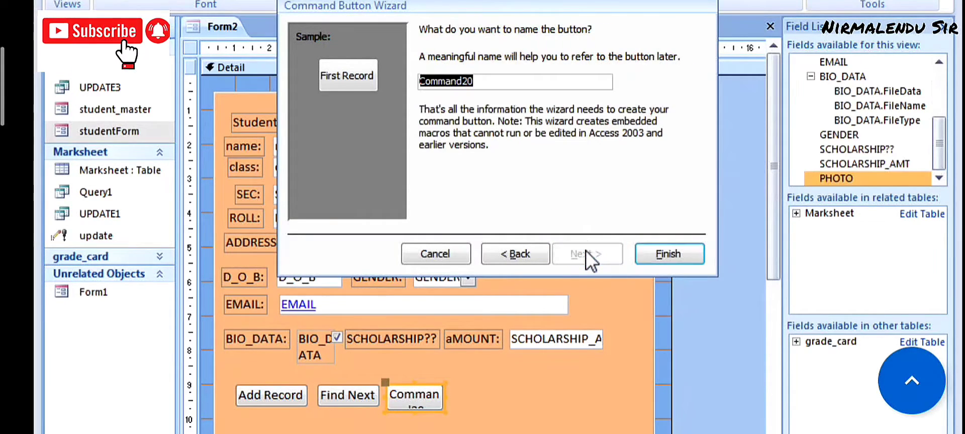
pyautogui.click(662, 252)
pyautogui.click(558, 1)
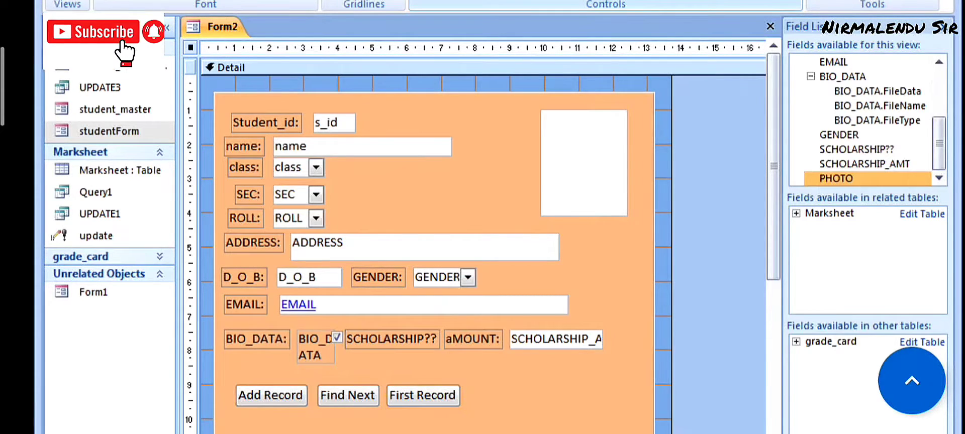
# - Add text-labelled Last Record and Next Record buttons beside First Record
pyautogui.moveTo(467, 386); pyautogui.dragTo(525, 410)
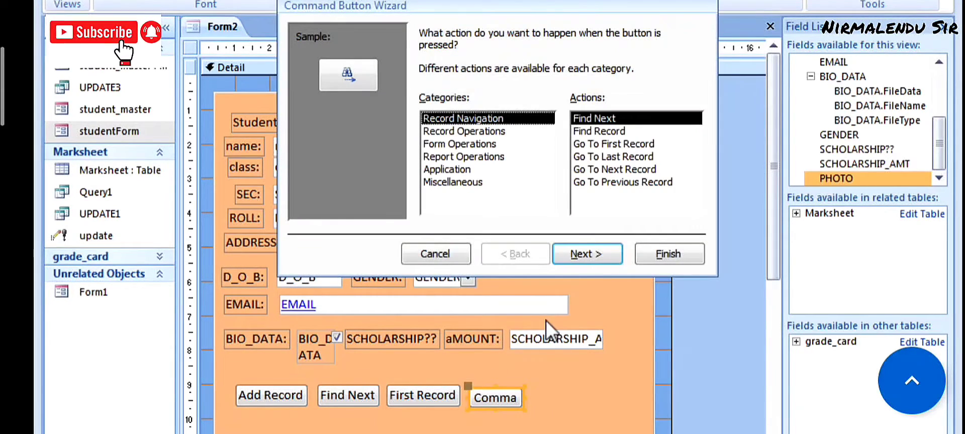
pyautogui.click(605, 157)
pyautogui.click(599, 247)
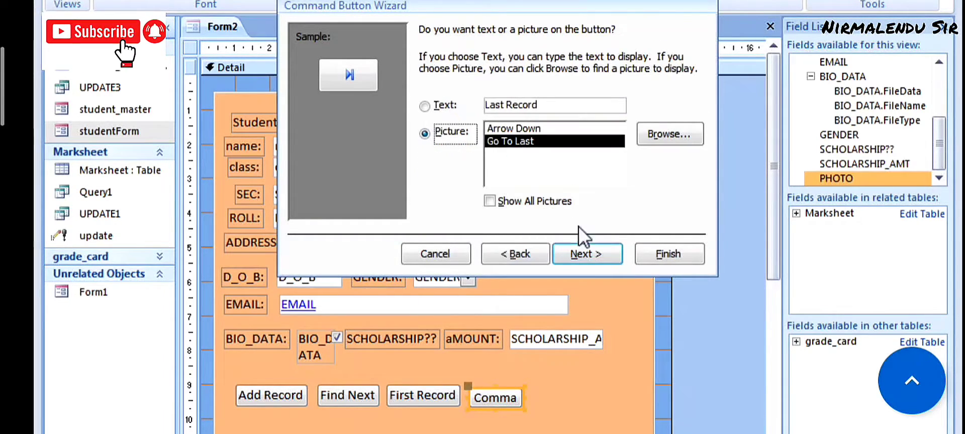
pyautogui.click(449, 105)
pyautogui.click(601, 255)
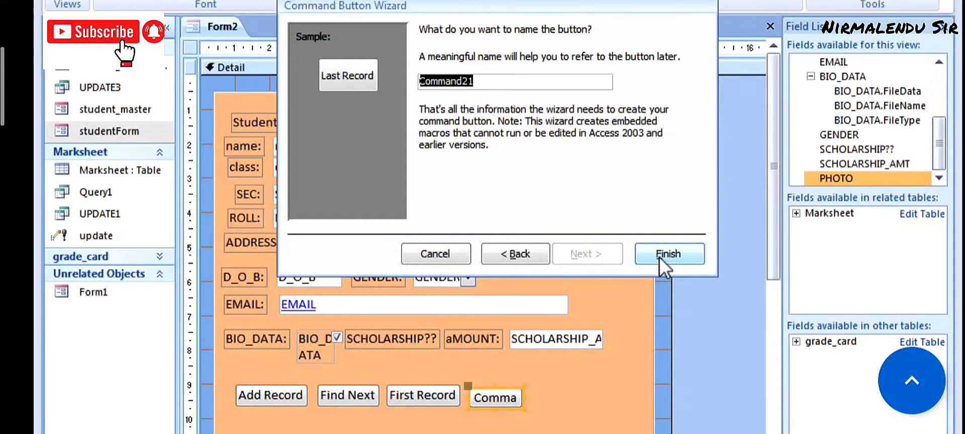
pyautogui.click(659, 256)
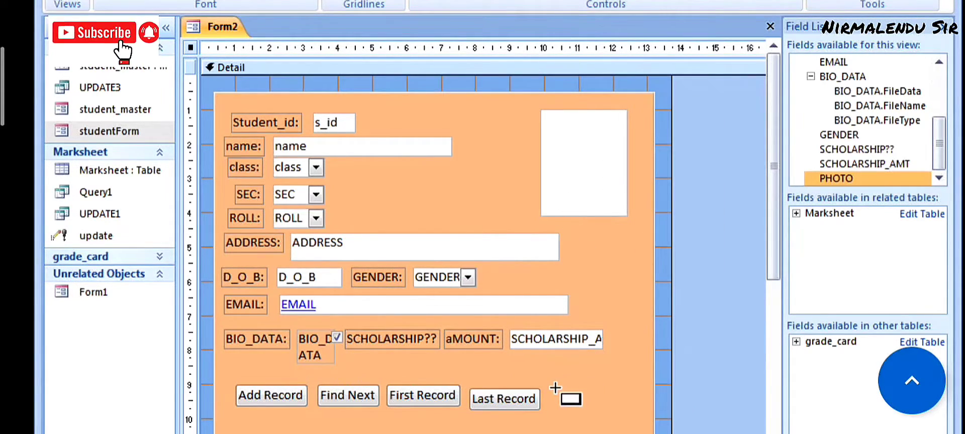
pyautogui.moveTo(551, 392); pyautogui.dragTo(606, 413)
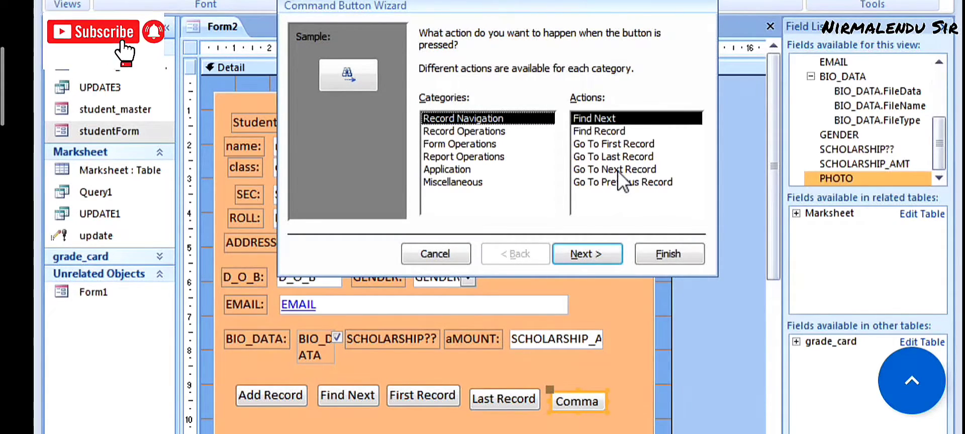
pyautogui.click(617, 171)
pyautogui.click(592, 249)
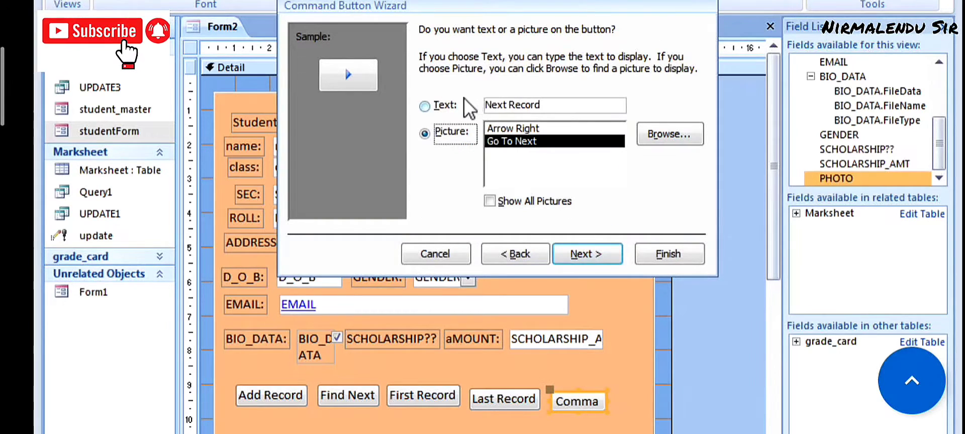
pyautogui.click(446, 107)
pyautogui.click(584, 256)
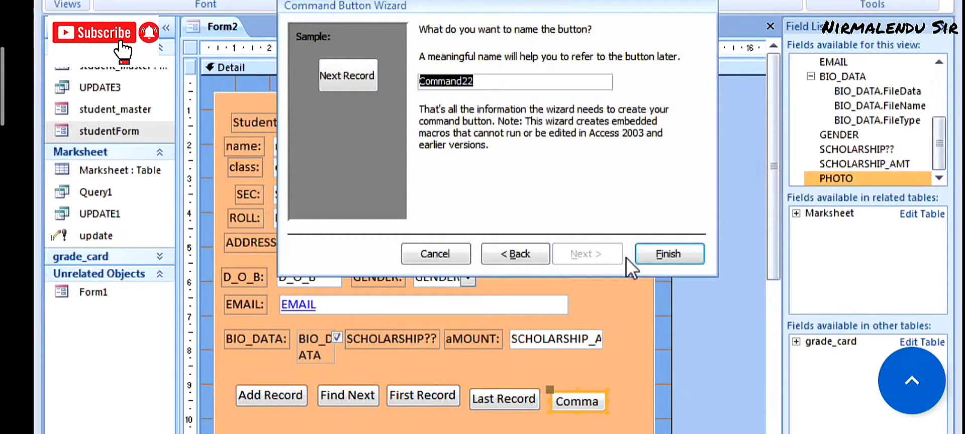
pyautogui.click(652, 256)
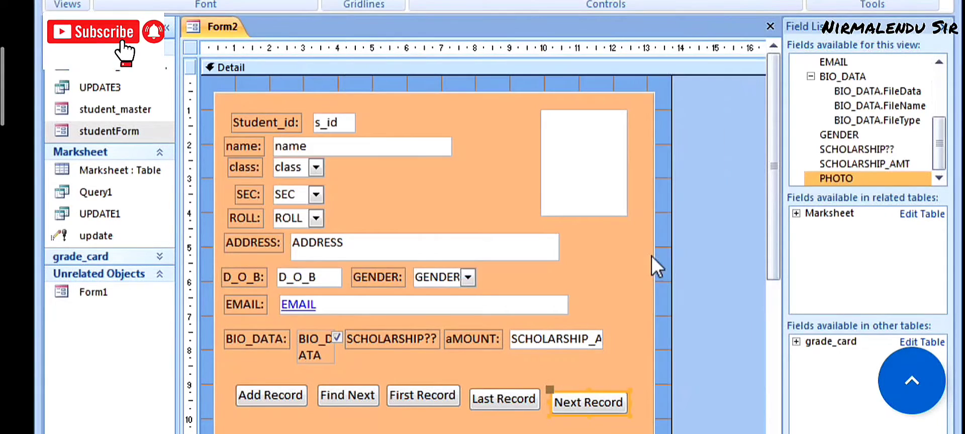
# - Delete Find Next and slide First, Last and Next Record left beside Add Record
pyautogui.click(353, 400)
pyautogui.press('Delete')
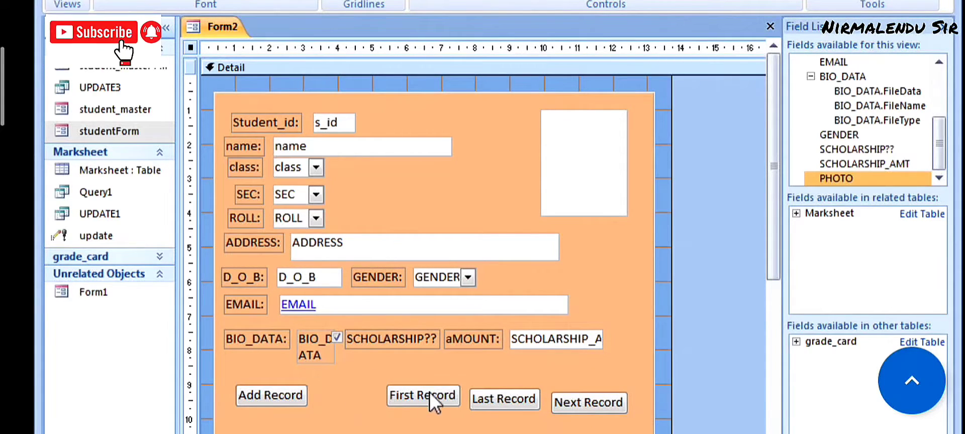
pyautogui.moveTo(425, 390); pyautogui.dragTo(354, 391)
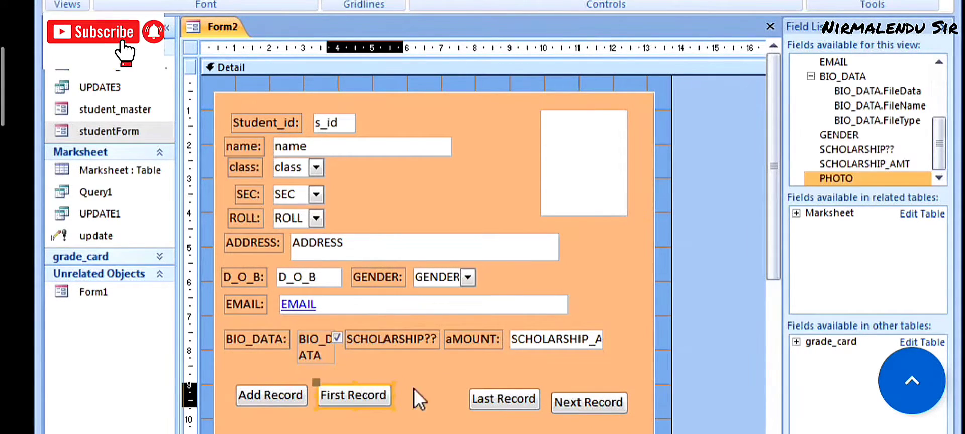
pyautogui.moveTo(479, 392); pyautogui.dragTo(405, 389)
pyautogui.moveTo(572, 395); pyautogui.dragTo(507, 388)
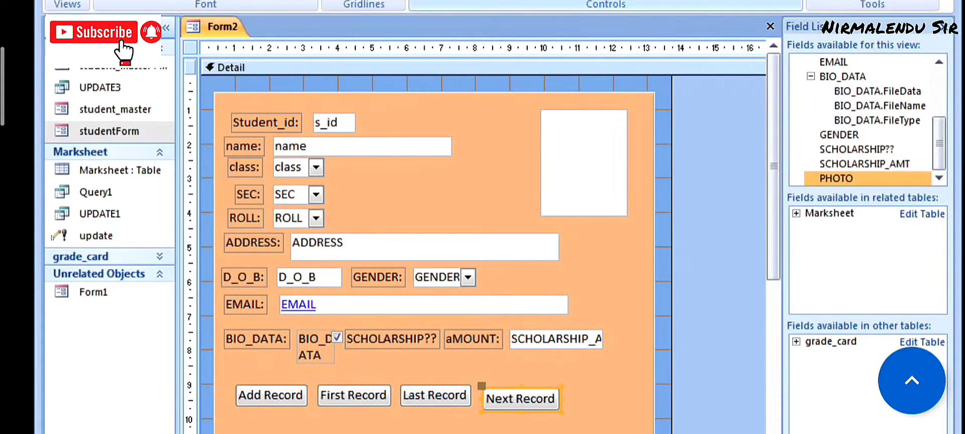
# - Add a Previous Record button with a text label after Next Record, replacing a picture version
pyautogui.click(571, 14)
pyautogui.moveTo(566, 391); pyautogui.dragTo(637, 412)
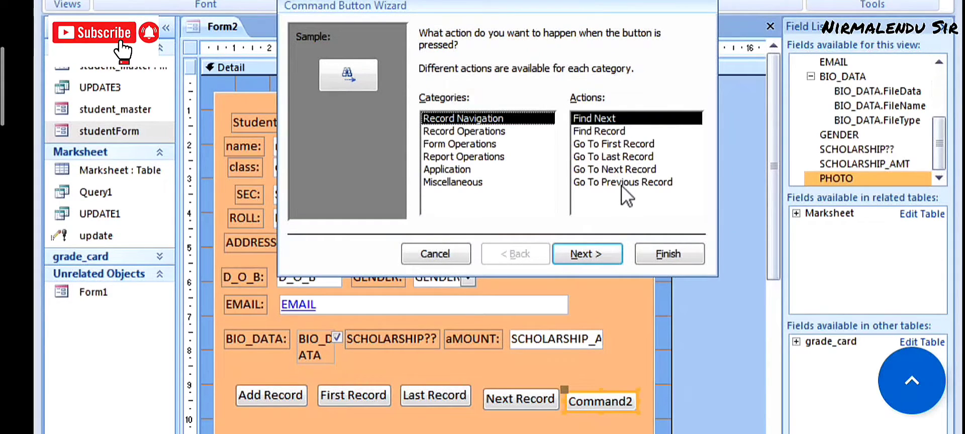
pyautogui.click(622, 183)
pyautogui.click(589, 255)
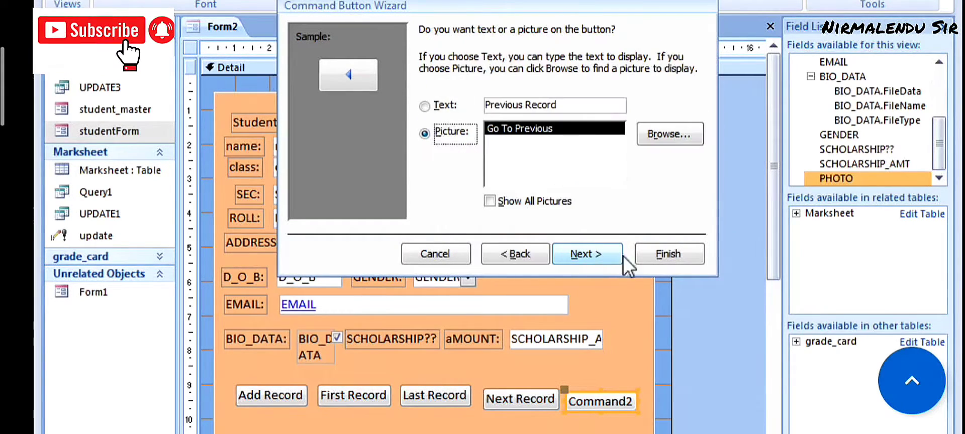
pyautogui.click(646, 254)
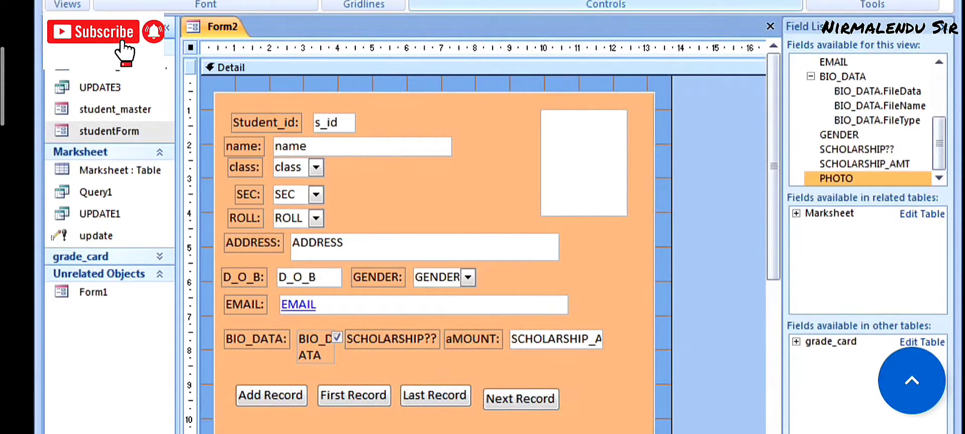
pyautogui.moveTo(567, 387)
pyautogui.mouseDown()
pyautogui.moveTo(645, 416)
pyautogui.moveTo(637, 409)
pyautogui.mouseUp()
pyautogui.click(611, 182)
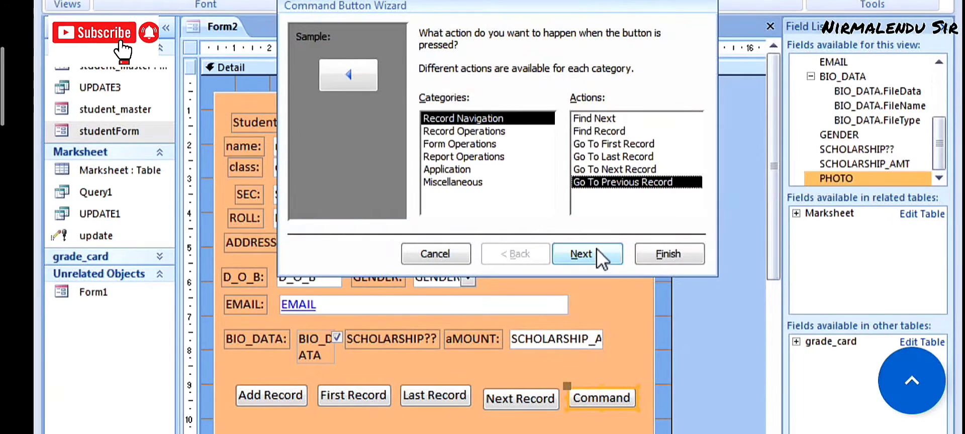
pyautogui.click(597, 252)
pyautogui.click(428, 104)
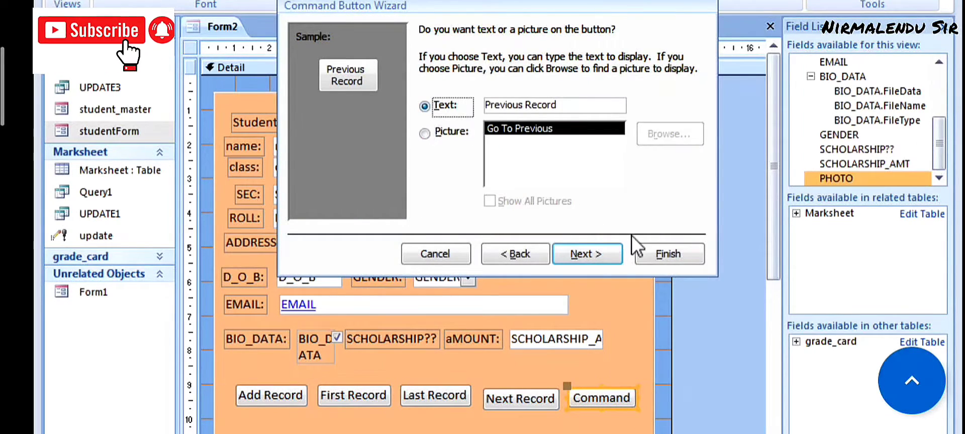
pyautogui.click(594, 255)
pyautogui.click(669, 259)
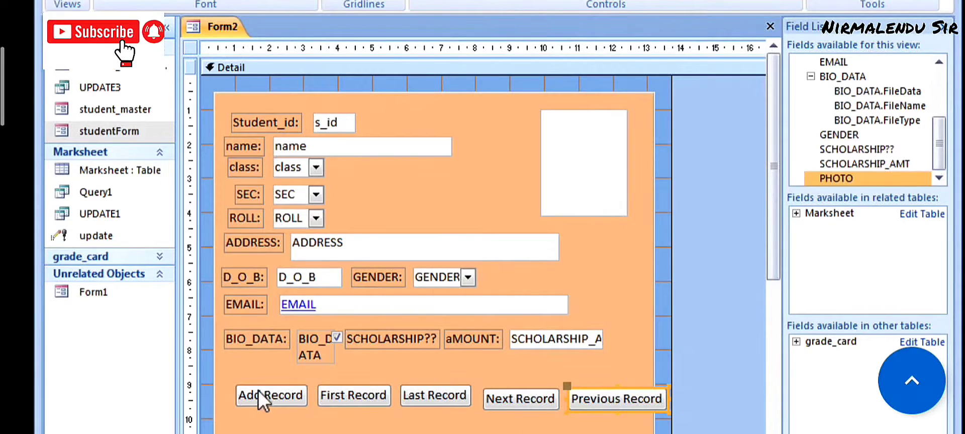
# - Select all five record buttons and shift the row slightly left
pyautogui.moveTo(205, 369); pyautogui.dragTo(679, 432)
pyautogui.press('Left')
pyautogui.press('Left')
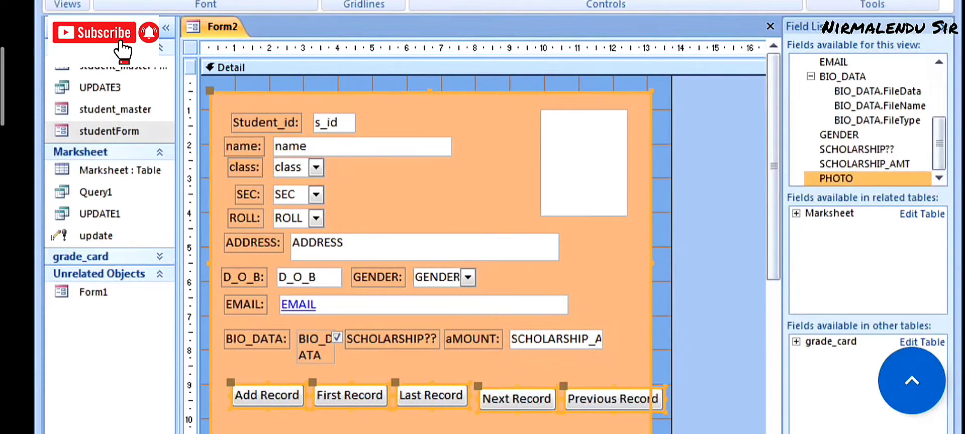
pyautogui.press('Right')
pyautogui.press('Right')
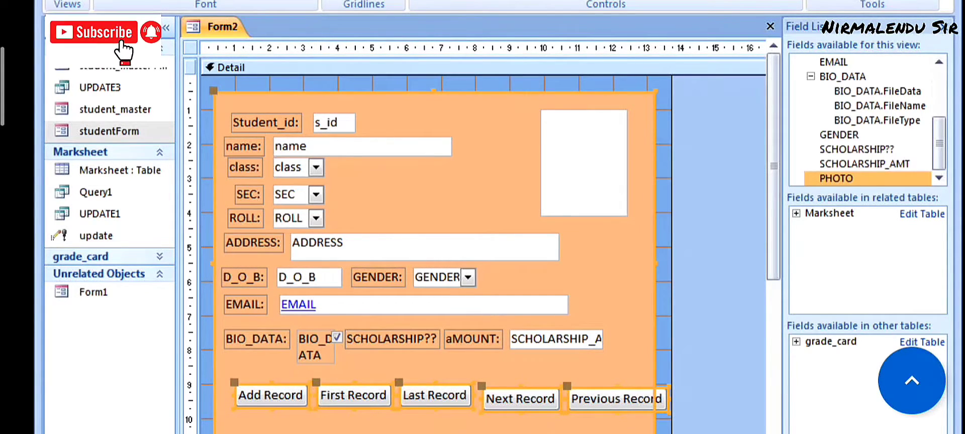
pyautogui.click(287, 397)
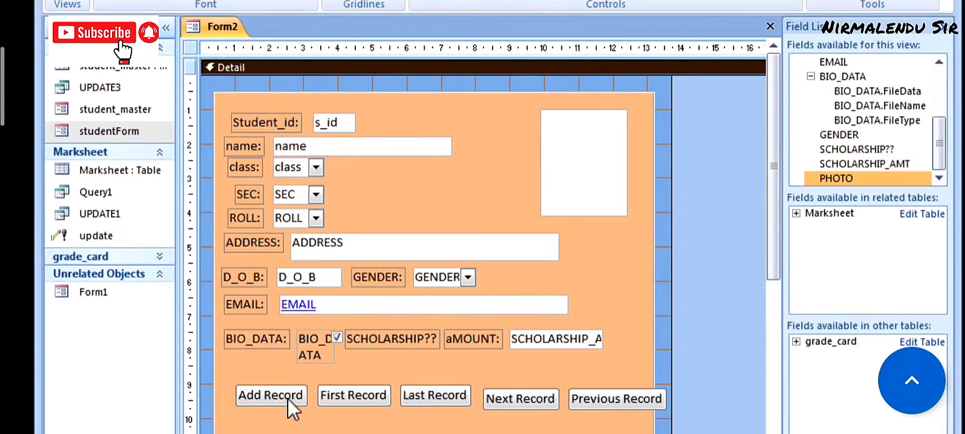
pyautogui.keyDown('shift'); pyautogui.click(351, 389); pyautogui.keyUp('shift')
pyautogui.keyDown('shift'); pyautogui.click(446, 391); pyautogui.keyUp('shift')
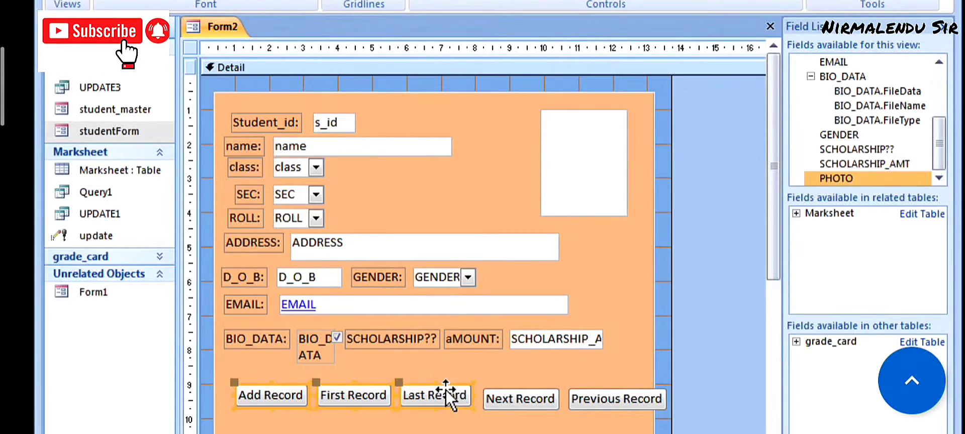
pyautogui.keyDown('shift'); pyautogui.click(503, 391); pyautogui.keyUp('shift')
pyautogui.keyDown('shift'); pyautogui.click(586, 392); pyautogui.keyUp('shift')
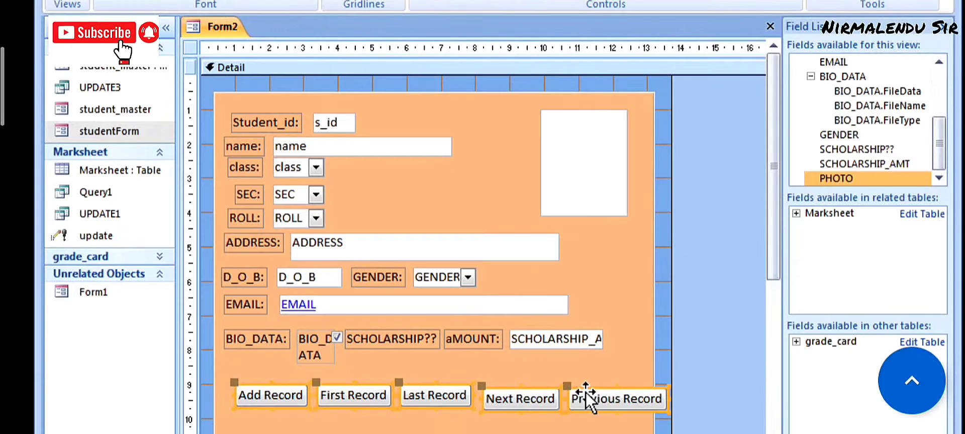
pyautogui.press('Left')
pyautogui.press('Left')
pyautogui.press('Left')
pyautogui.press('Left')
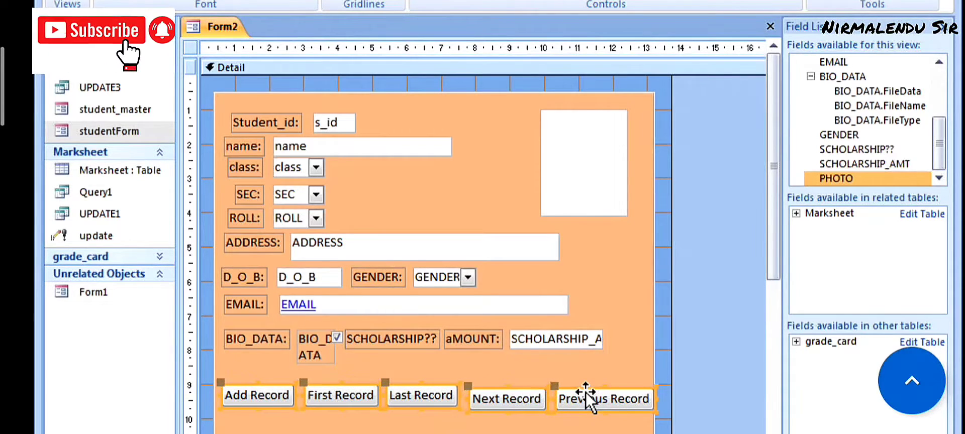
pyautogui.press('Left')
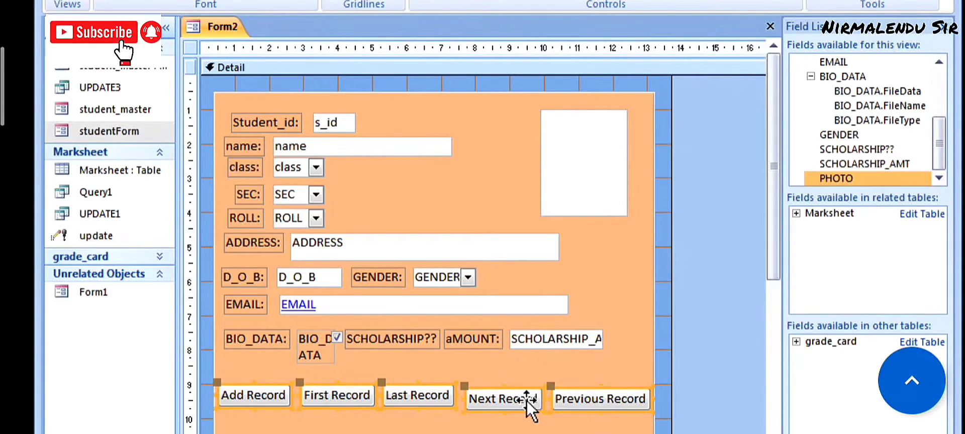
# - Nudge Next Record and Previous Record up level with the row
pyautogui.click(596, 355)
pyautogui.click(492, 401)
pyautogui.press('Up')
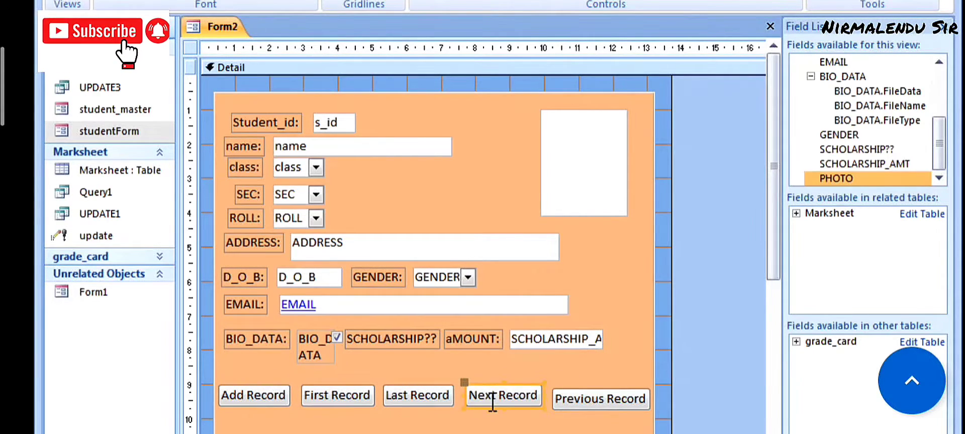
pyautogui.click(558, 400)
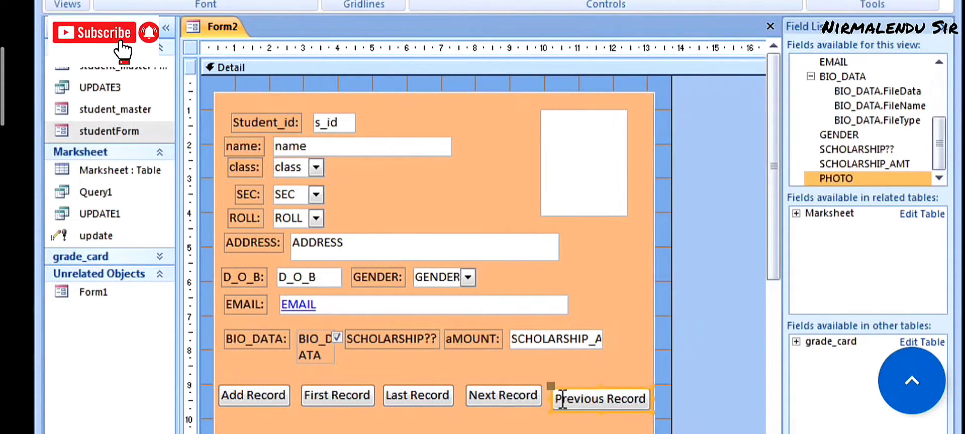
pyautogui.press('Up')
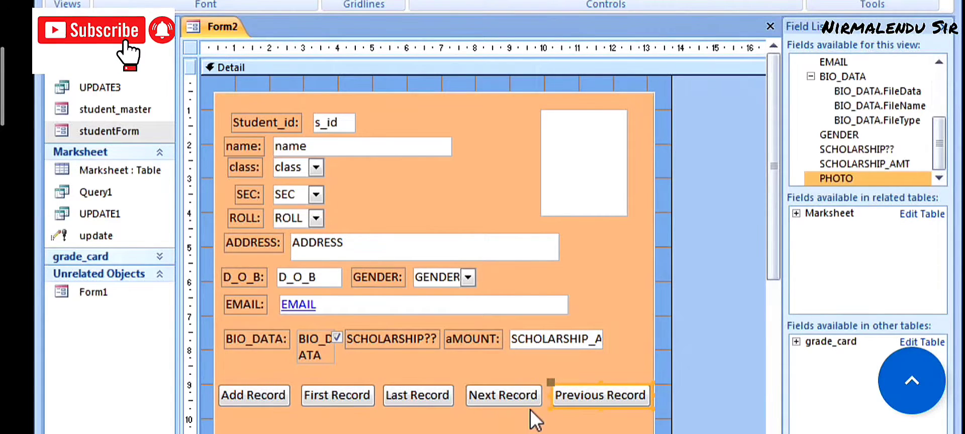
pyautogui.click(530, 409)
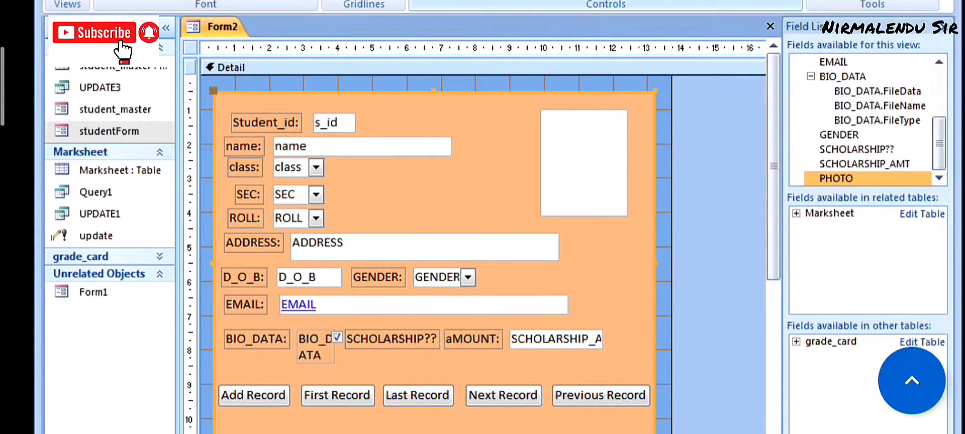
# - Add a text Close Form button below Add Record
pyautogui.click(560, 1)
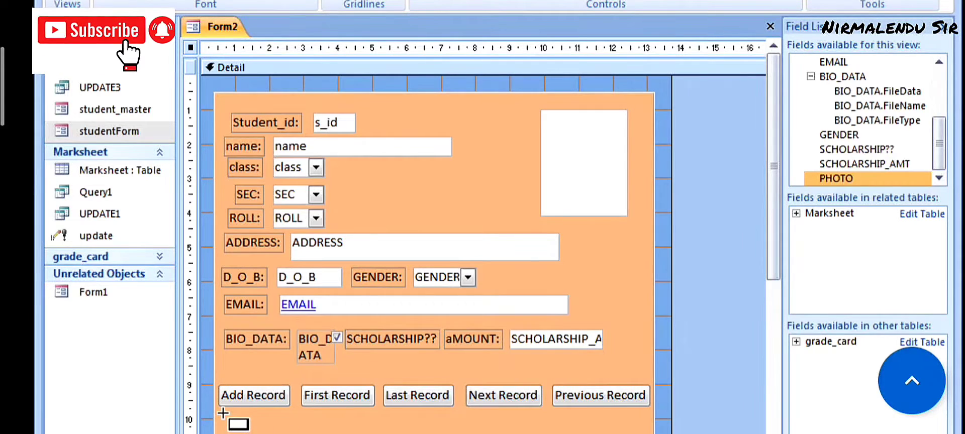
pyautogui.moveTo(221, 416); pyautogui.dragTo(291, 430)
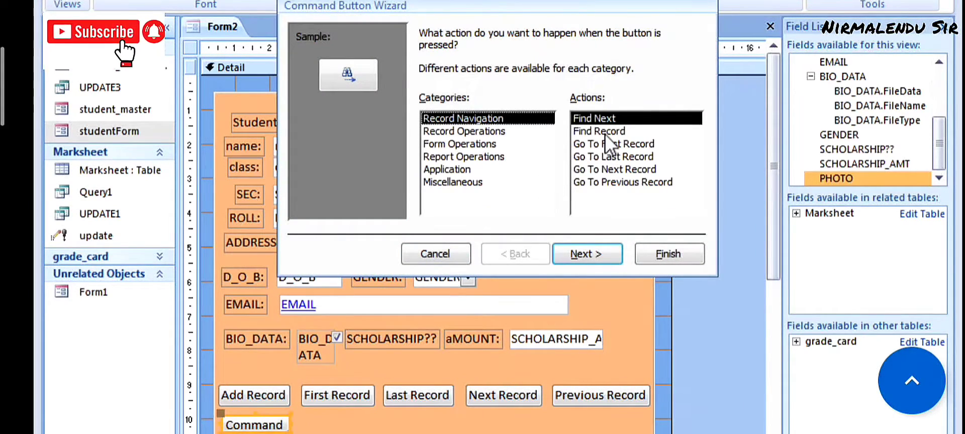
pyautogui.press('Down')
pyautogui.press('Down')
pyautogui.click(573, 254)
pyautogui.click(434, 101)
pyautogui.click(583, 253)
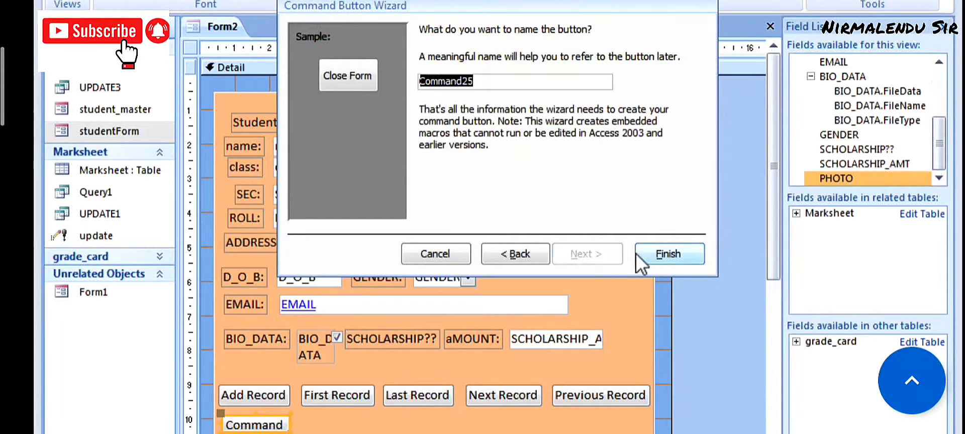
pyautogui.click(636, 255)
# - Add a text Print Record button beside Close Form
pyautogui.click(470, 1)
pyautogui.moveTo(304, 418); pyautogui.dragTo(370, 430)
pyautogui.click(482, 132)
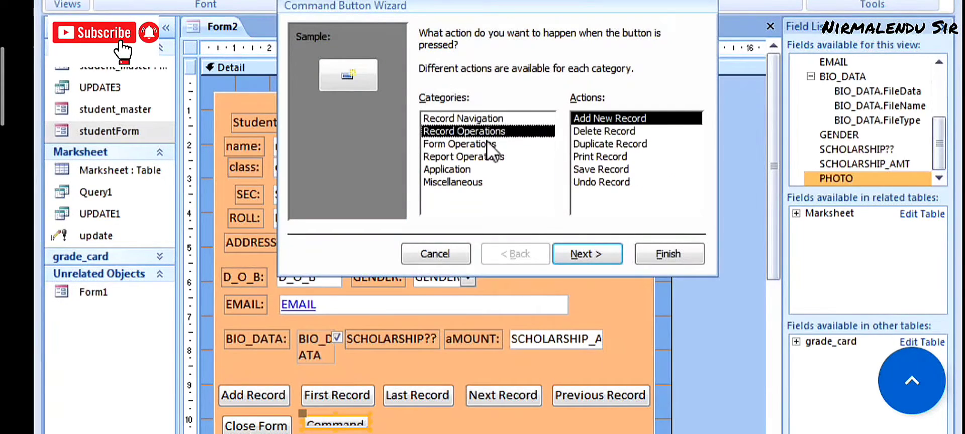
pyautogui.click(487, 144)
pyautogui.click(474, 118)
pyautogui.click(485, 131)
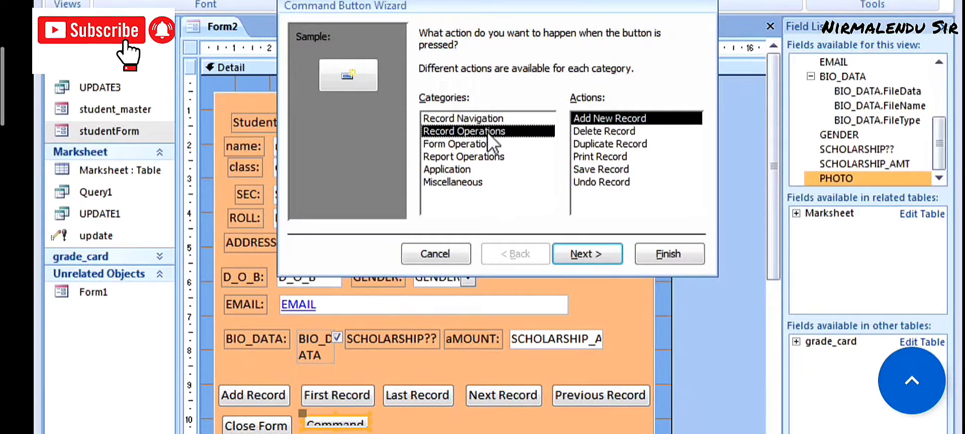
pyautogui.click(603, 155)
pyautogui.click(586, 251)
pyautogui.click(585, 252)
pyautogui.click(516, 254)
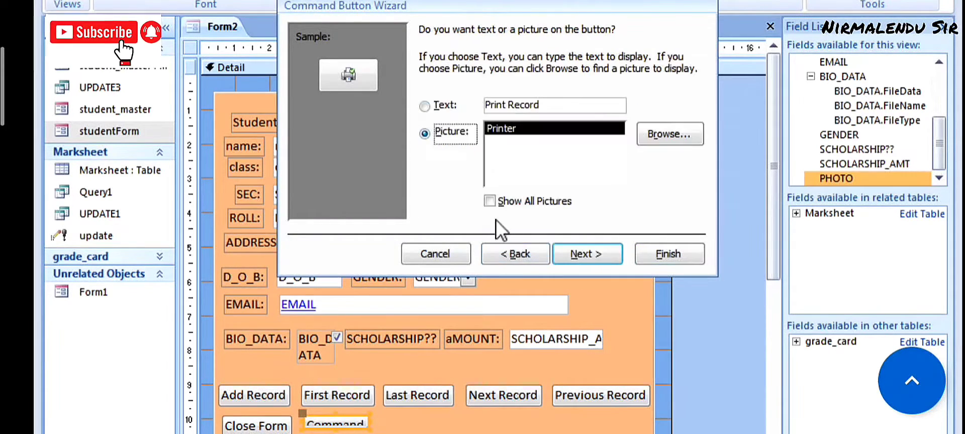
pyautogui.click(426, 101)
pyautogui.click(668, 254)
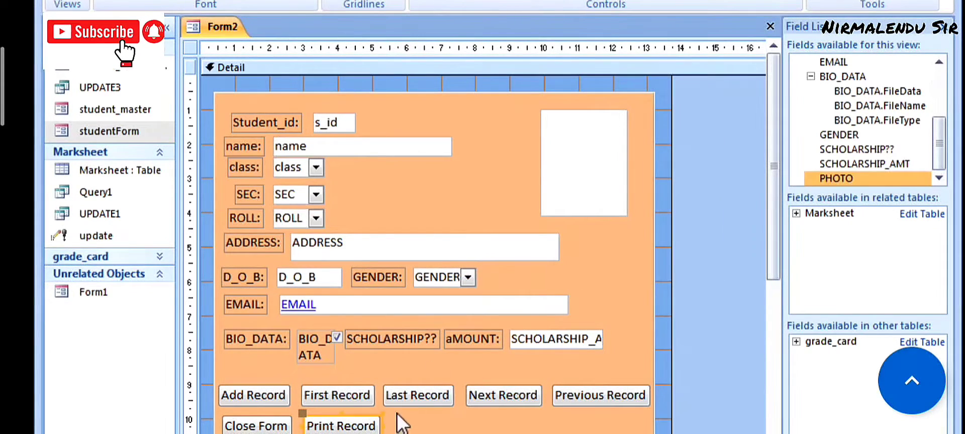
# - Add a text Save Record button beside Print Record
pyautogui.moveTo(389, 413); pyautogui.dragTo(457, 430)
pyautogui.click(455, 144)
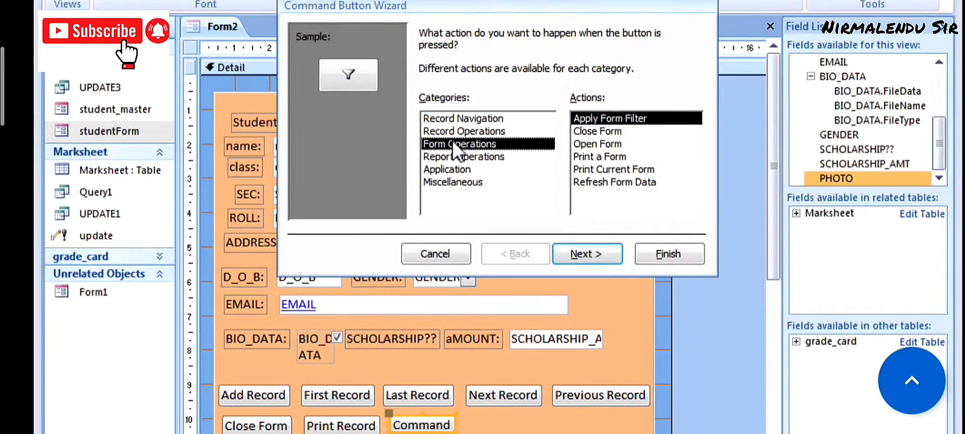
pyautogui.click(461, 157)
pyautogui.click(460, 131)
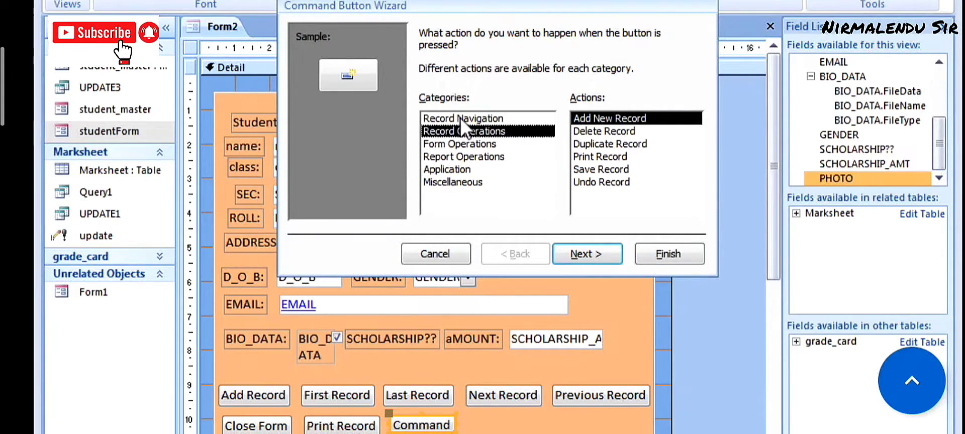
pyautogui.click(460, 118)
pyautogui.click(457, 130)
pyautogui.click(598, 169)
pyautogui.click(587, 254)
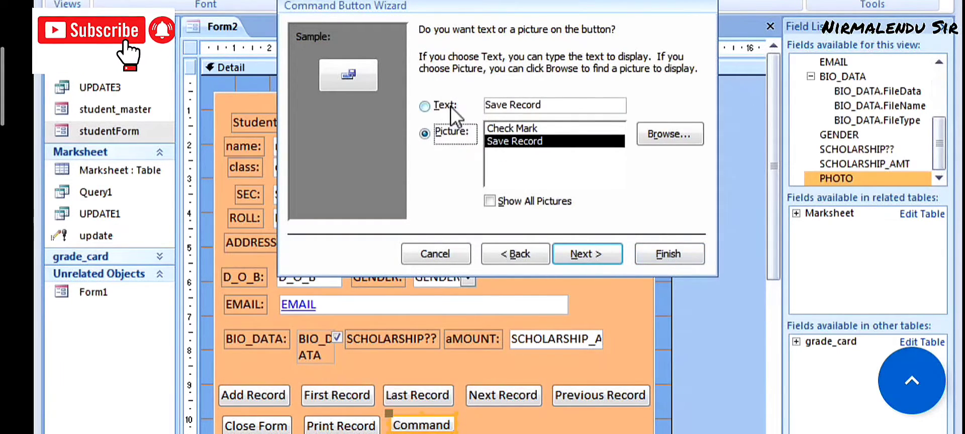
pyautogui.click(451, 107)
pyautogui.click(664, 255)
# - Add a text Delete Record button beside Save Record
pyautogui.click(476, 415)
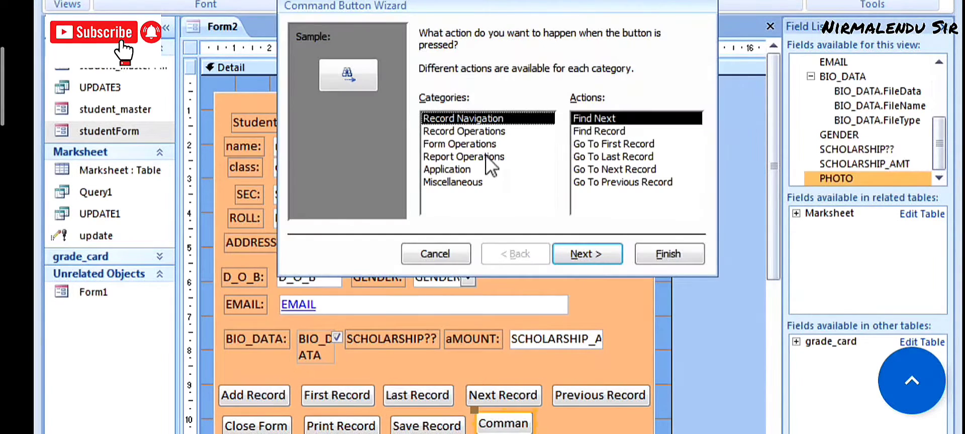
pyautogui.click(455, 130)
pyautogui.click(605, 131)
pyautogui.click(588, 254)
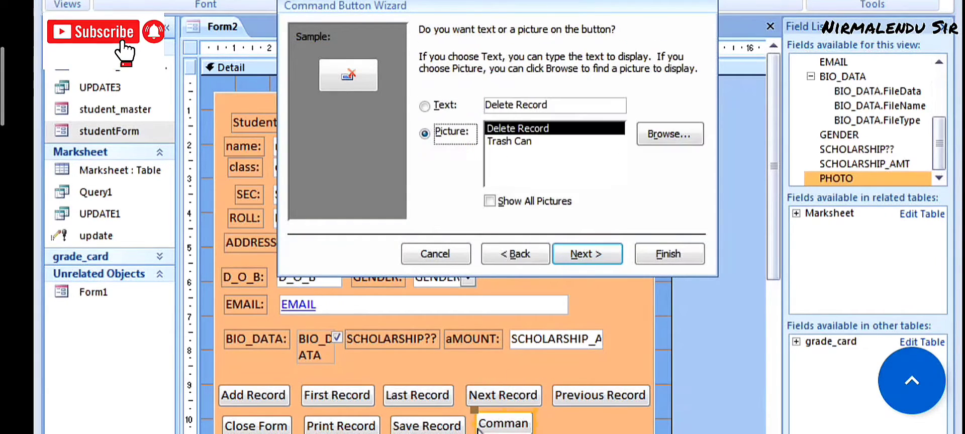
pyautogui.click(450, 107)
pyautogui.click(587, 254)
pyautogui.click(668, 254)
# - Add a text Undo Record button beside Delete Record
pyautogui.moveTo(569, 413); pyautogui.dragTo(629, 433)
pyautogui.click(463, 130)
pyautogui.click(463, 143)
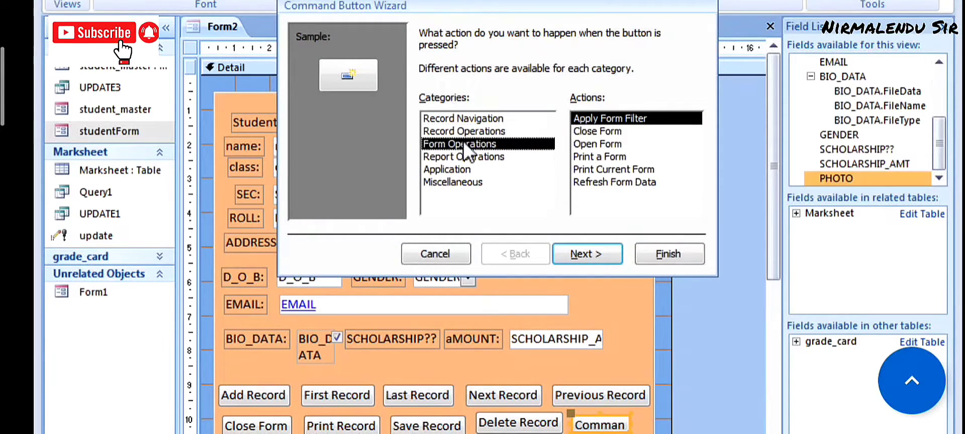
pyautogui.click(453, 156)
pyautogui.click(450, 171)
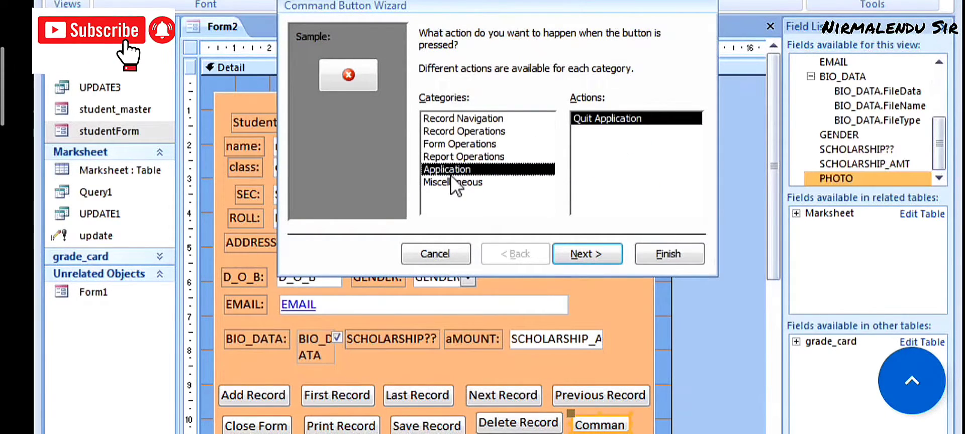
pyautogui.click(450, 181)
pyautogui.click(453, 170)
pyautogui.click(460, 144)
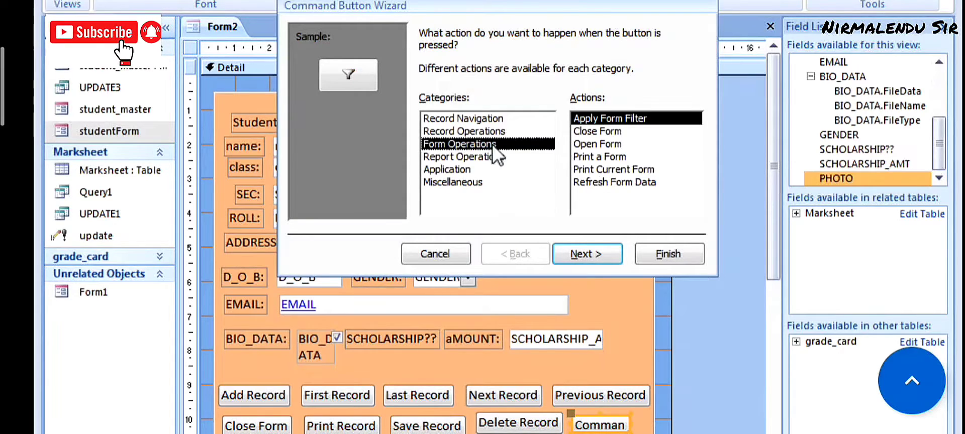
pyautogui.click(455, 131)
pyautogui.click(593, 183)
pyautogui.click(587, 254)
pyautogui.click(425, 106)
pyautogui.click(586, 255)
pyautogui.click(666, 255)
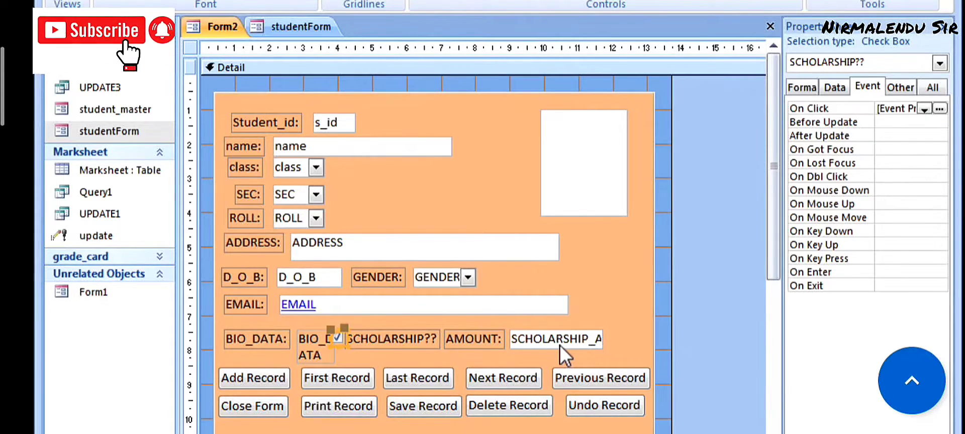
# - Narrow the AMOUNT: label so the full SCHOLARSHIP?? label shows
pyautogui.click(427, 336)
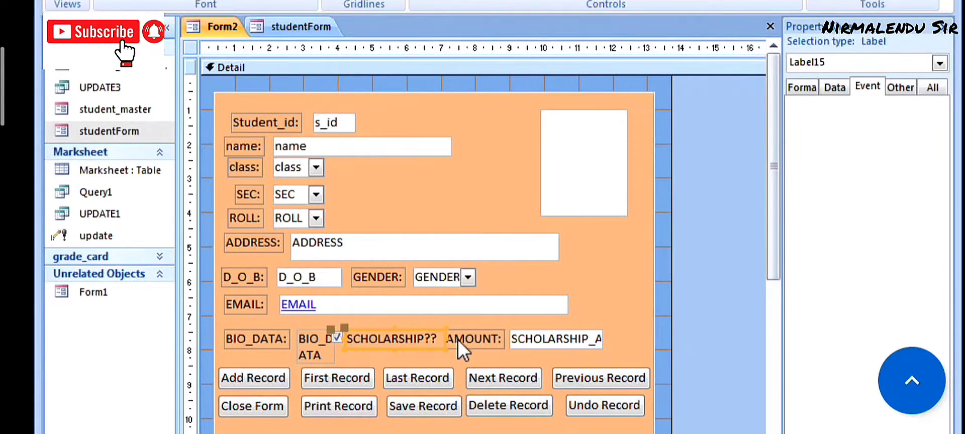
pyautogui.click(456, 340)
pyautogui.moveTo(442, 337); pyautogui.dragTo(451, 336)
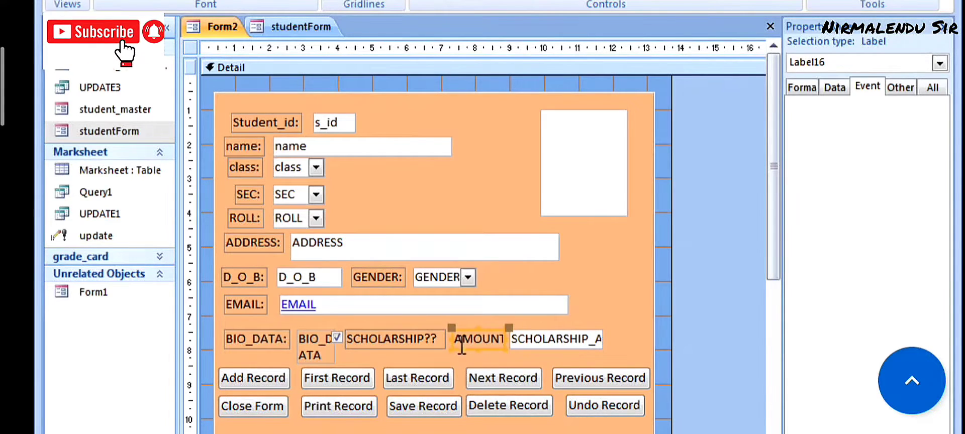
# - Set the scholarship amount box's Visible property to No
pyautogui.click(531, 339)
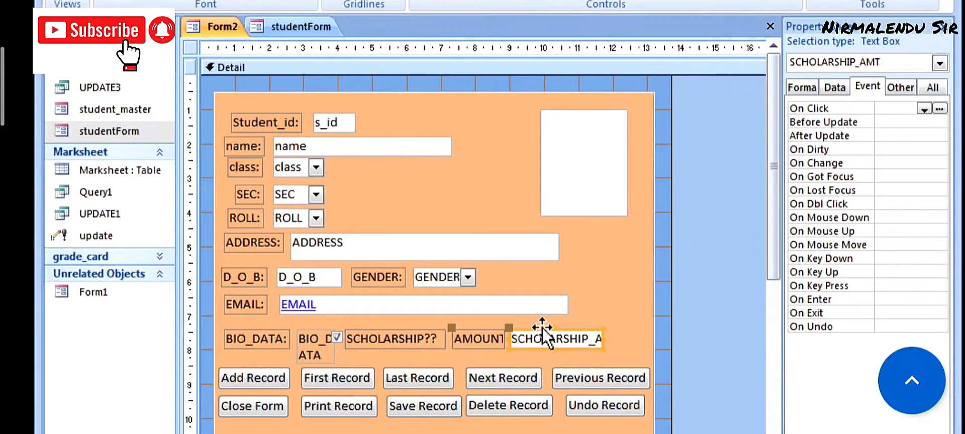
pyautogui.click(834, 85)
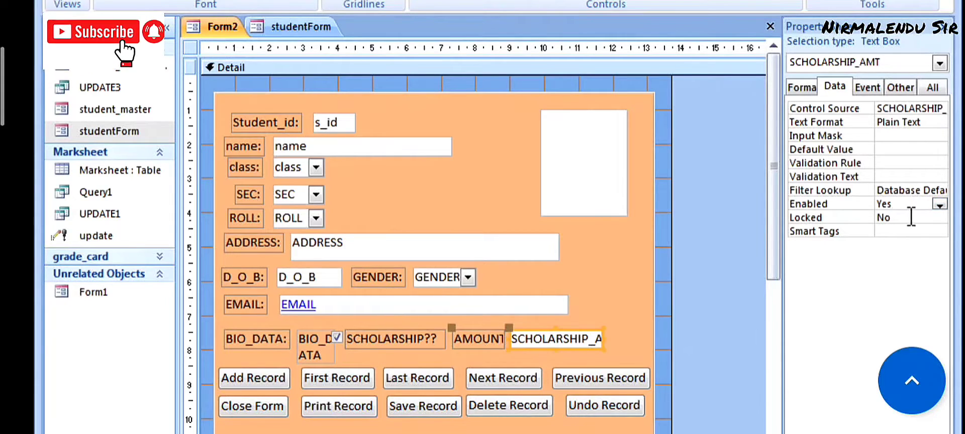
pyautogui.click(816, 84)
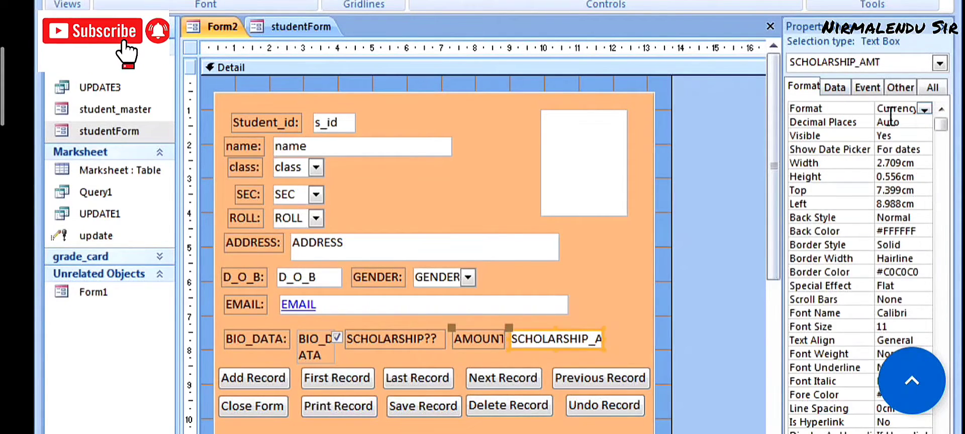
pyautogui.click(914, 136)
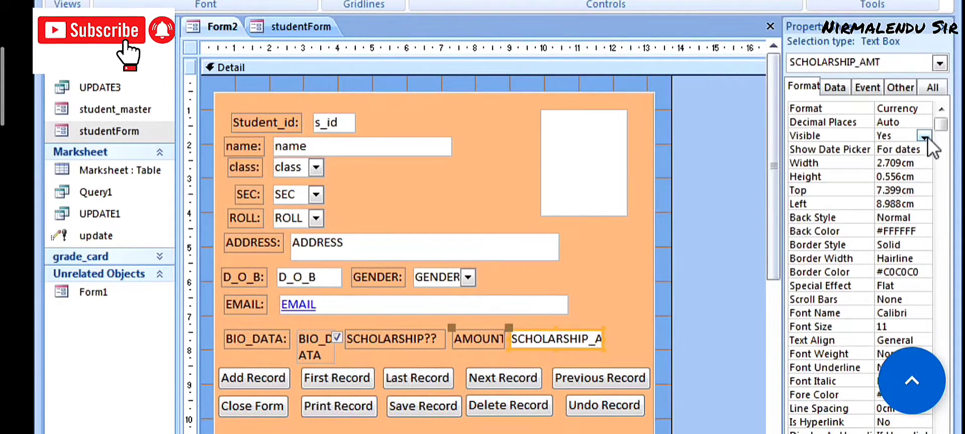
pyautogui.click(925, 136)
pyautogui.click(900, 161)
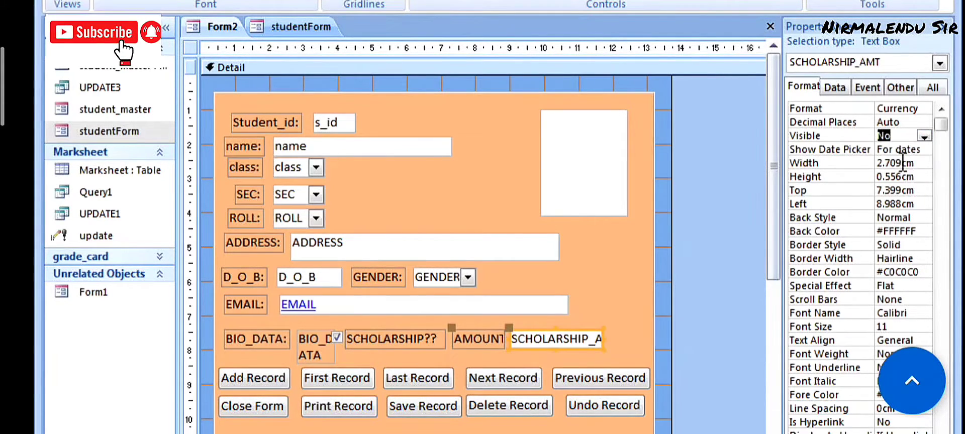
pyautogui.click(621, 233)
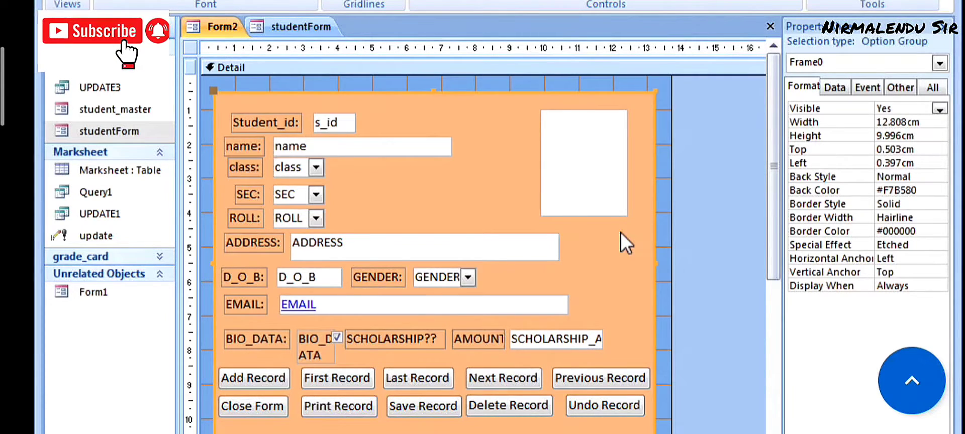
# - Open the On Click event code builder for the SCHOLARSHIP?? check box
pyautogui.click(336, 335)
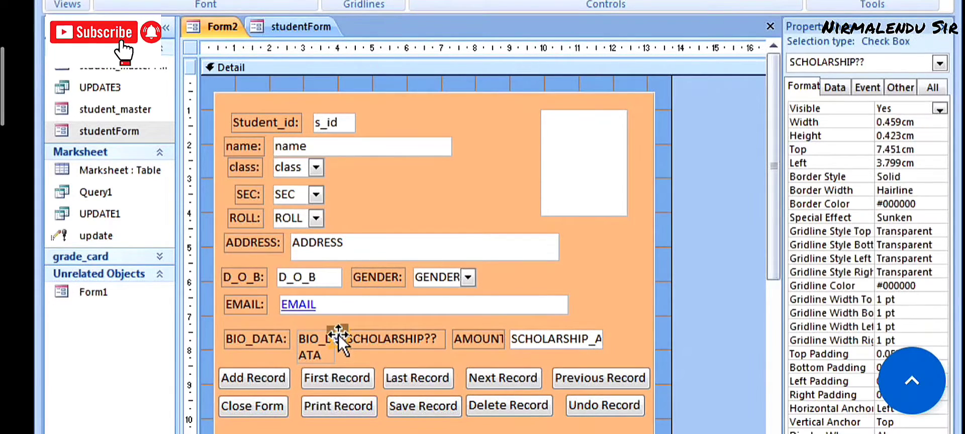
pyautogui.click(868, 88)
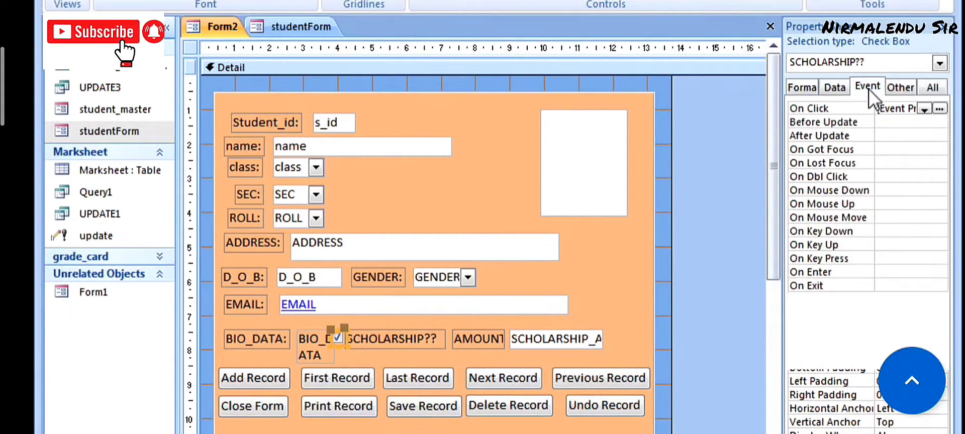
pyautogui.click(940, 109)
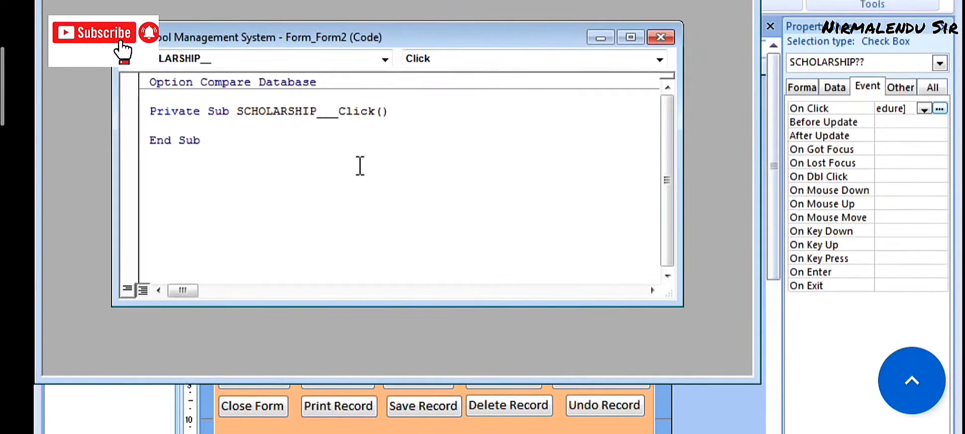
# - Enter SCHOLARSHIP_AMT.Visible = True in the click procedure and close the VBA editor
pyautogui.write('S')
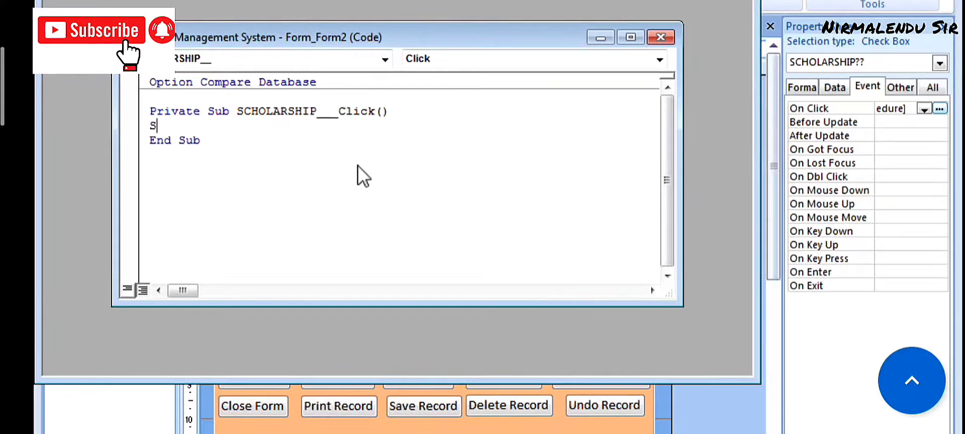
pyautogui.write('CHOLA')
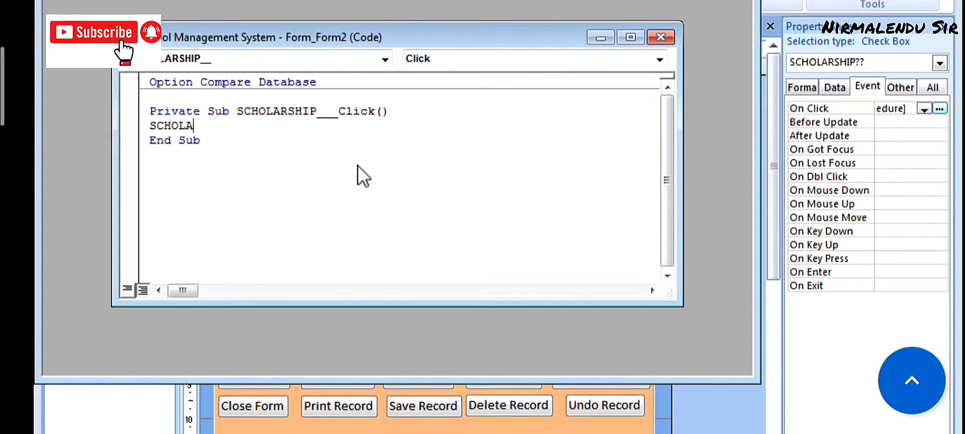
pyautogui.write('RSHIP')
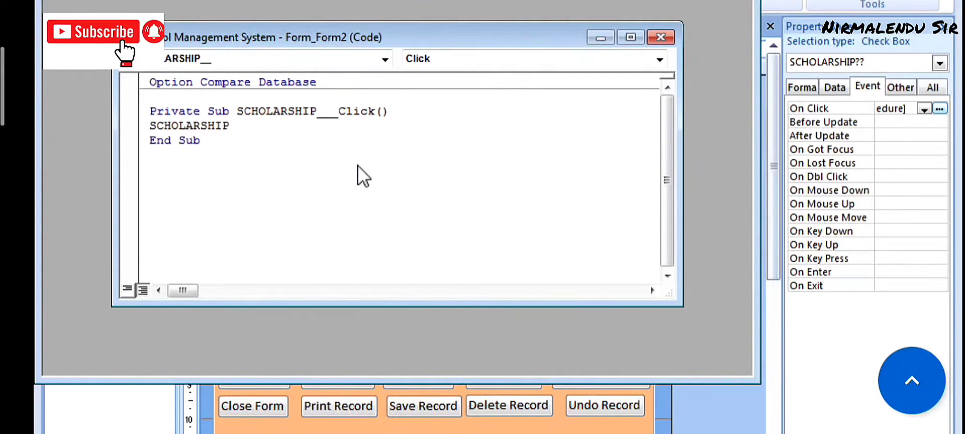
pyautogui.write('_AMT')
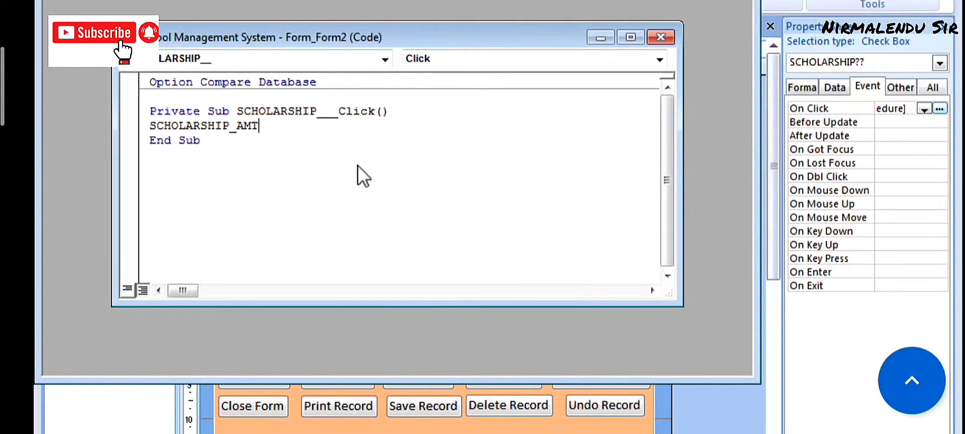
pyautogui.write('.')
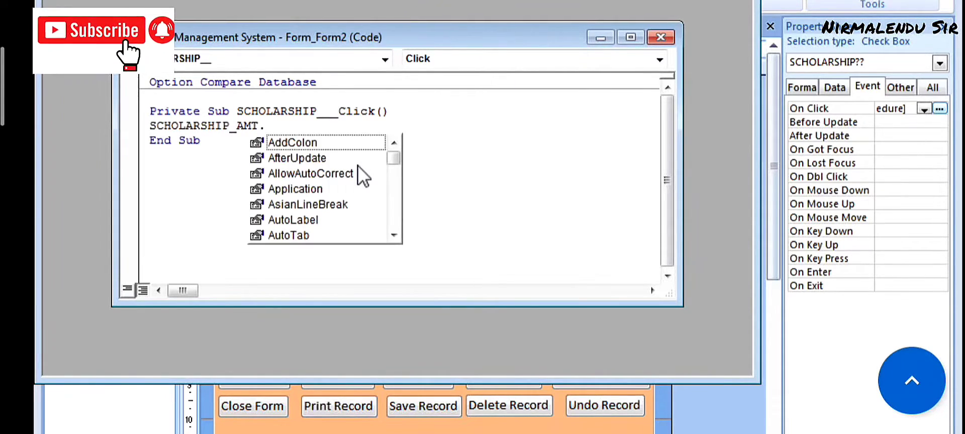
pyautogui.write('Visible ')
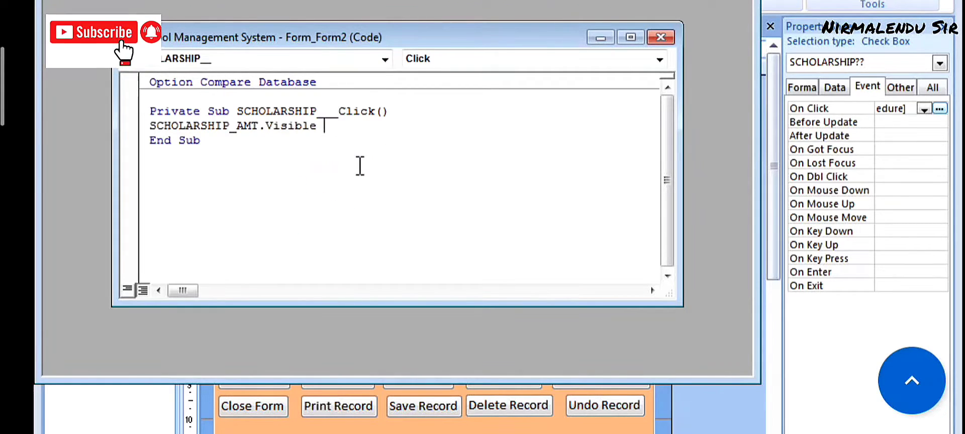
pyautogui.write('=')
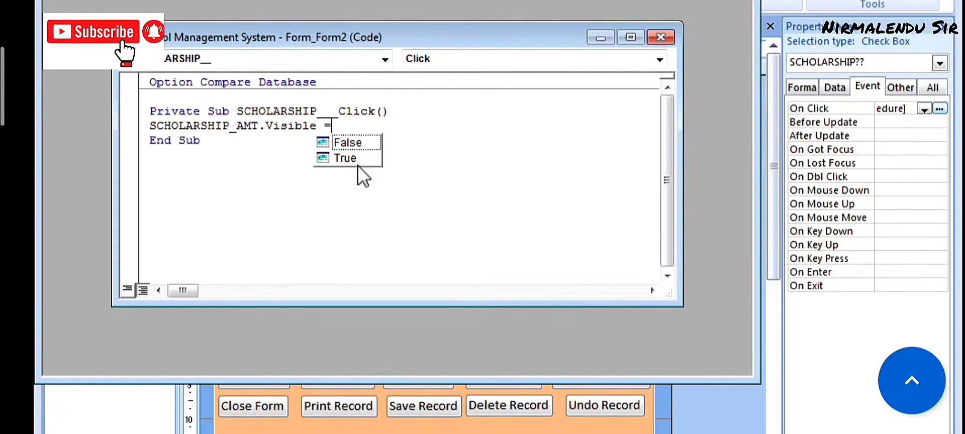
pyautogui.press('Down')
pyautogui.press('Down')
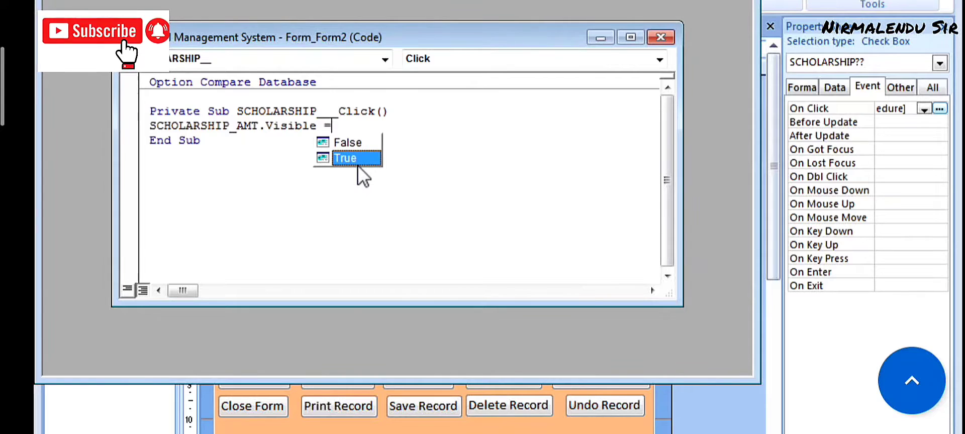
pyautogui.press('space')
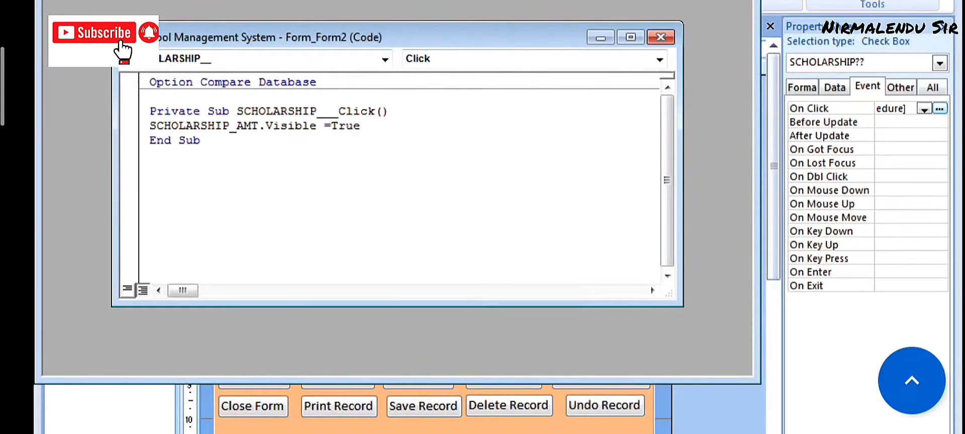
pyautogui.hotkey('alt', 'q')
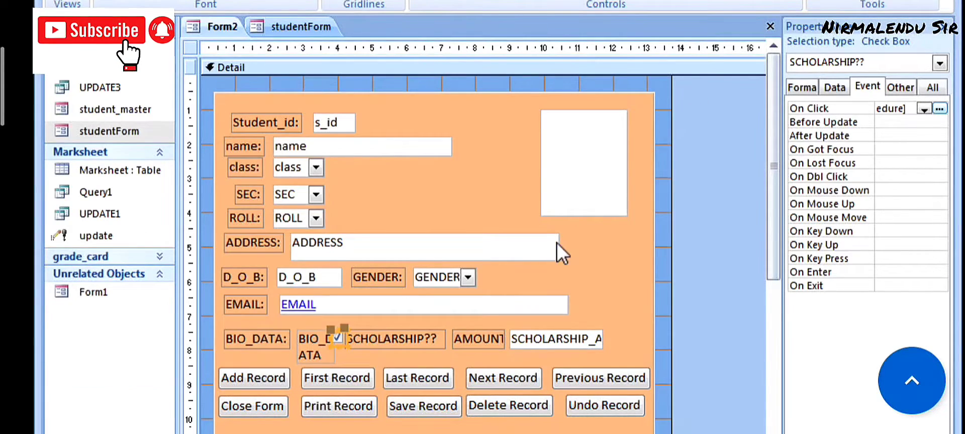
# - Select the scholarship row controls except BIO_DATA and nudge them right
pyautogui.moveTo(612, 320); pyautogui.dragTo(334, 347)
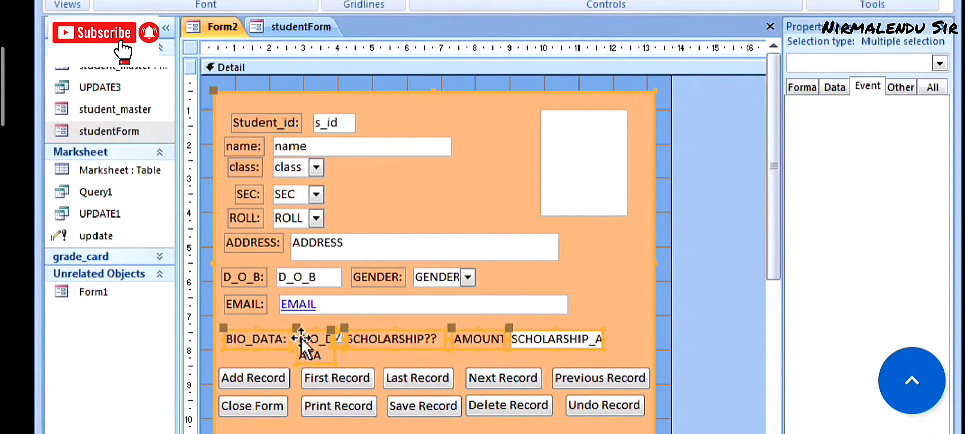
pyautogui.keyDown('shift'); pyautogui.click(274, 339); pyautogui.keyUp('shift')
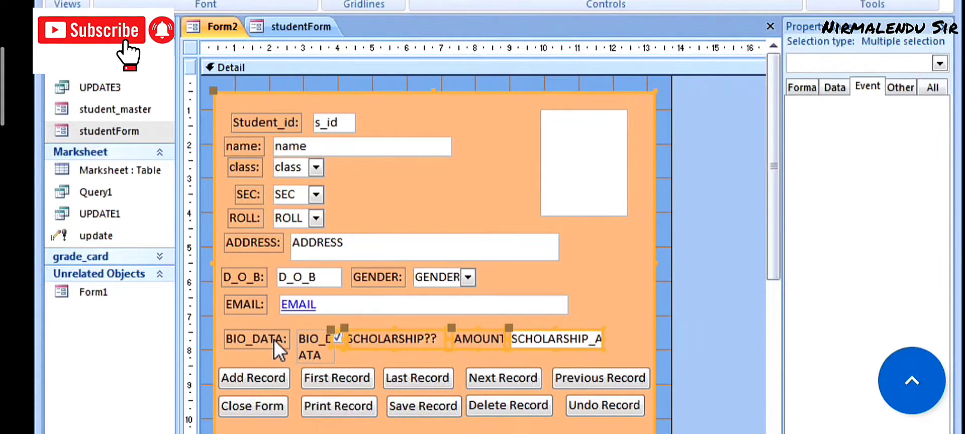
pyautogui.press('Right')
pyautogui.press('Right')
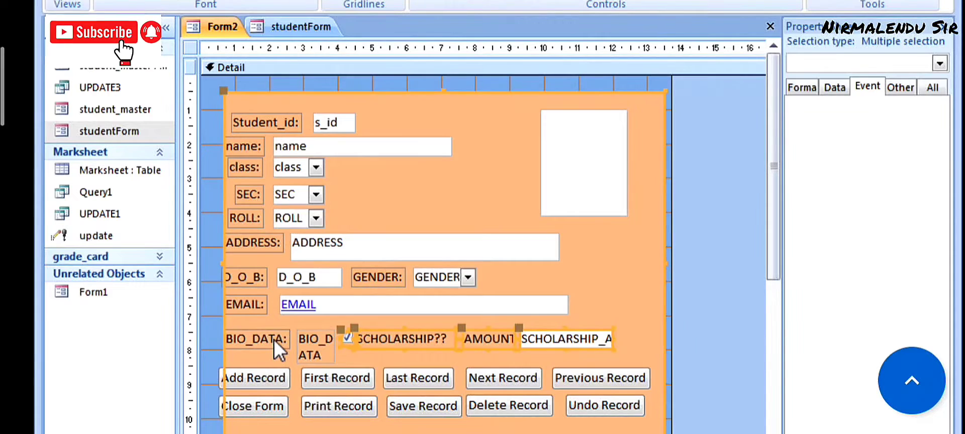
pyautogui.press('Right')
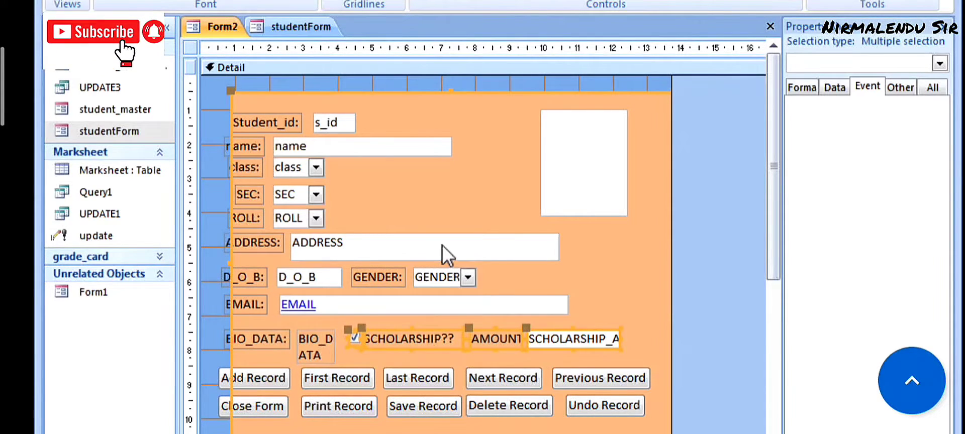
# - Nudge the background frame left so it encloses every field label
pyautogui.click(530, 268)
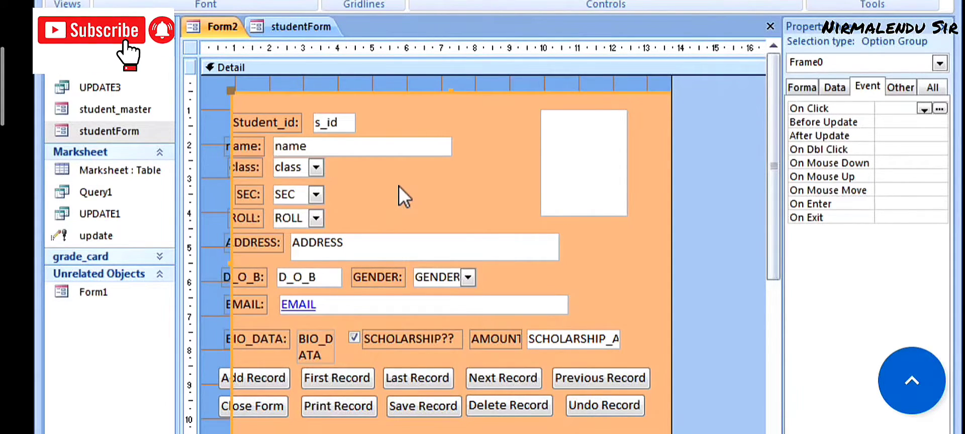
pyautogui.press('Left')
pyautogui.press('Left')
pyautogui.press('Left')
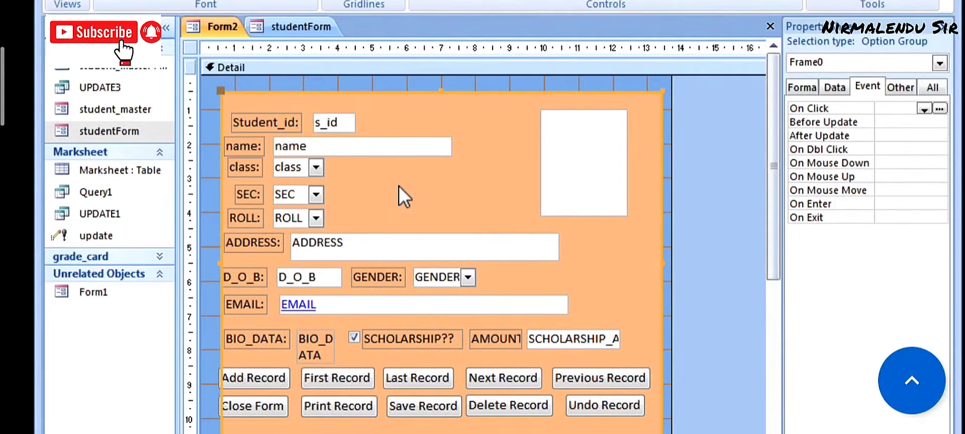
pyautogui.press('Left')
pyautogui.press('Left')
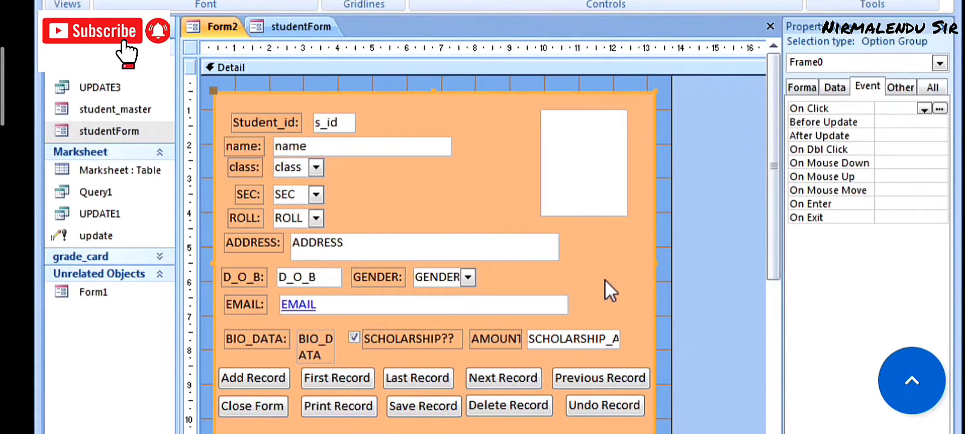
pyautogui.click(70, 0)
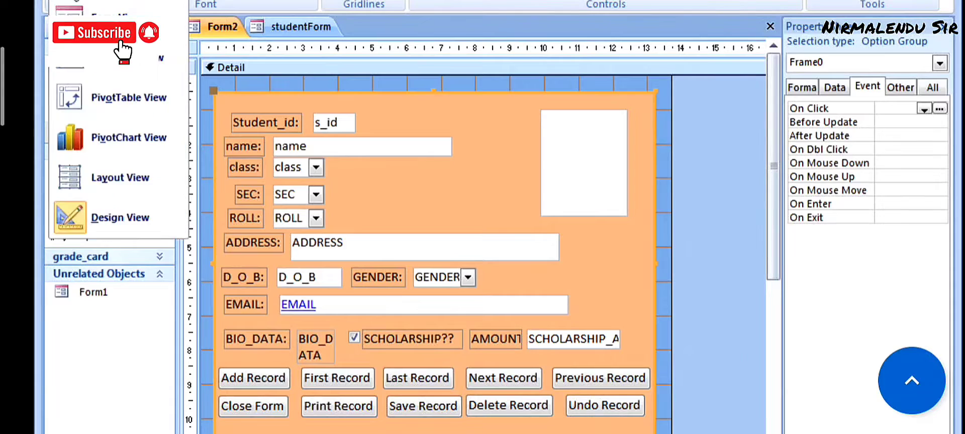
# - In Form View, test First, Last, Previous and Next Record between ids 0 and 18, then Close Form
pyautogui.click(115, 20)
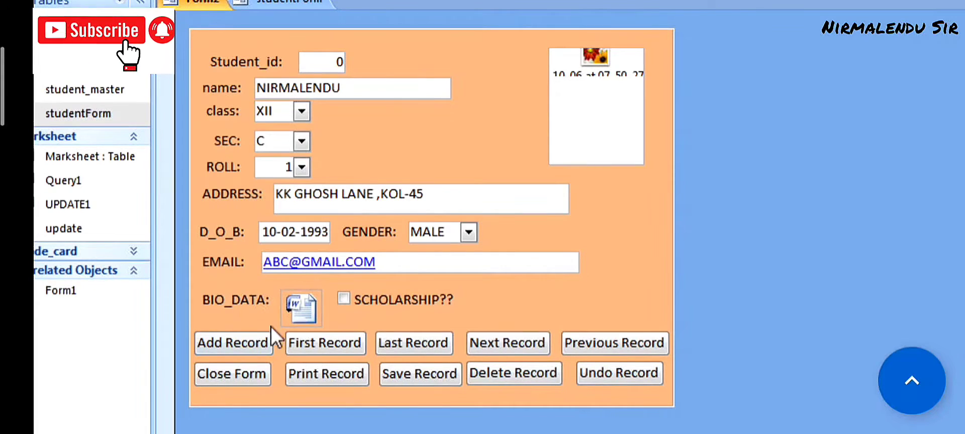
pyautogui.click(327, 342)
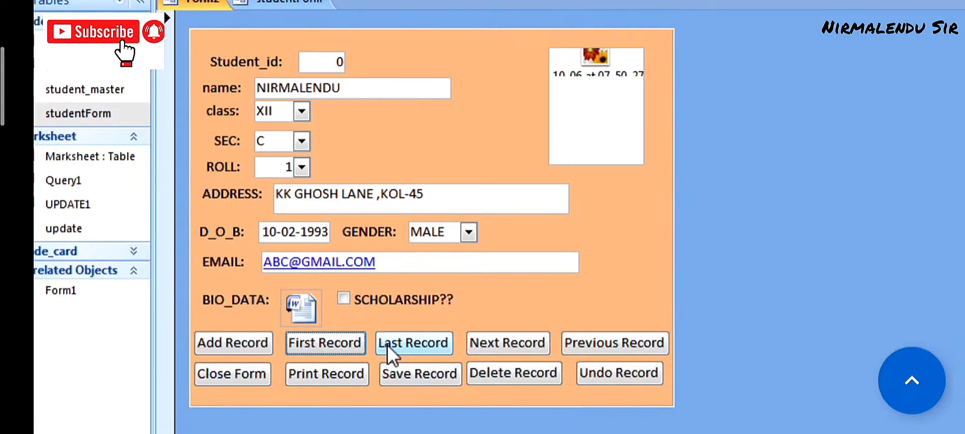
pyautogui.click(387, 345)
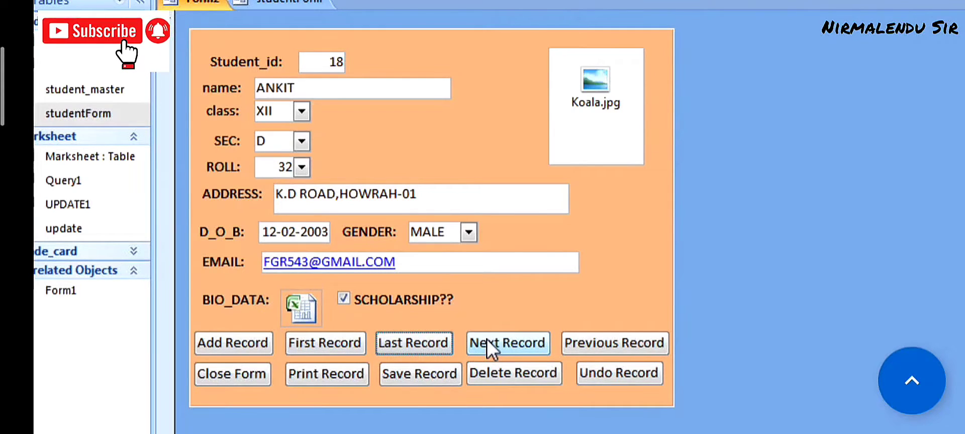
pyautogui.click(604, 336)
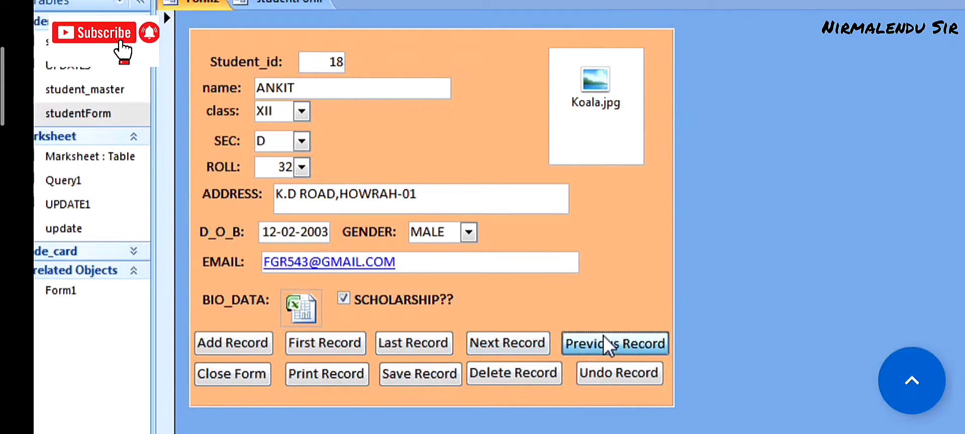
pyautogui.click(530, 346)
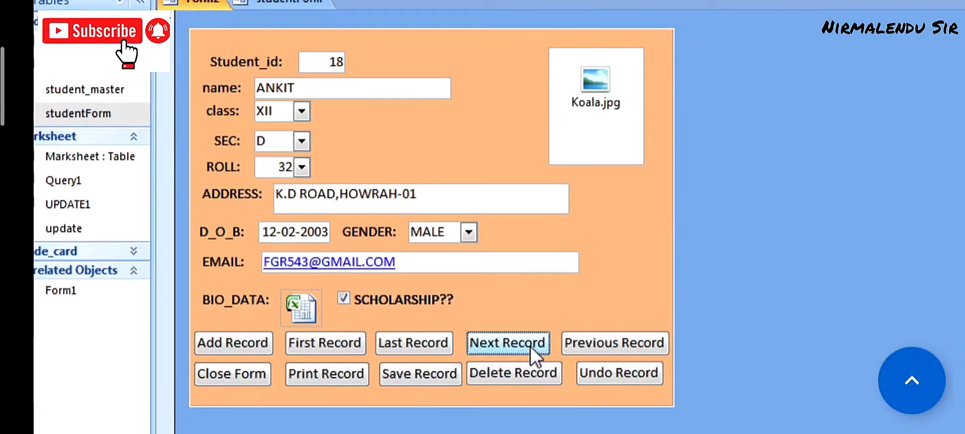
pyautogui.click(605, 345)
pyautogui.click(605, 345)
pyautogui.click(573, 350)
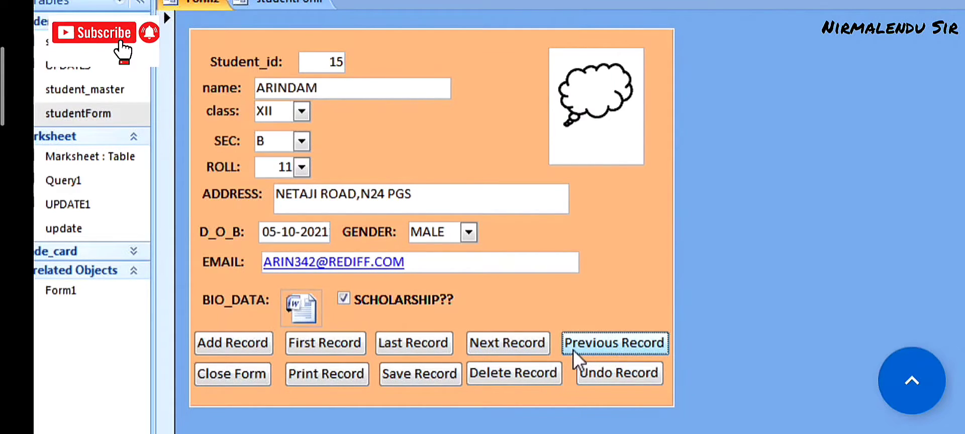
pyautogui.click(534, 341)
pyautogui.click(534, 342)
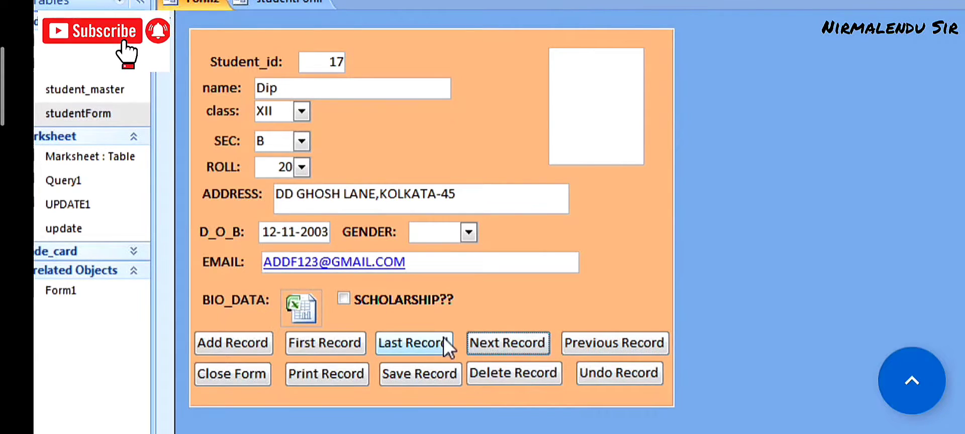
pyautogui.click(420, 342)
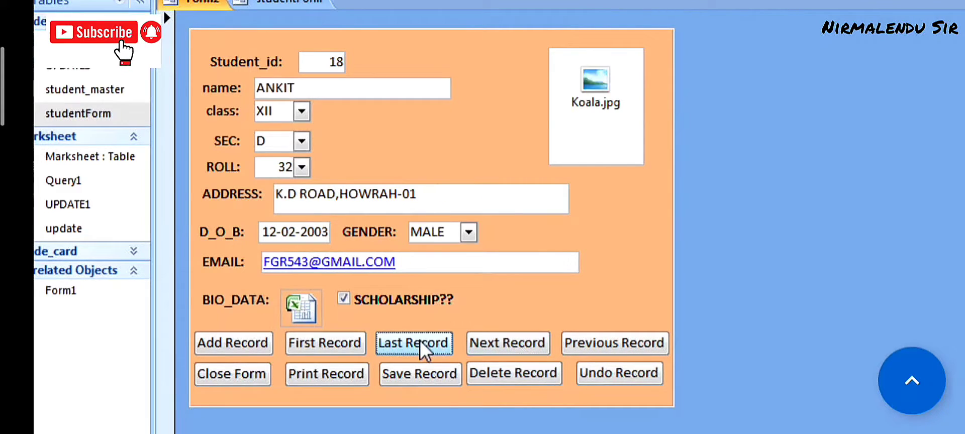
pyautogui.click(306, 344)
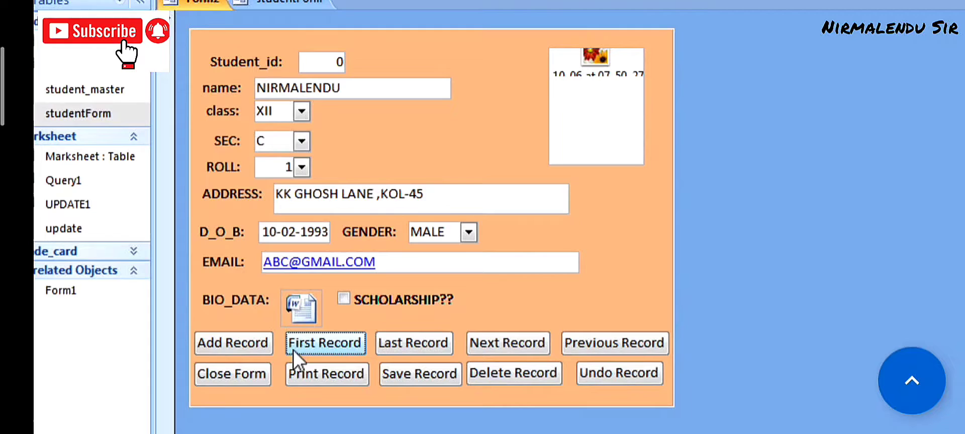
pyautogui.click(259, 374)
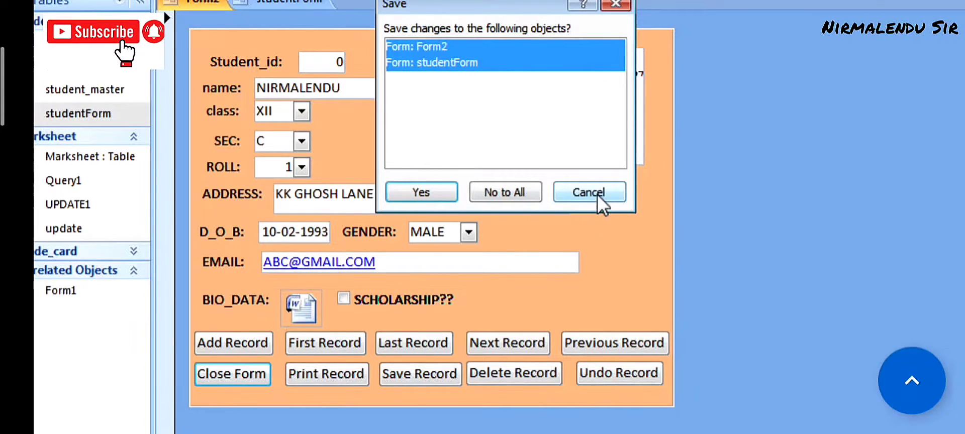
# - Agree to save and name the form STUDENT_DATA_ENTRY
pyautogui.click(424, 195)
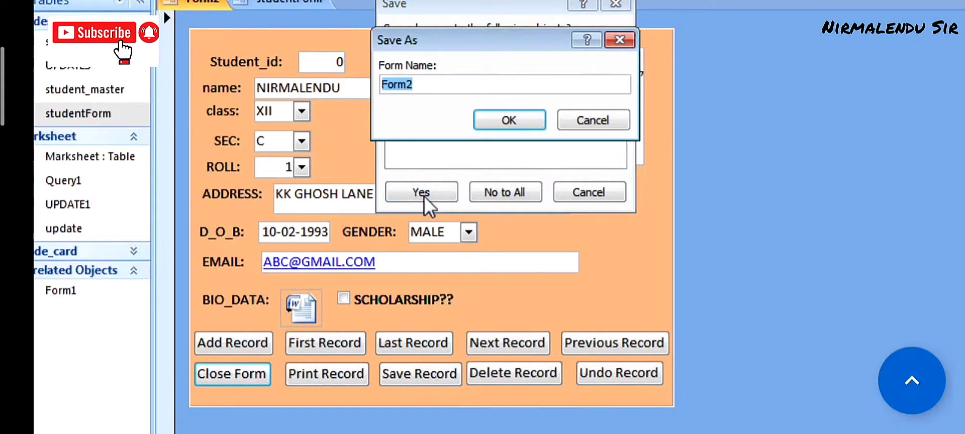
pyautogui.write('sT')
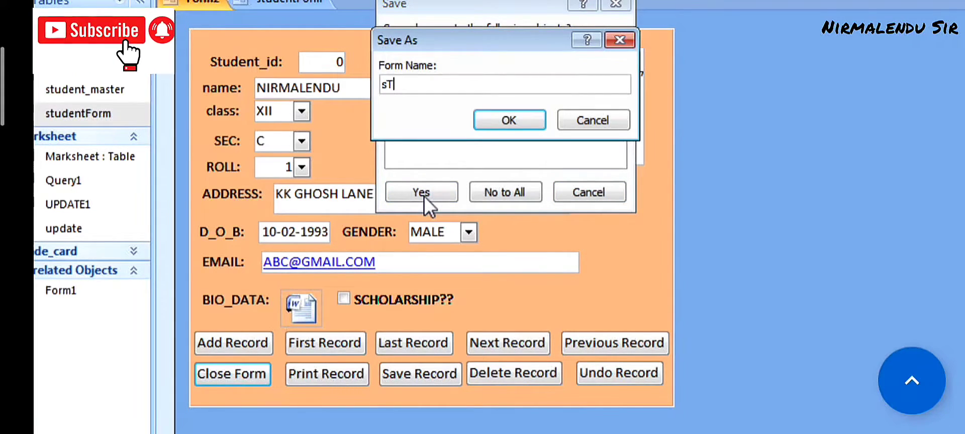
pyautogui.press('BackSpace')
pyautogui.press('BackSpace')
pyautogui.write('S')
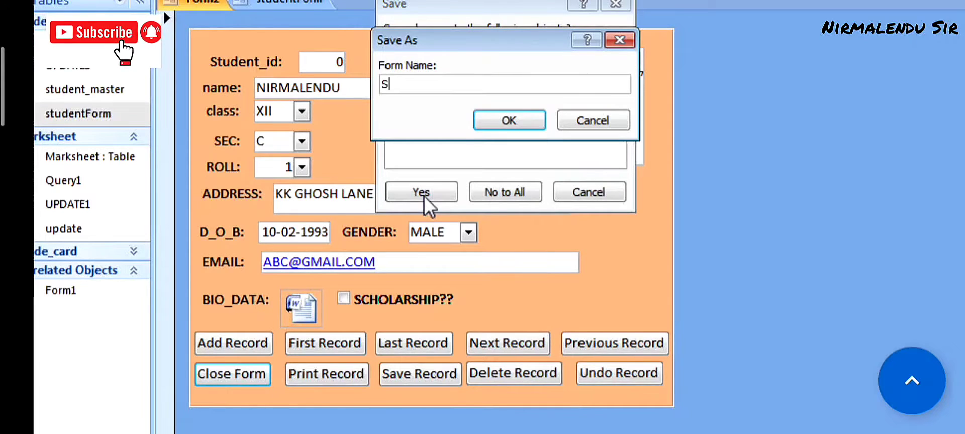
pyautogui.write('TUDENT')
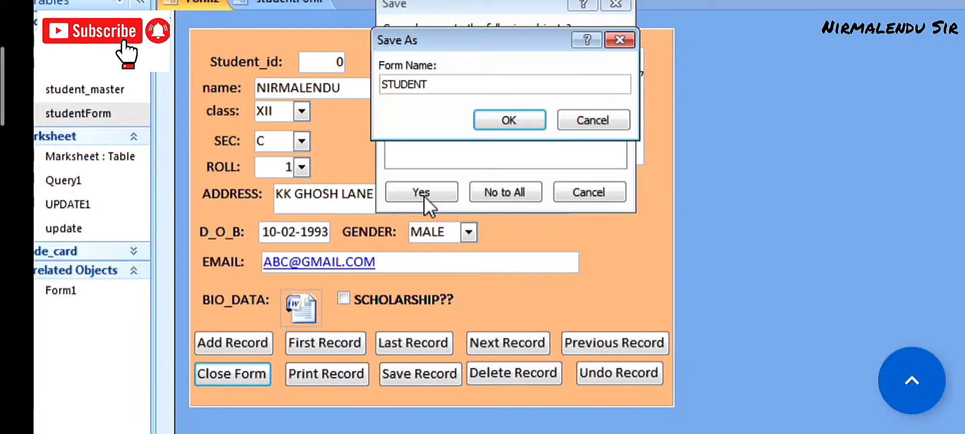
pyautogui.write('_')
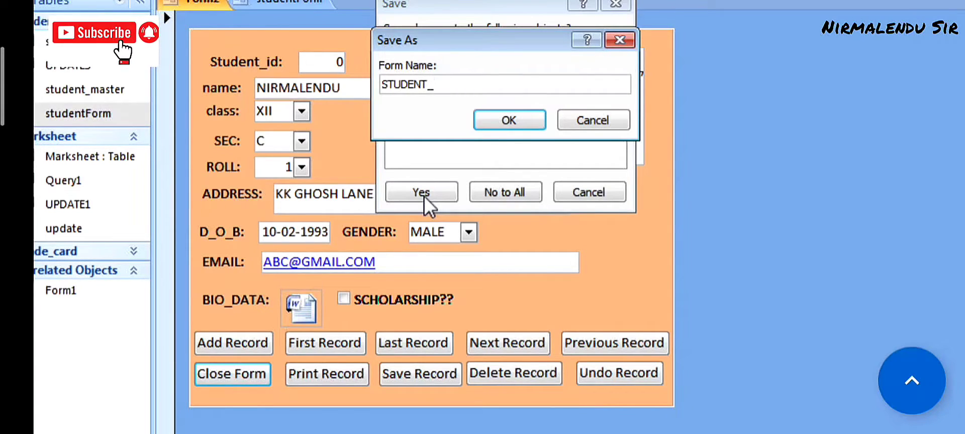
pyautogui.write('DATA')
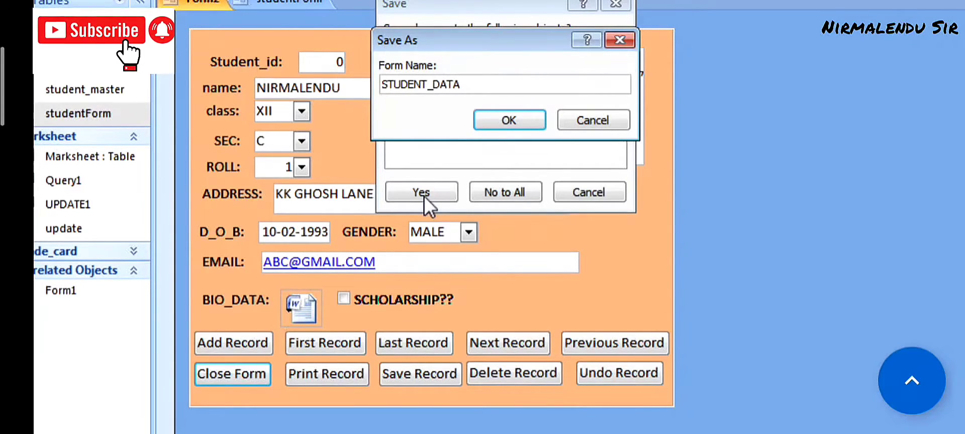
pyautogui.write('_EN')
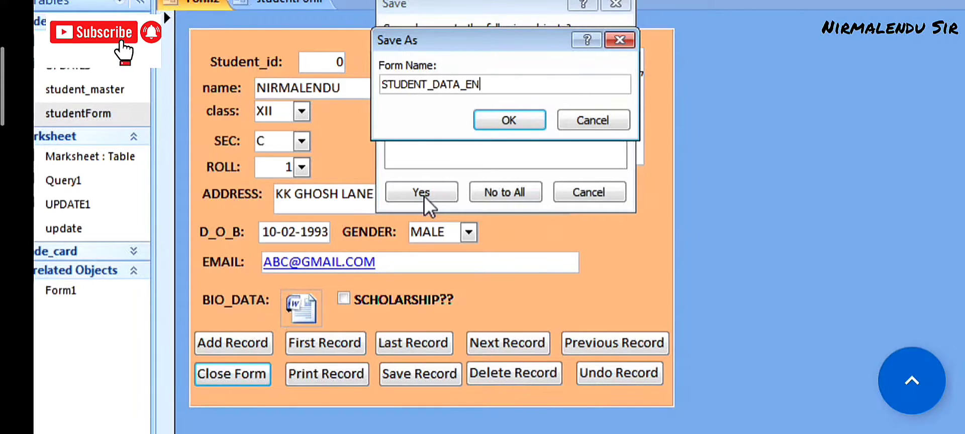
pyautogui.write('TRY')
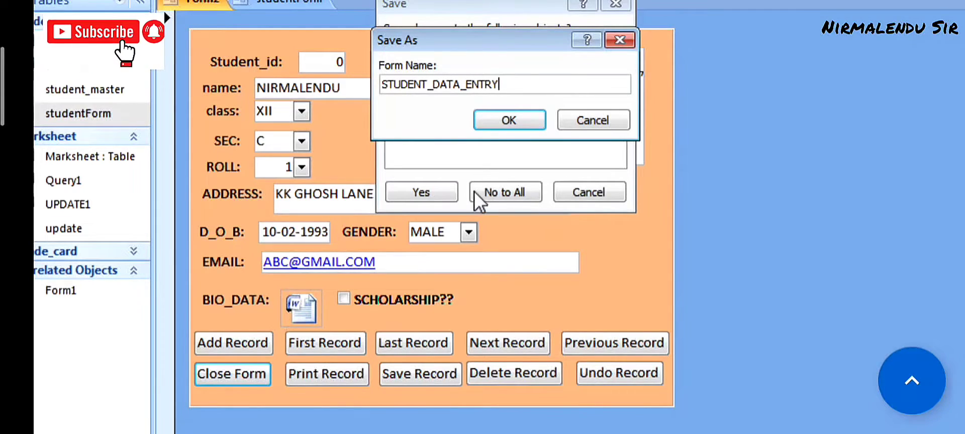
pyautogui.click(500, 118)
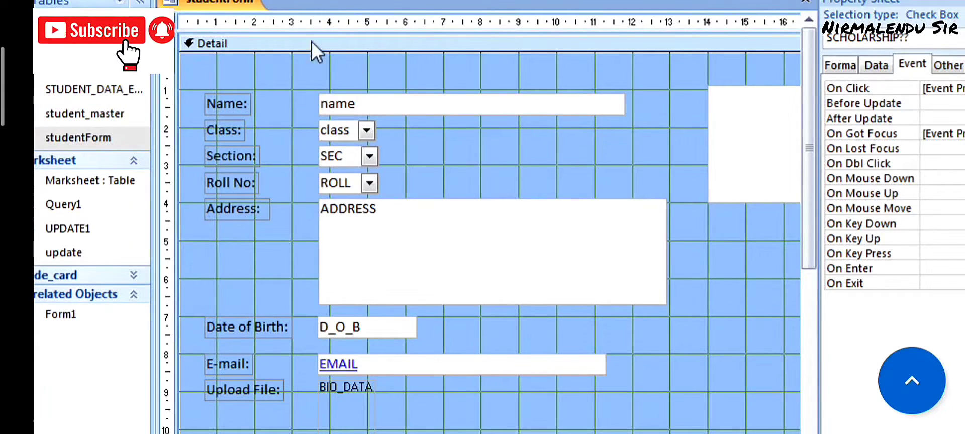
# - Close studentForm's design, then open STUDENT_DATA_ENTRY, close it, and reopen it
pyautogui.click(805, 1)
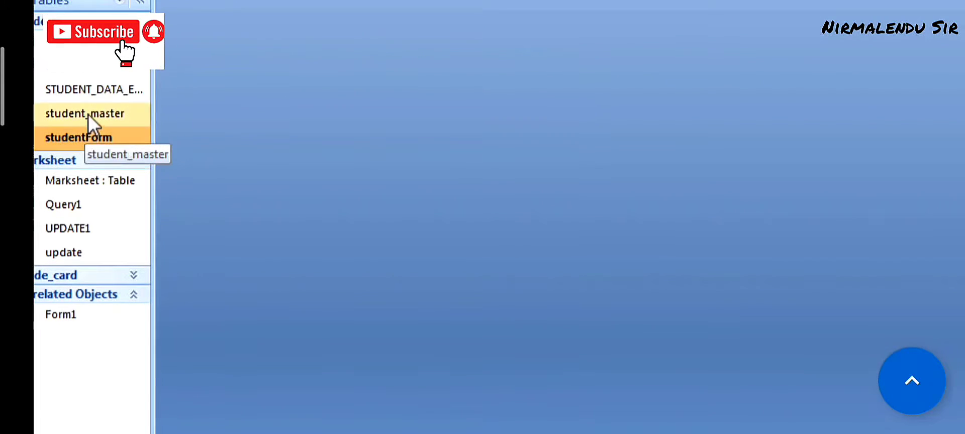
pyautogui.doubleClick(89, 93)
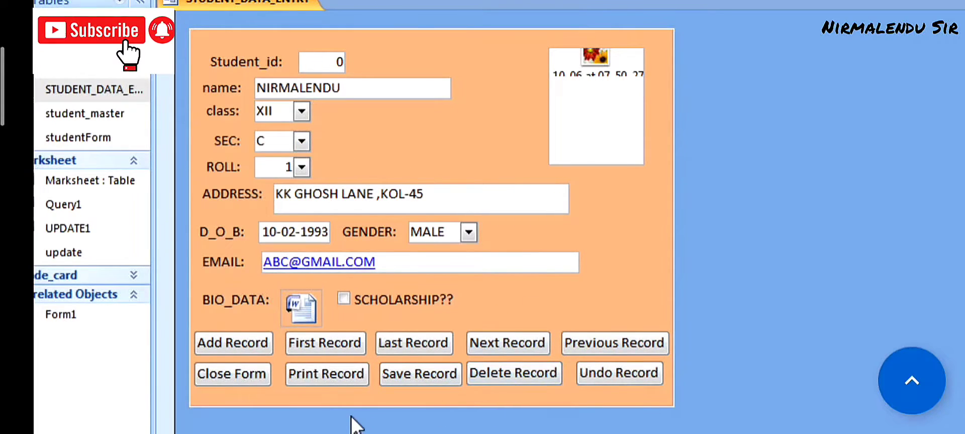
pyautogui.click(248, 375)
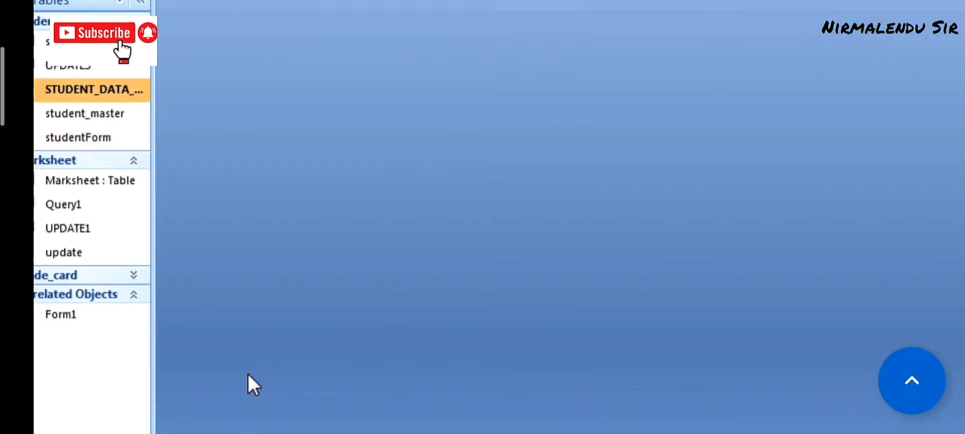
pyautogui.doubleClick(71, 82)
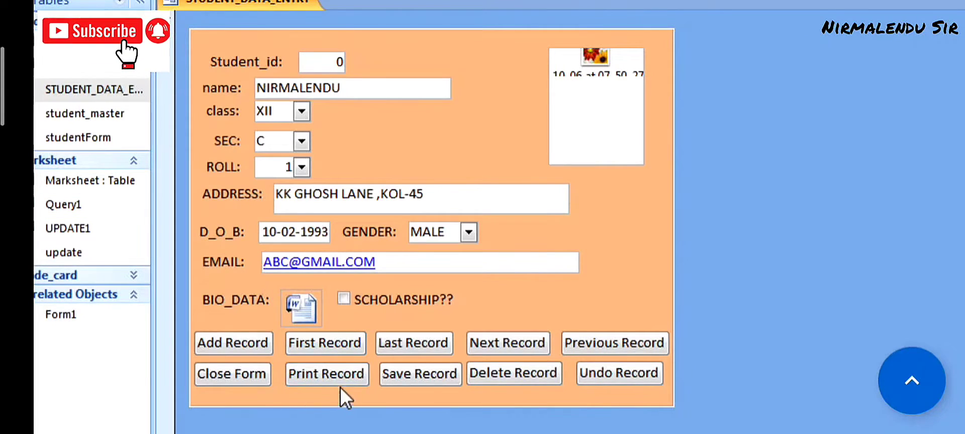
# - Test the Print Record button, cancel the print, then use Save Record and Next Record
pyautogui.click(332, 373)
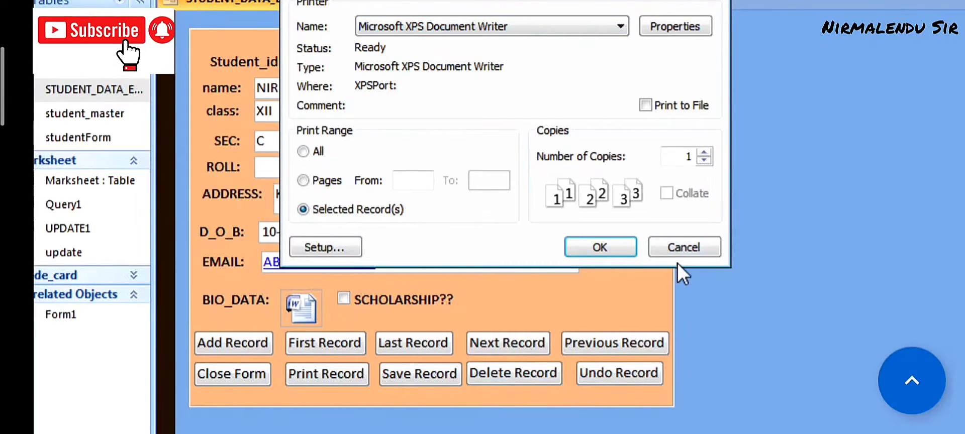
pyautogui.click(674, 248)
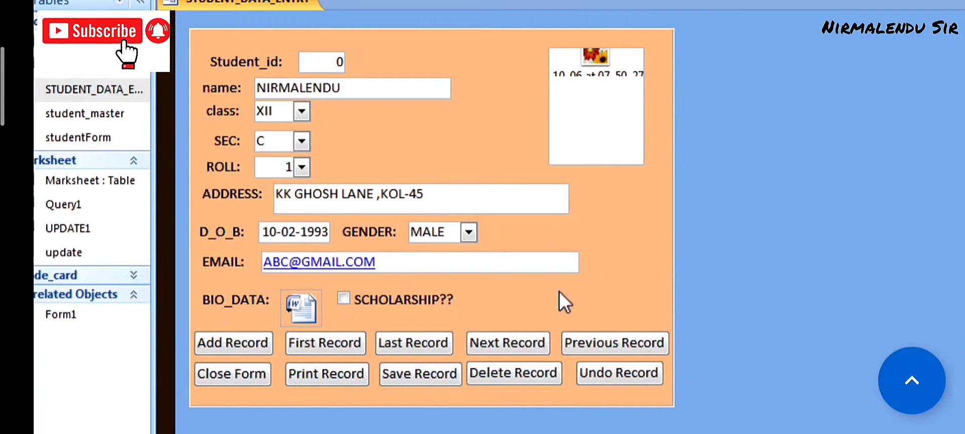
pyautogui.click(413, 374)
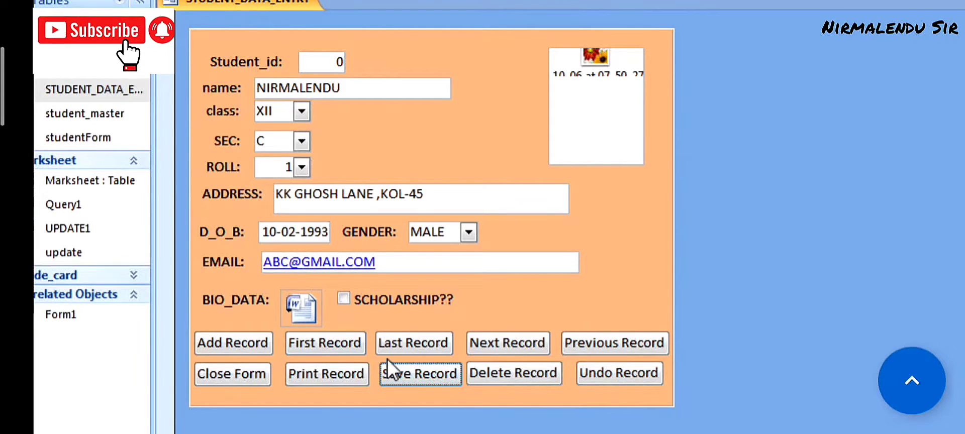
pyautogui.click(514, 343)
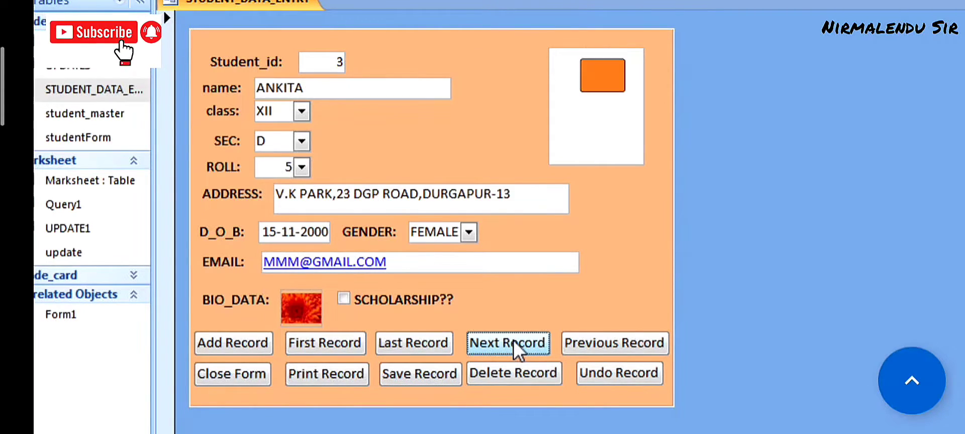
# - Delete the current student's record, confirm it, and try Undo Record, dismissing the message
pyautogui.click(526, 374)
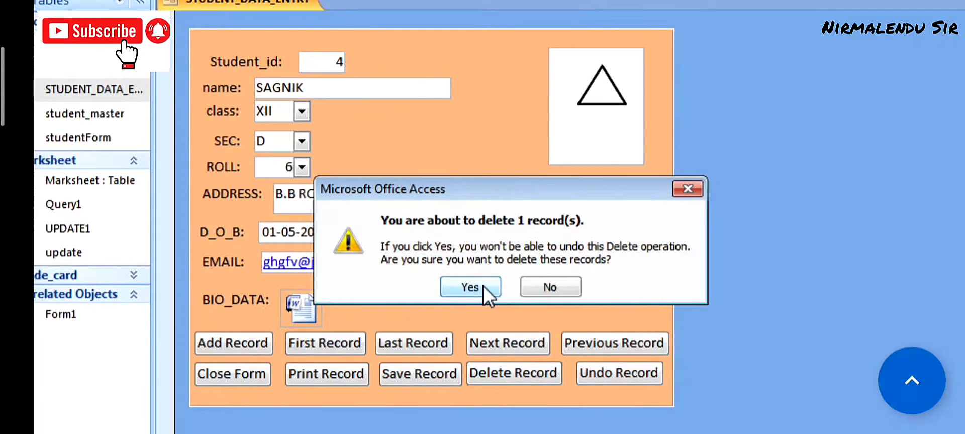
pyautogui.click(470, 287)
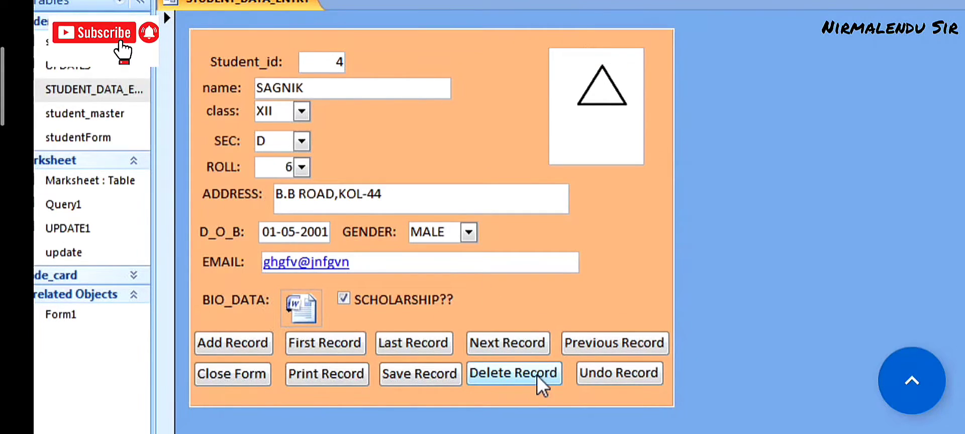
pyautogui.click(609, 376)
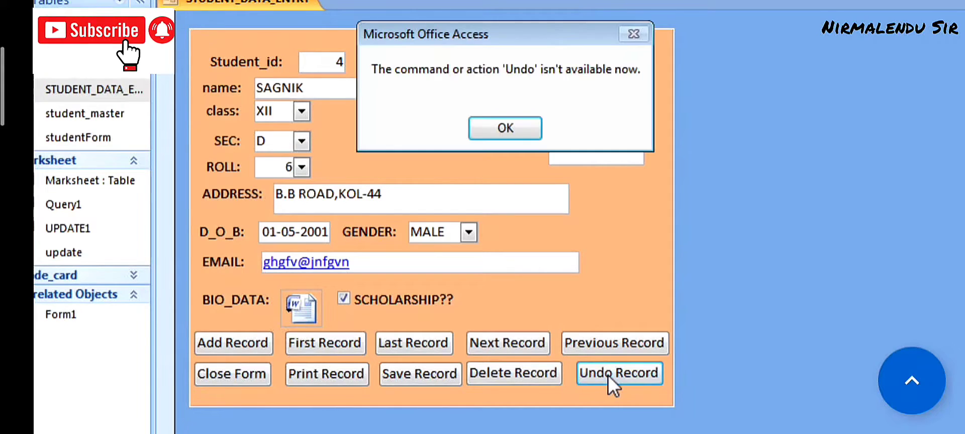
pyautogui.click(520, 125)
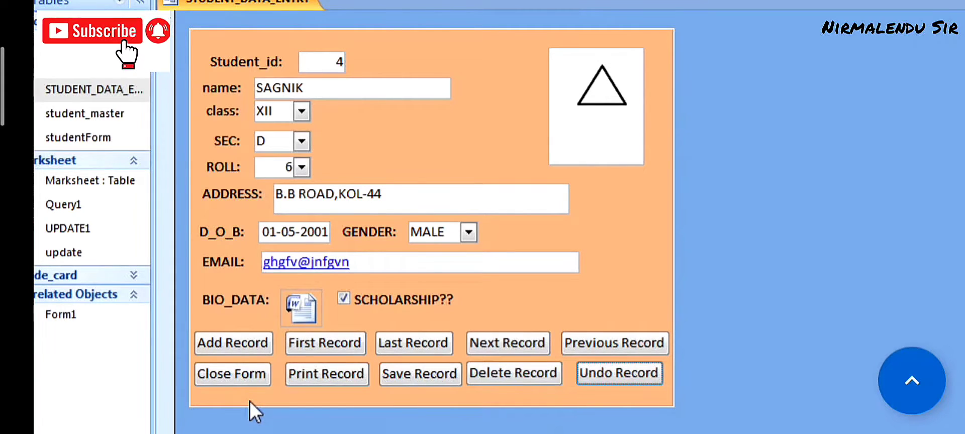
# - Start a new blank student record and enter the student's name and class XII
pyautogui.click(248, 345)
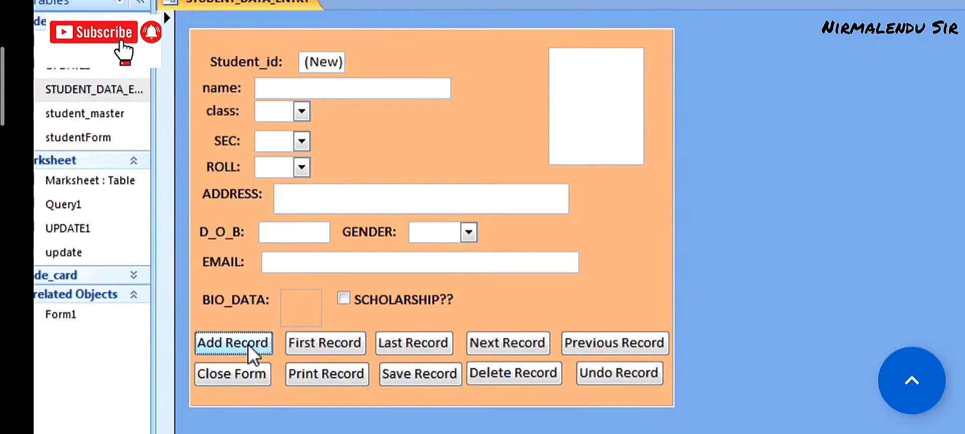
pyautogui.click(296, 88)
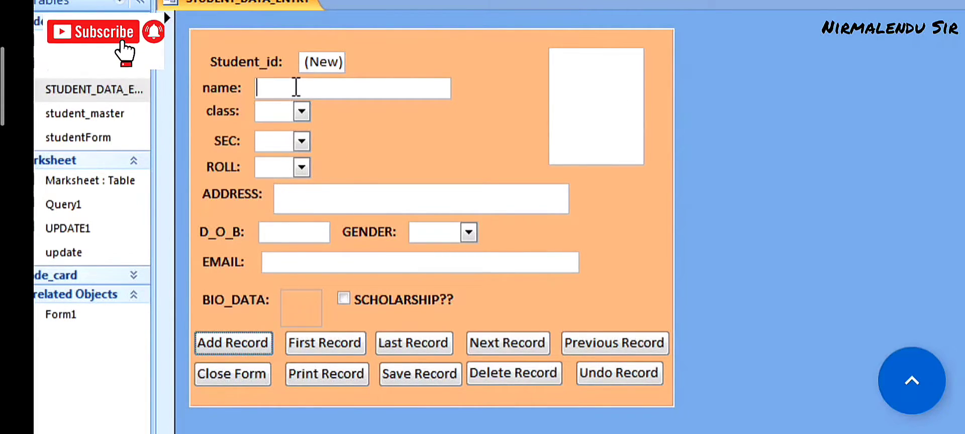
pyautogui.write('ANKIT')
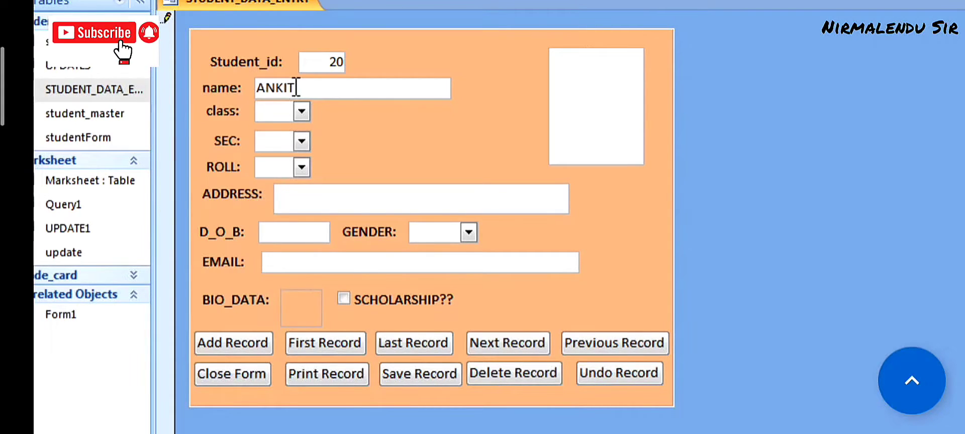
pyautogui.write('XII')
pyautogui.press('Tab')
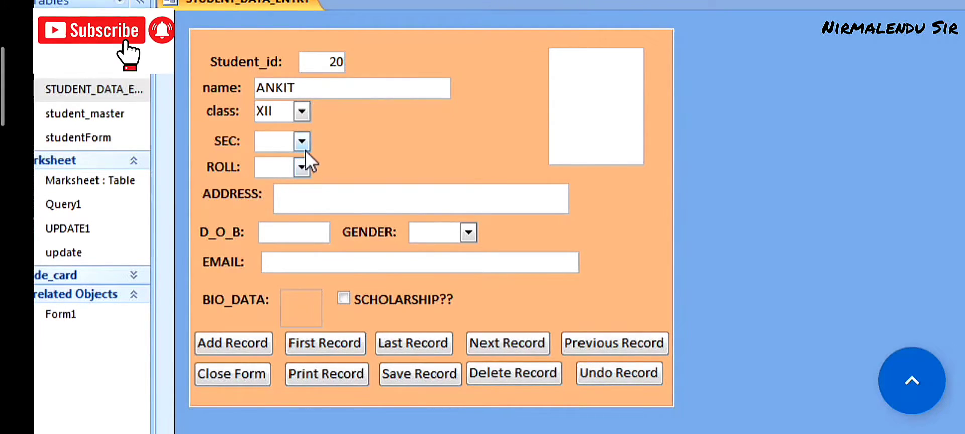
# - Choose section E, enter roll number 43 and fill in the student's address
pyautogui.click(302, 141)
pyautogui.click(273, 239)
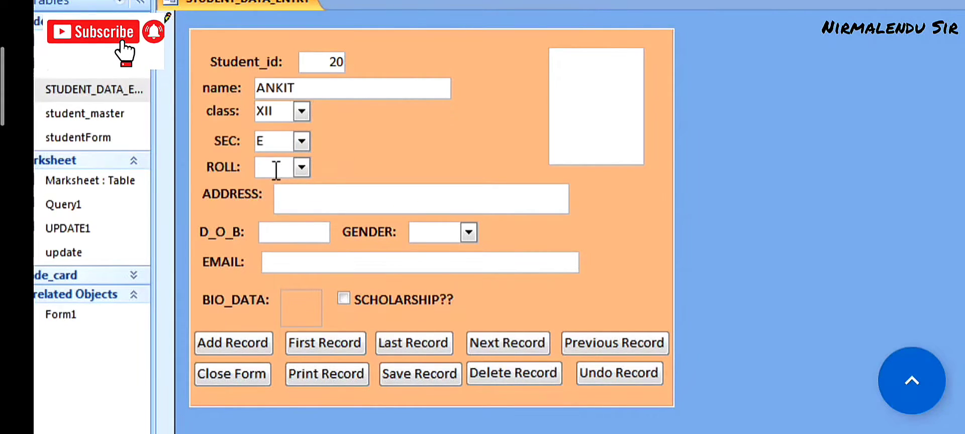
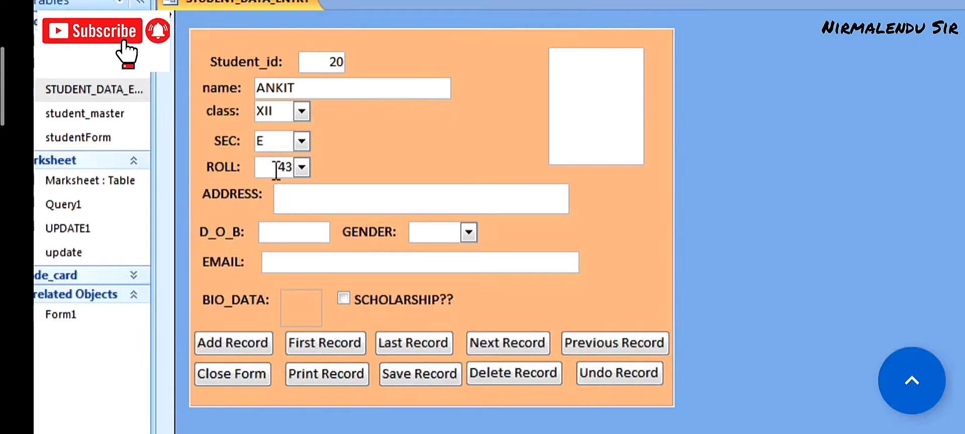
pyautogui.press('Tab')
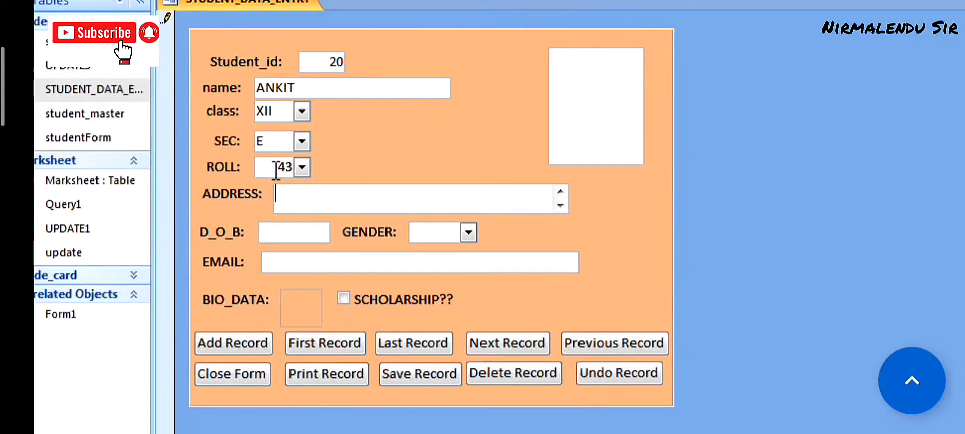
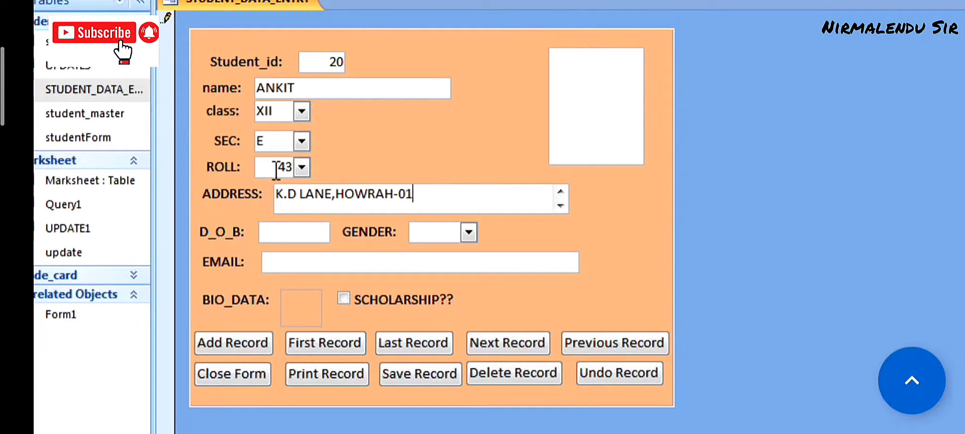
pyautogui.press('Tab')
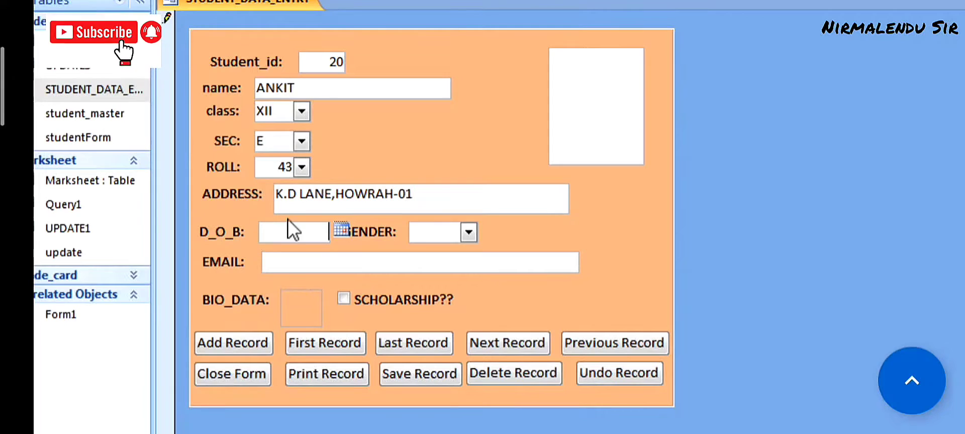
# - Set the date of birth to the 13th, correcting the year to end in 03
pyautogui.click(340, 227)
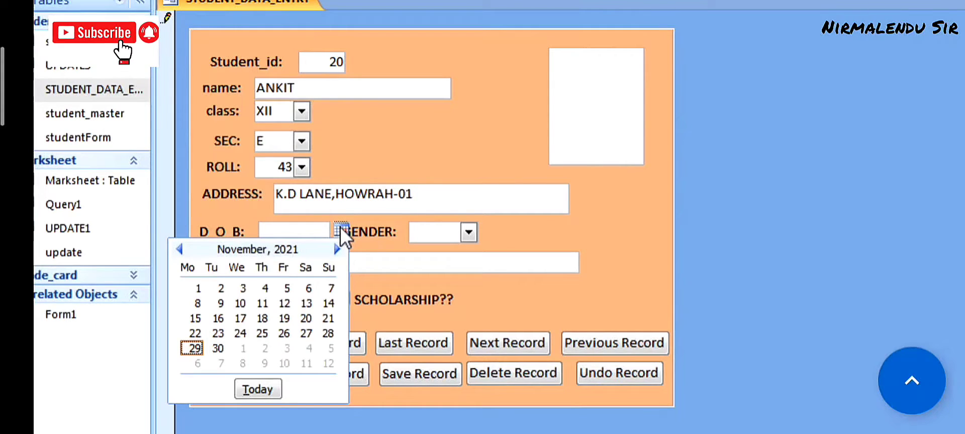
pyautogui.click(308, 304)
pyautogui.press('BackSpace')
pyautogui.press('BackSpace')
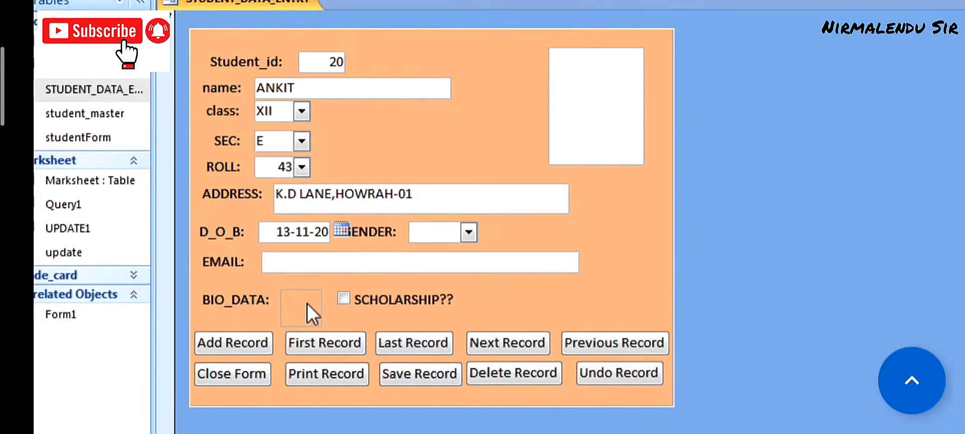
pyautogui.write('03')
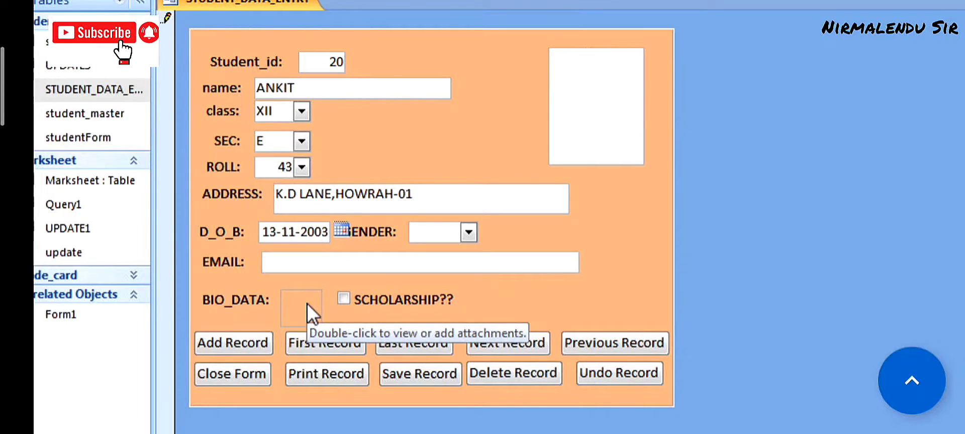
# - Set the gender to MALE and enter the student's e-mail address
pyautogui.click(468, 233)
pyautogui.click(448, 253)
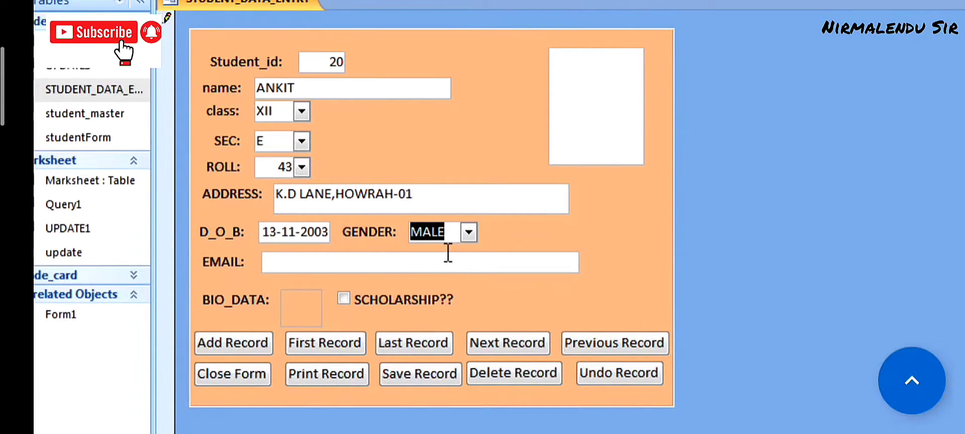
pyautogui.click(340, 262)
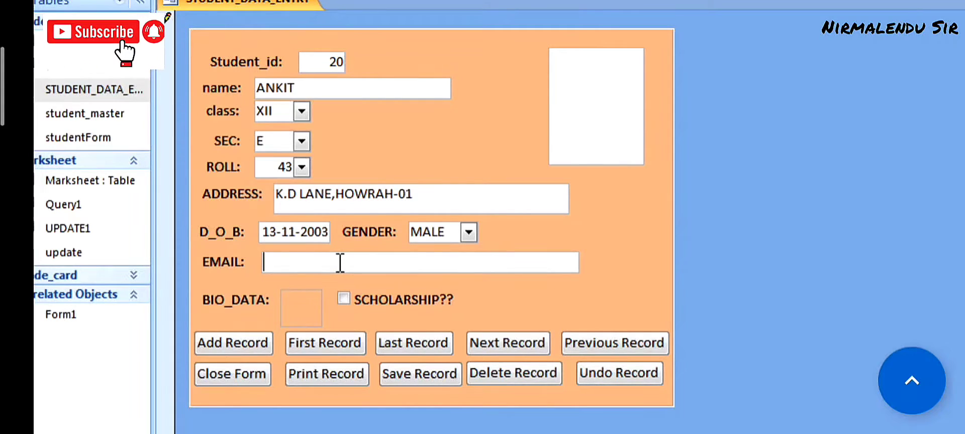
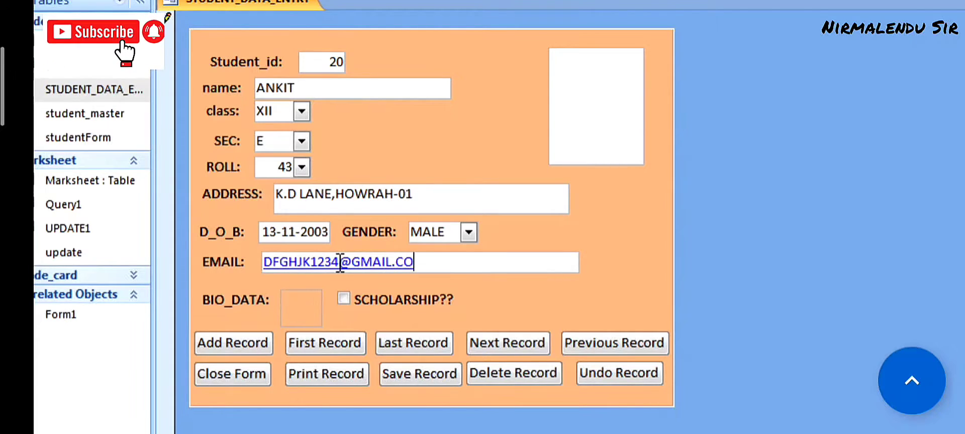
pyautogui.press('Tab')
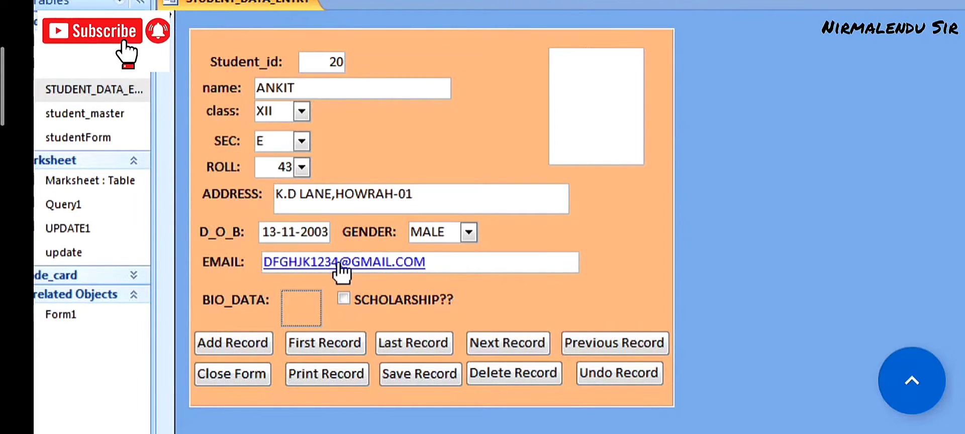
# - Attach Document1 from the Documents library to the BIO_DATA field
pyautogui.rightClick(302, 305)
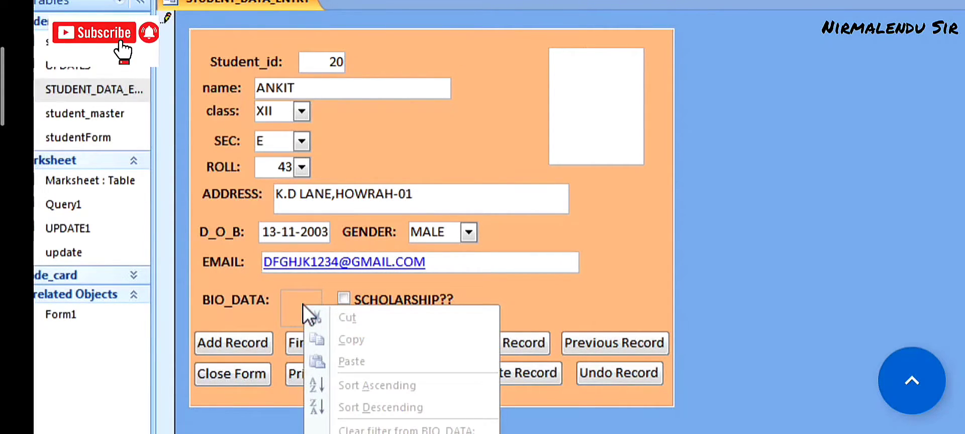
pyautogui.press('Escape')
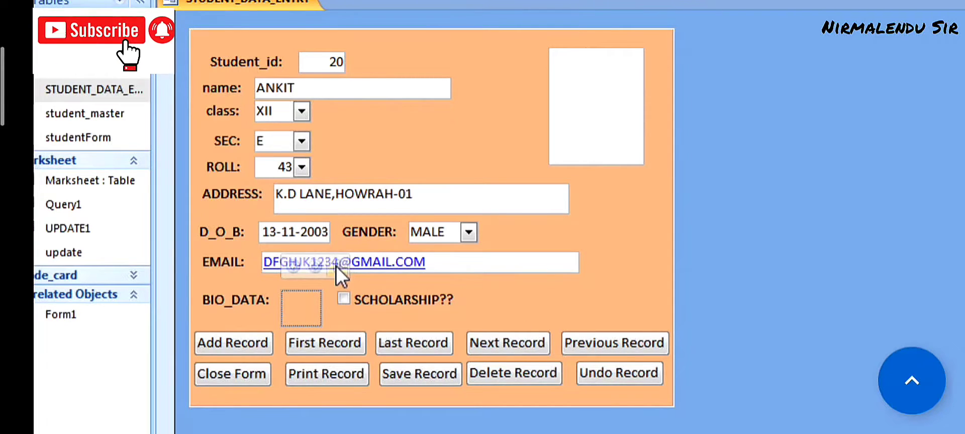
pyautogui.click(336, 267)
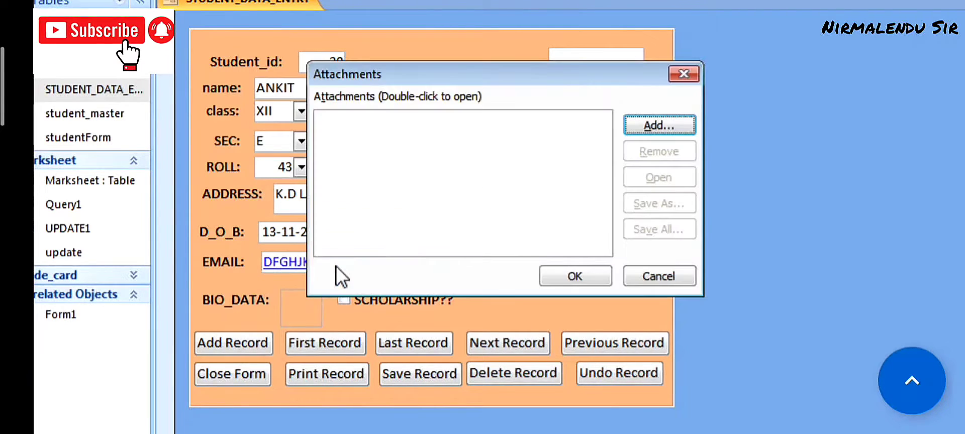
pyautogui.click(668, 120)
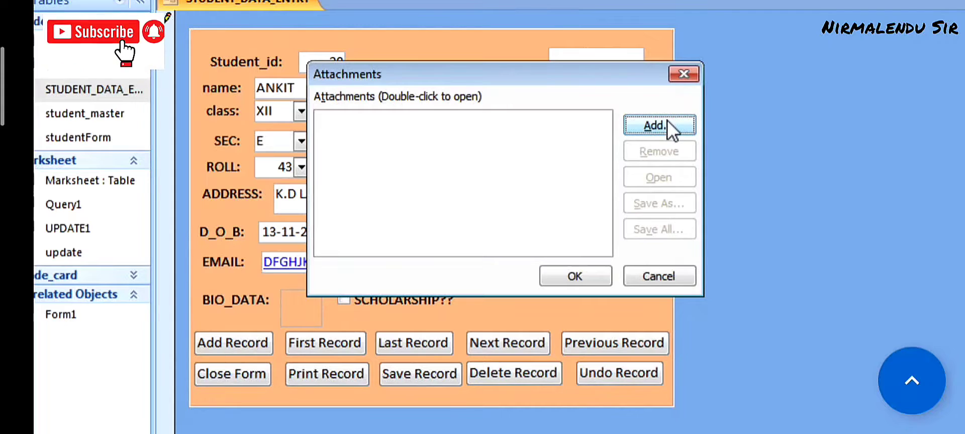
pyautogui.moveTo(707, 101); pyautogui.dragTo(662, 0)
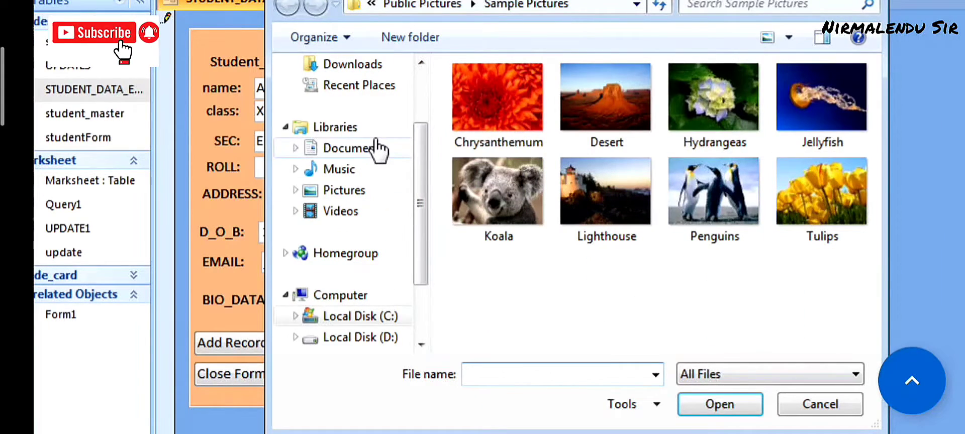
pyautogui.click(377, 150)
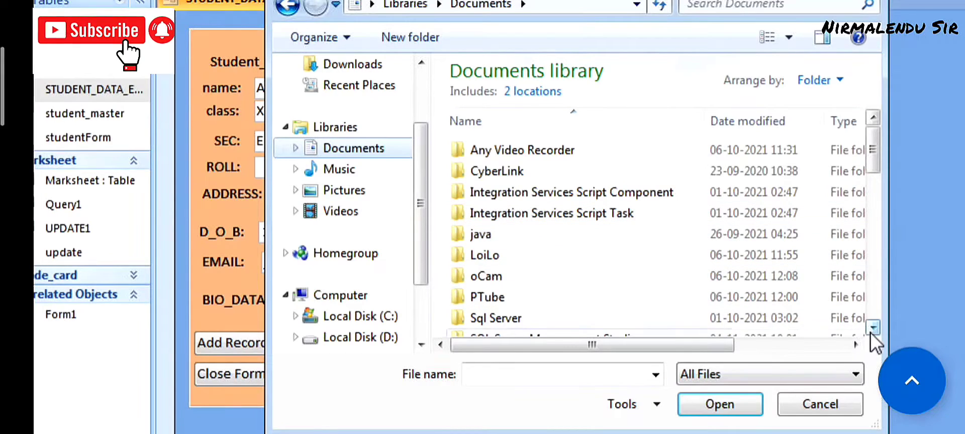
pyautogui.click(872, 332)
pyautogui.click(872, 332)
pyautogui.click(871, 332)
pyautogui.click(871, 332)
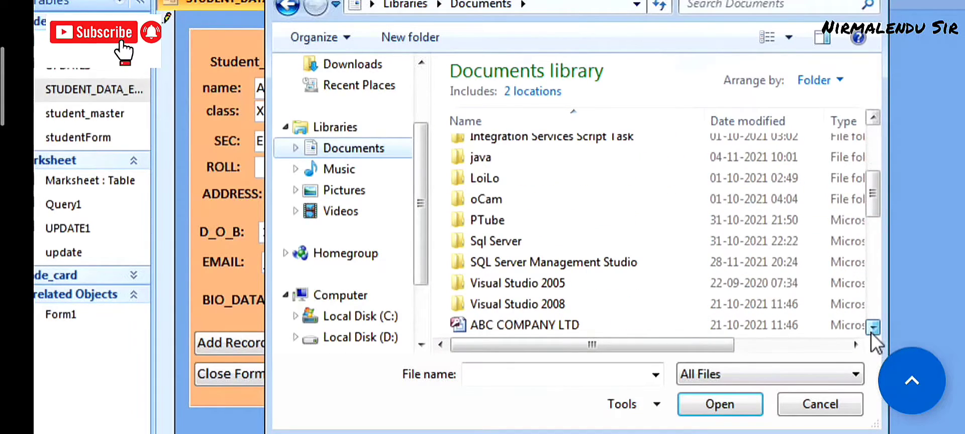
pyautogui.click(871, 332)
pyautogui.click(872, 332)
pyautogui.click(538, 324)
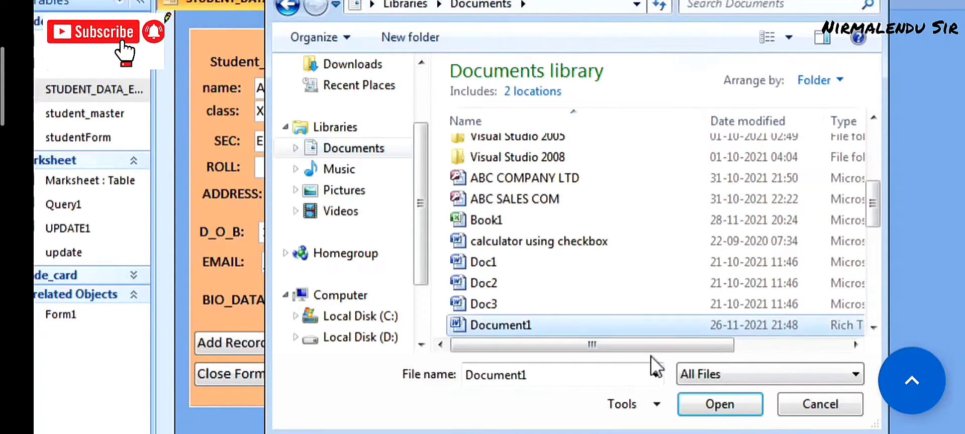
pyautogui.click(737, 409)
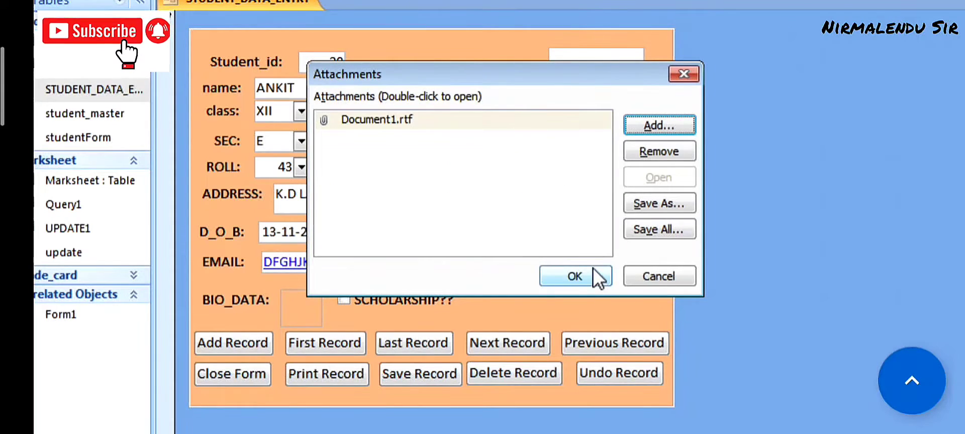
pyautogui.click(593, 276)
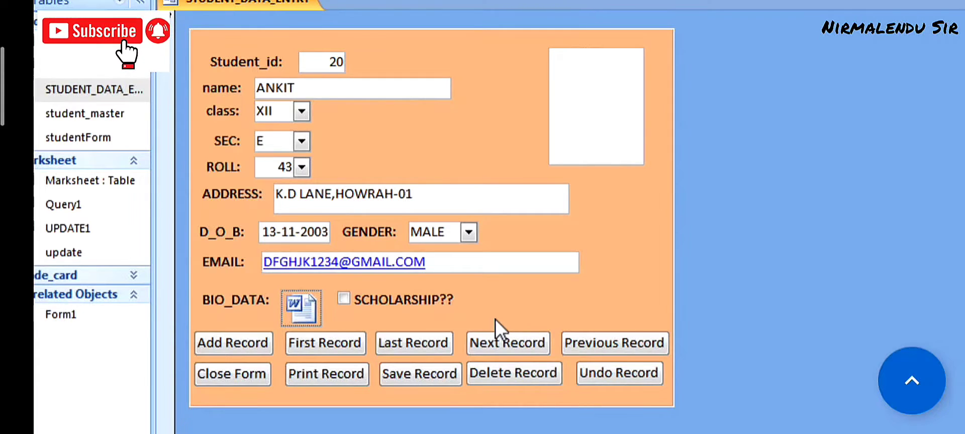
# - Tick SCHOLARSHIP?? and enter a scholarship amount of 6700
pyautogui.click(343, 298)
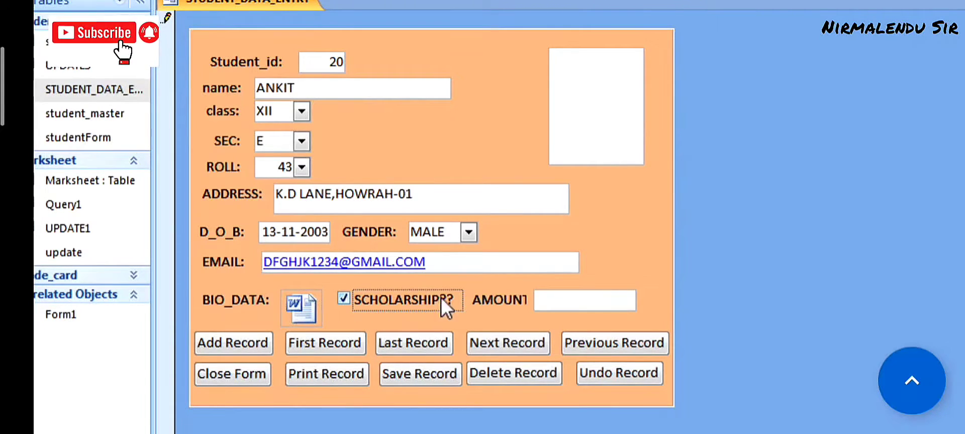
pyautogui.click(551, 304)
pyautogui.write('6700')
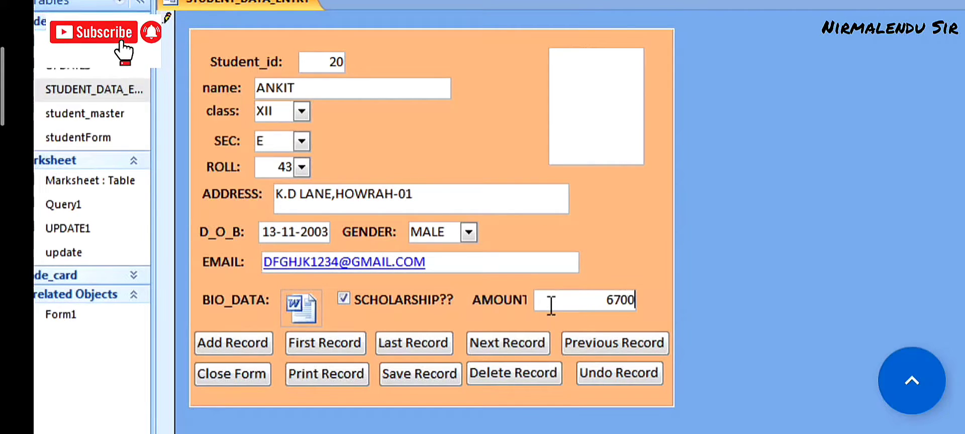
pyautogui.press('Tab')
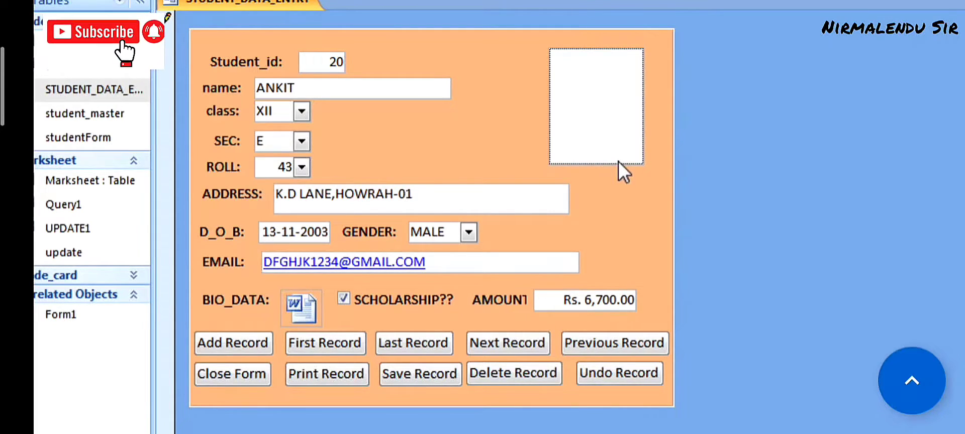
# - Insert a new Bitmap Image object into PHOTO, draw a pentagon and fill it red
pyautogui.rightClick(598, 94)
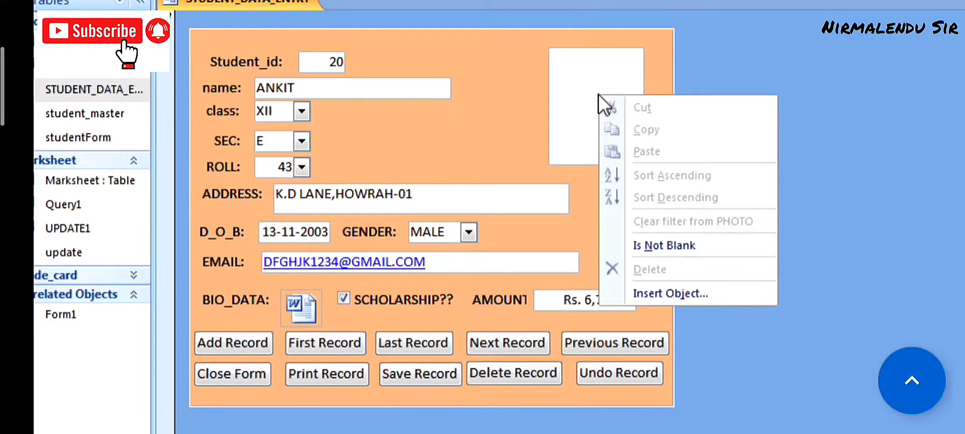
pyautogui.click(645, 288)
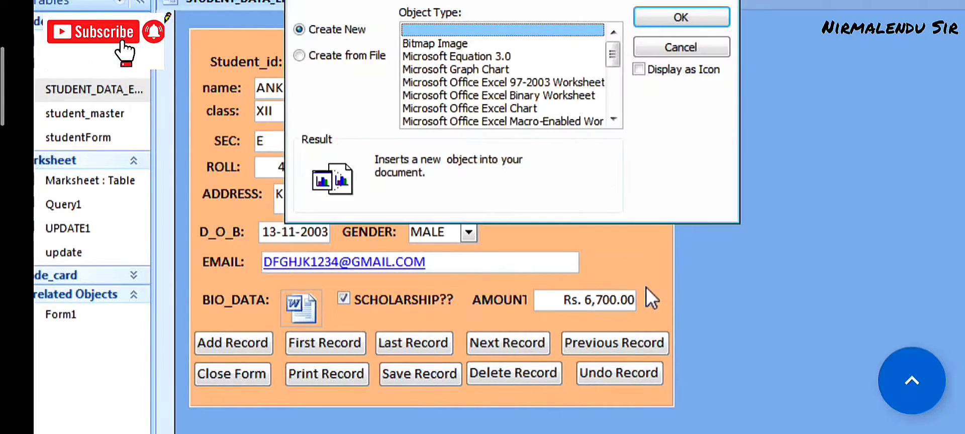
pyautogui.click(445, 46)
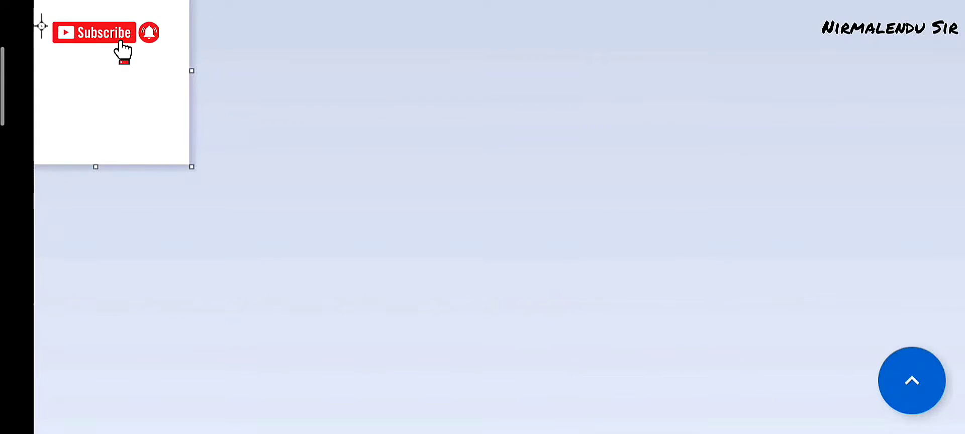
pyautogui.moveTo(25, 0); pyautogui.dragTo(159, 136)
pyautogui.press('Escape')
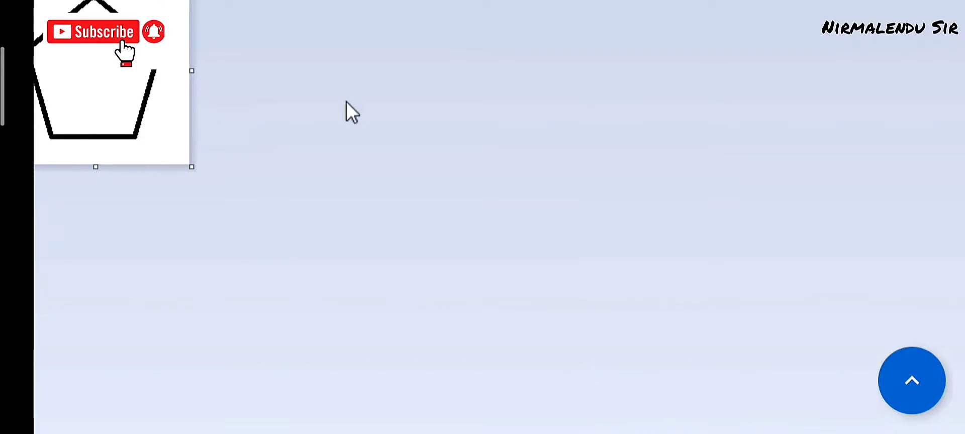
pyautogui.click(104, 56)
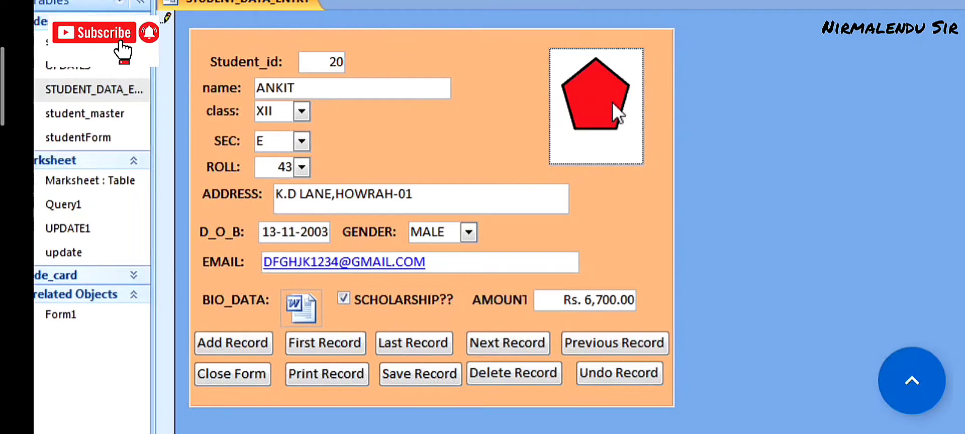
# - Jump to the first record, page forward past the last one, and dismiss the error
pyautogui.click(319, 342)
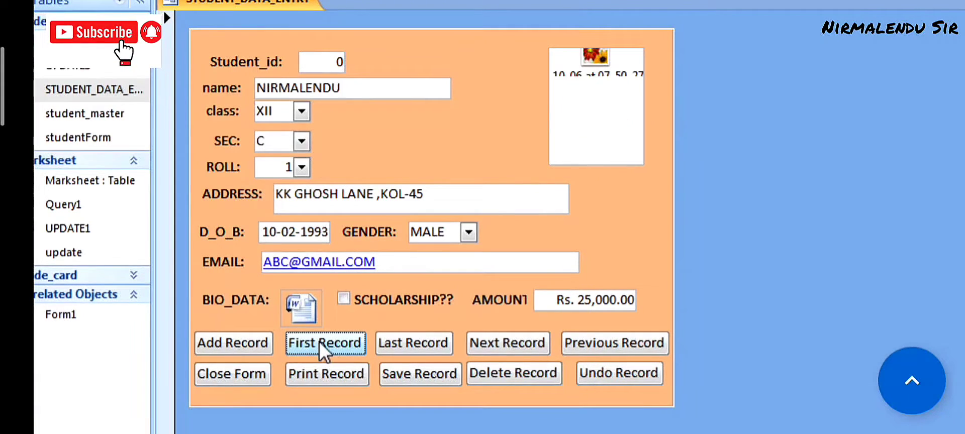
pyautogui.click(506, 343)
pyautogui.click(506, 343)
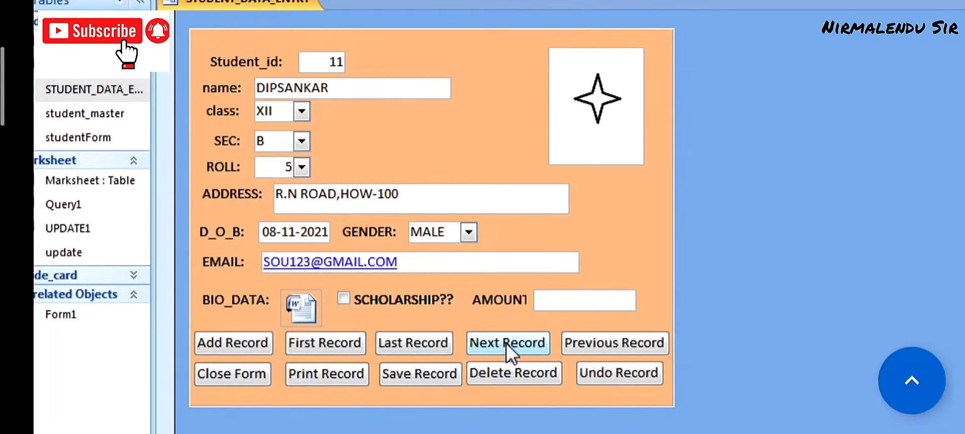
pyautogui.click(505, 343)
pyautogui.click(506, 343)
pyautogui.click(506, 343)
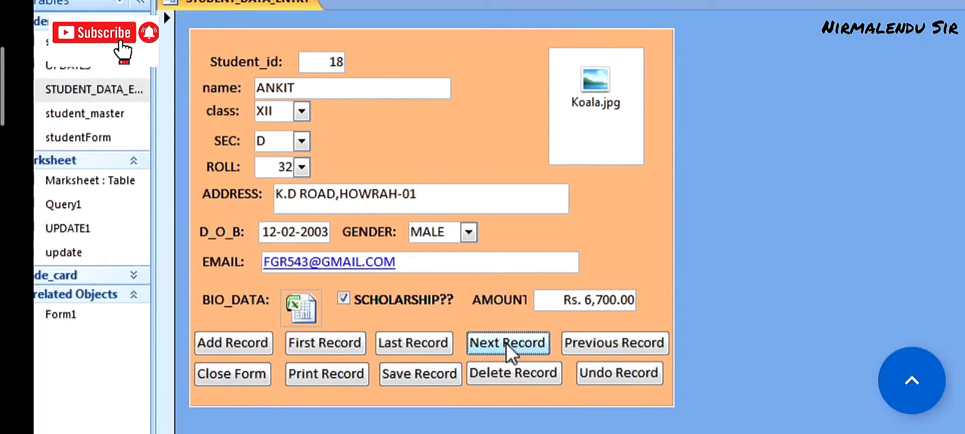
pyautogui.click(506, 343)
pyautogui.click(506, 343)
pyautogui.click(506, 343)
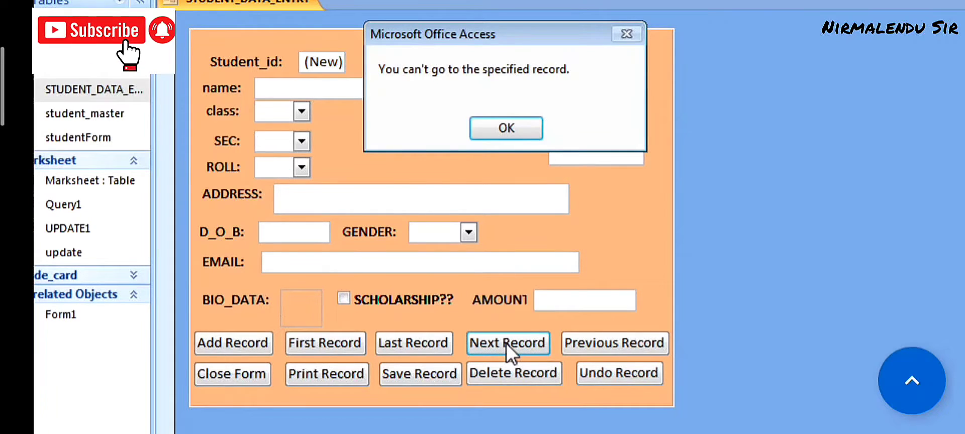
pyautogui.click(505, 129)
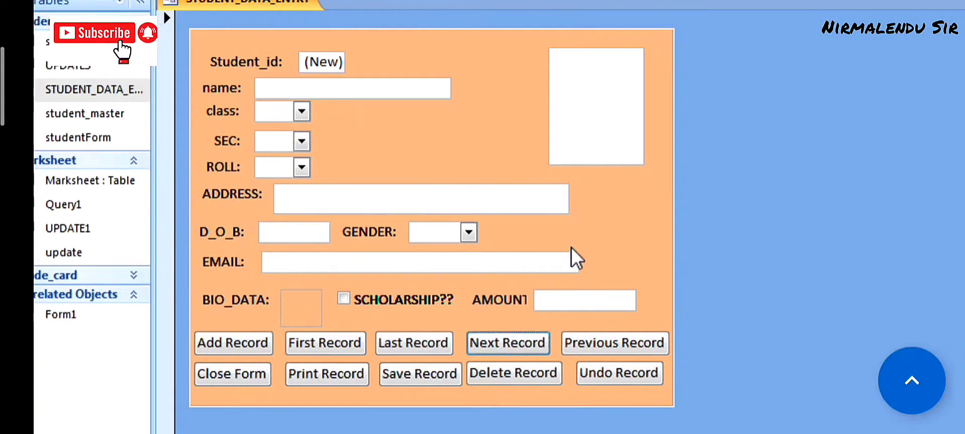
# - Step back two records to Student_id 15 and save it
pyautogui.click(591, 343)
pyautogui.click(591, 343)
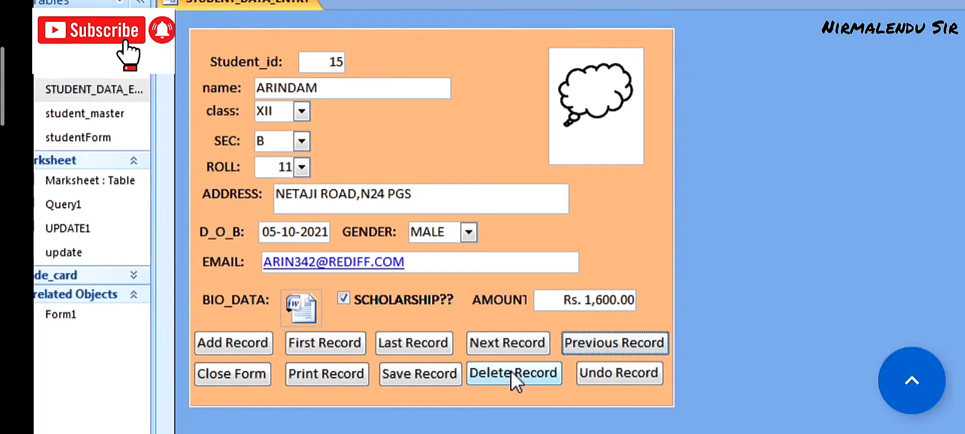
pyautogui.click(419, 370)
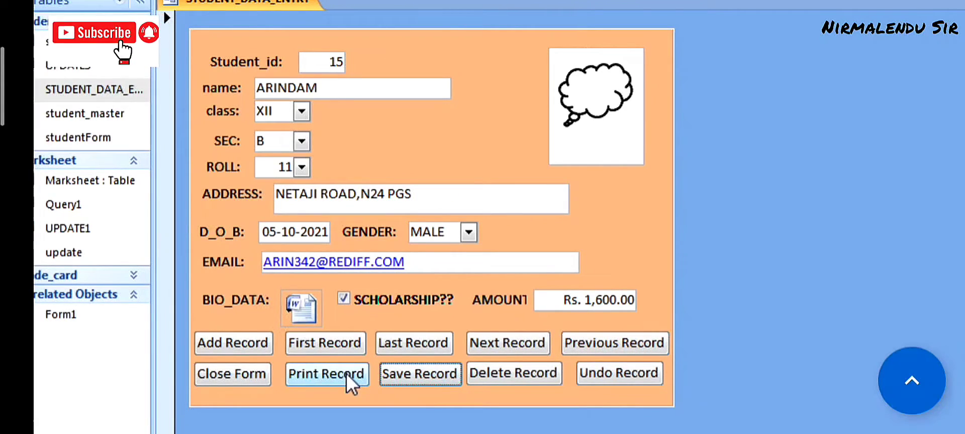